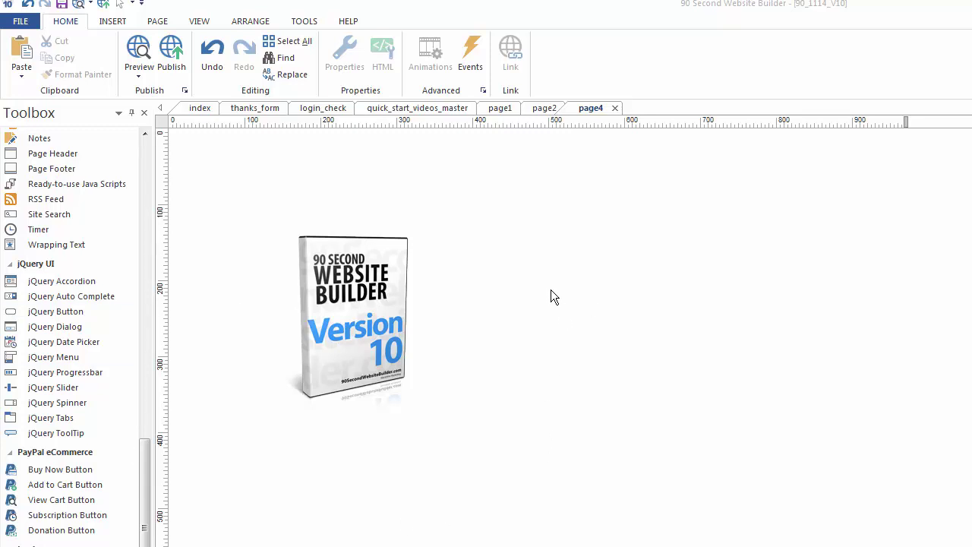
Step: Open the style properties of page4 and browse the available jQuery UI themes
right_click(542, 270)
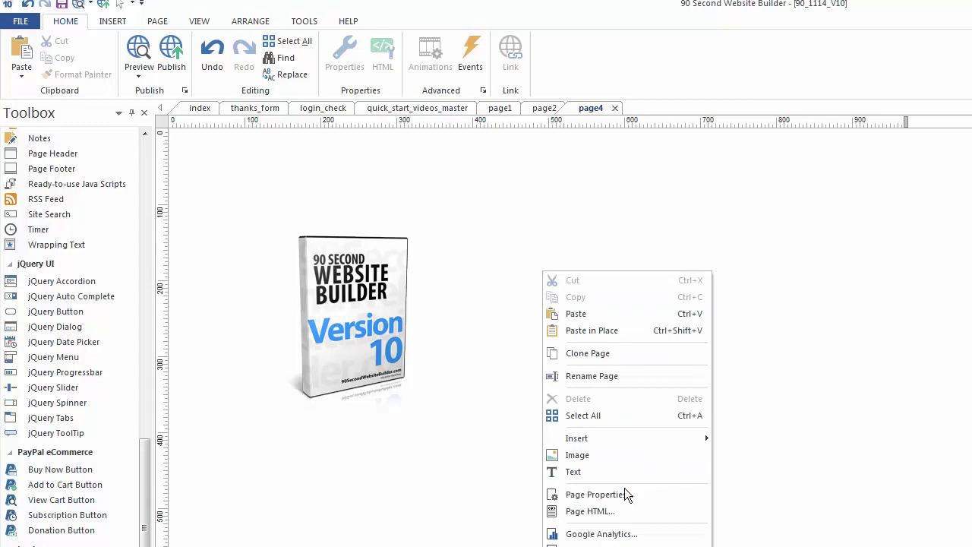
left_click(601, 495)
left_click_drag(739, 193, 702, 81)
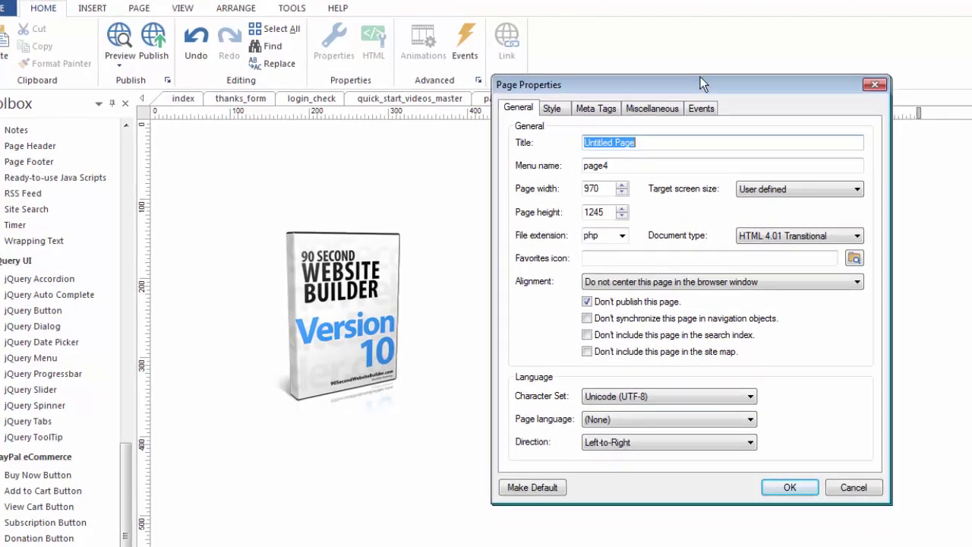
left_click(542, 67)
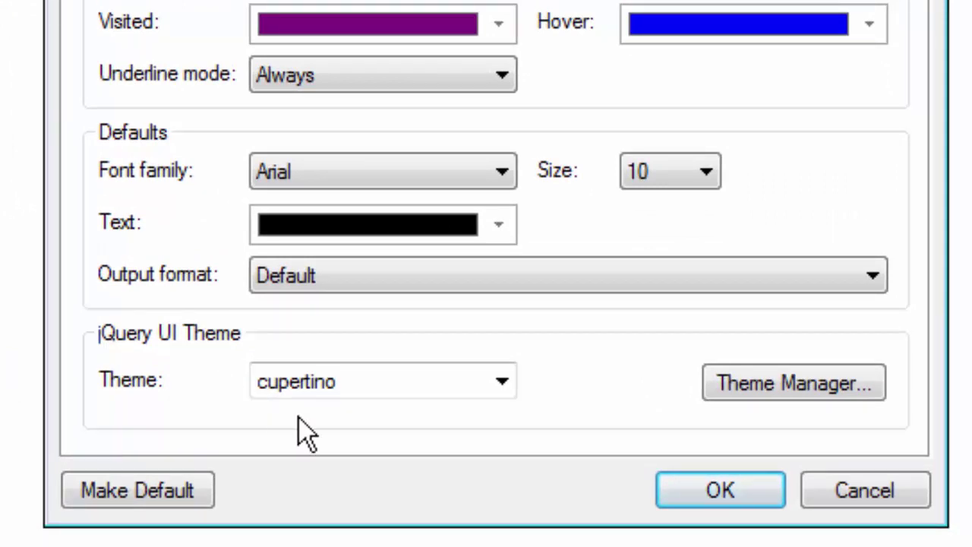
left_click(503, 380)
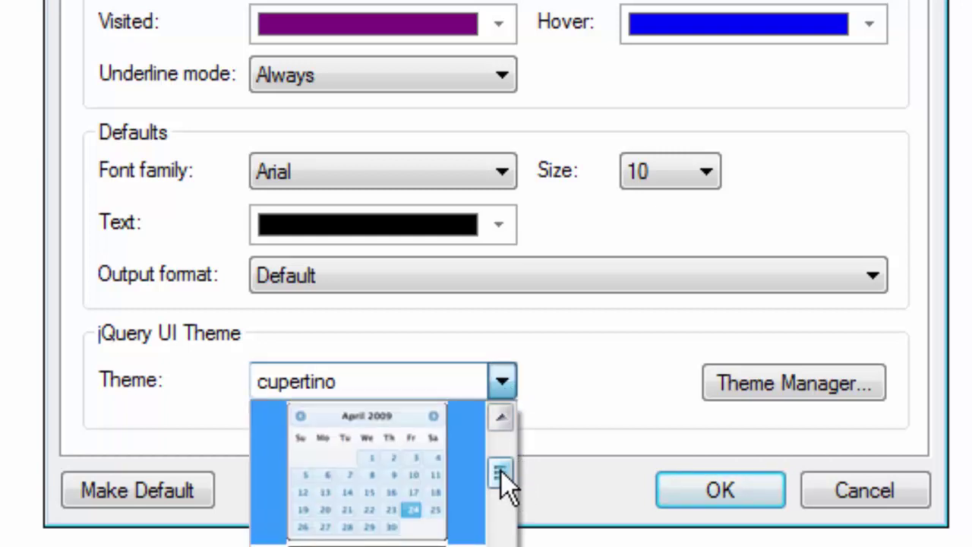
left_click_drag(504, 483, 492, 445)
scroll(500, 538, "down", 5)
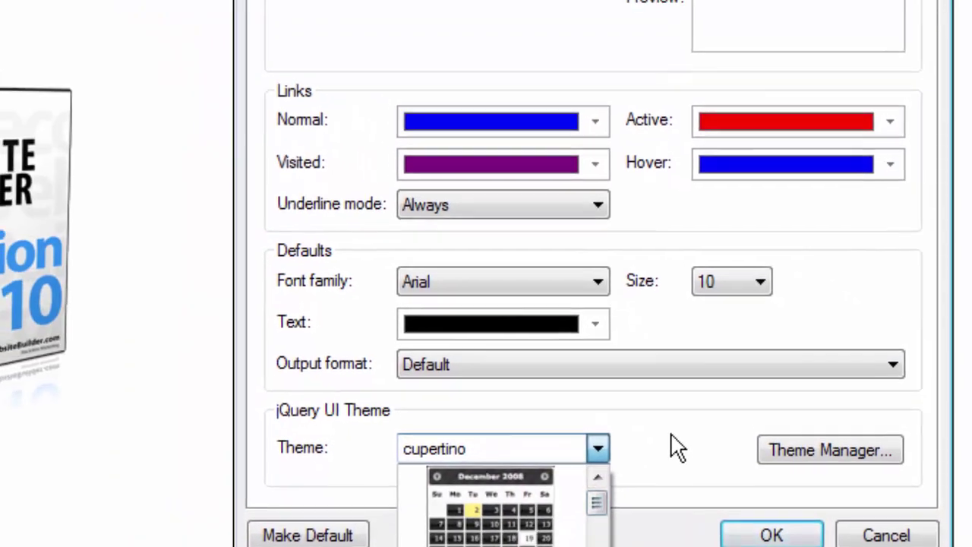
Step: Examine the themes in the jQuery UI Theme Manager and the black-tie theme's style settings without changing anything
left_click(786, 426)
left_click(817, 478)
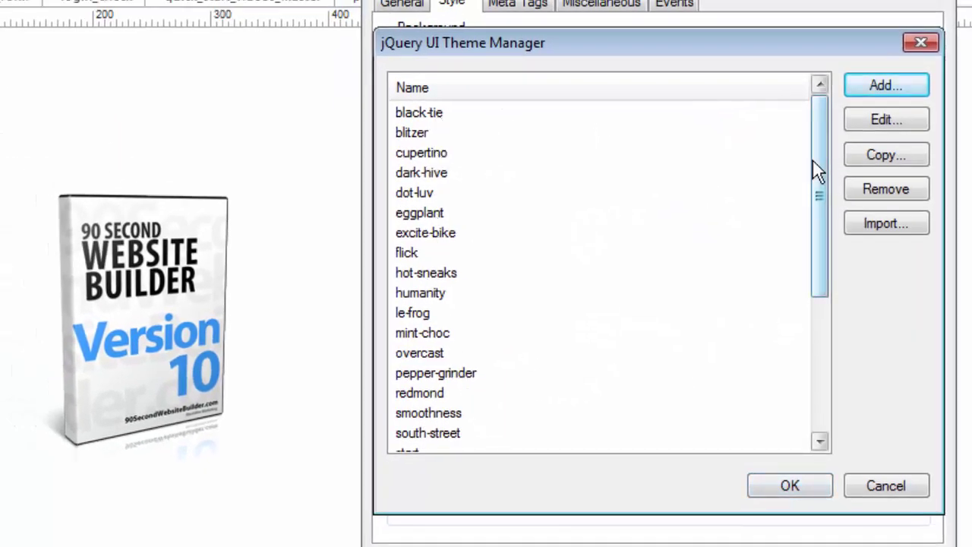
left_click_drag(814, 170, 798, 354)
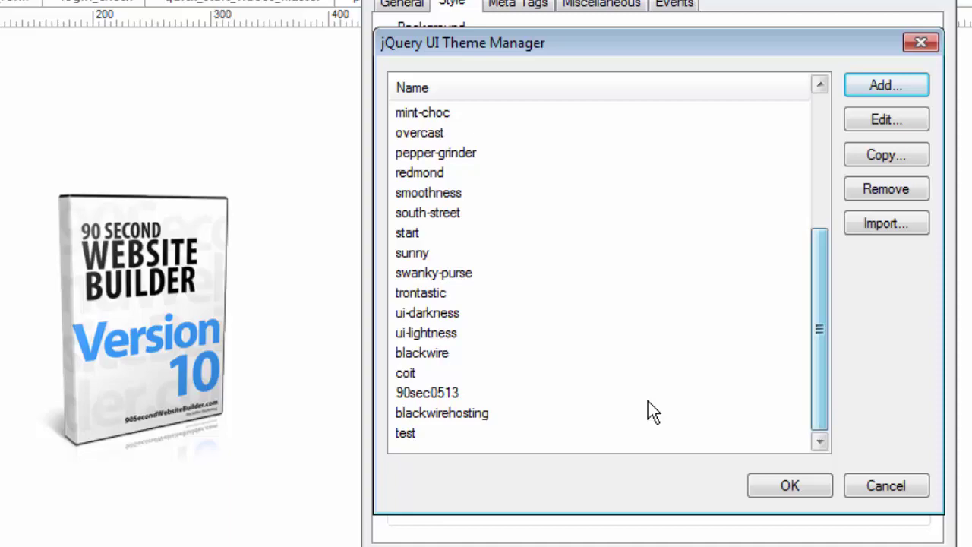
left_click(437, 413)
left_click(885, 120)
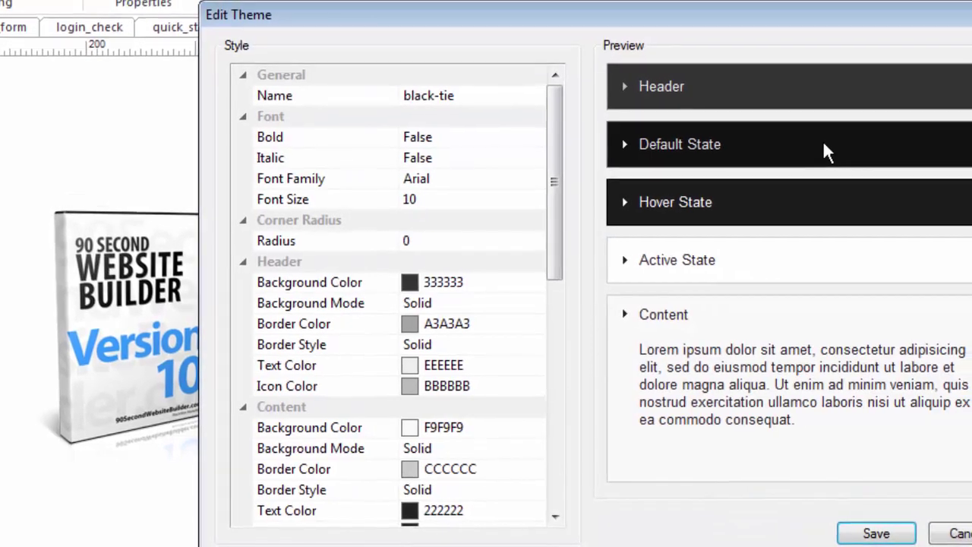
left_click_drag(536, 145, 516, 406)
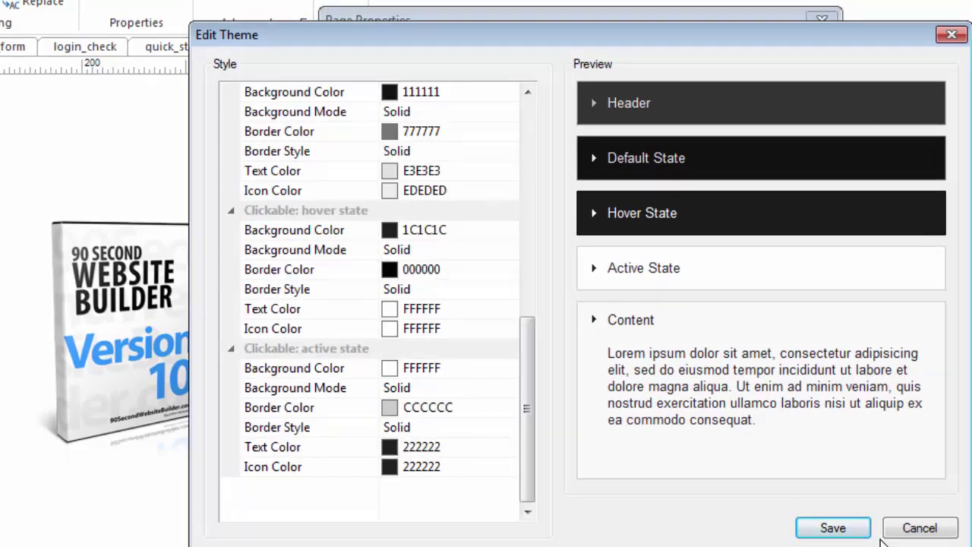
left_click(922, 532)
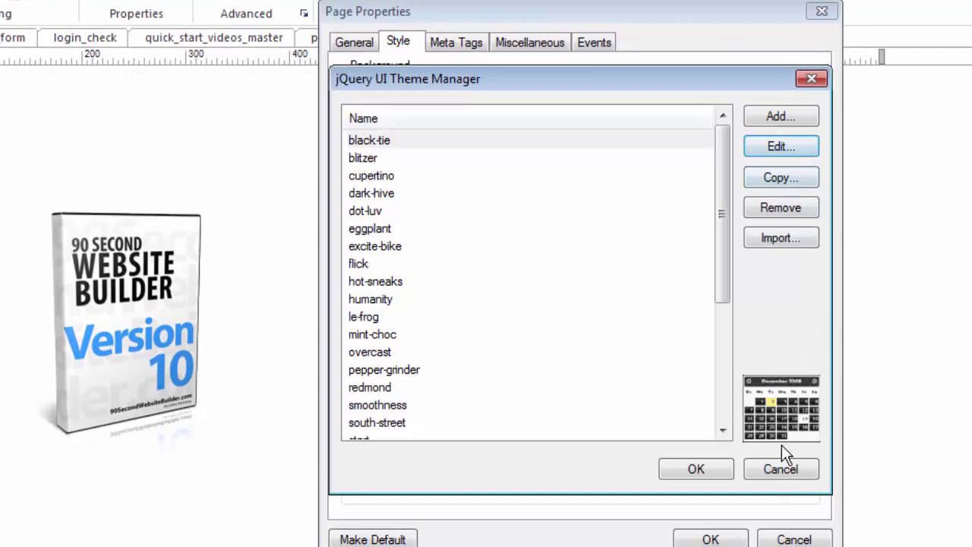
left_click(781, 475)
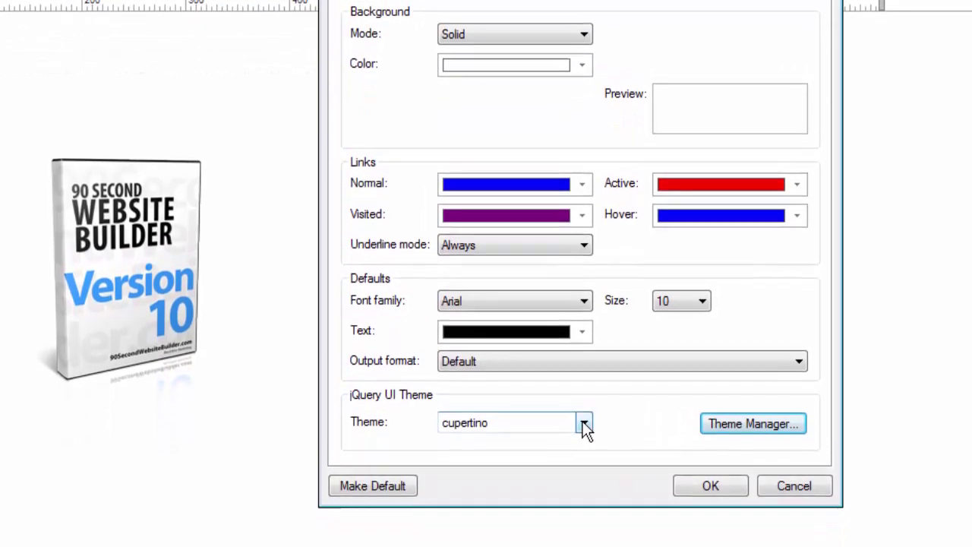
Step: Set the page's jQuery UI theme to excite-bike and apply the page properties
left_click(584, 436)
left_click(541, 500)
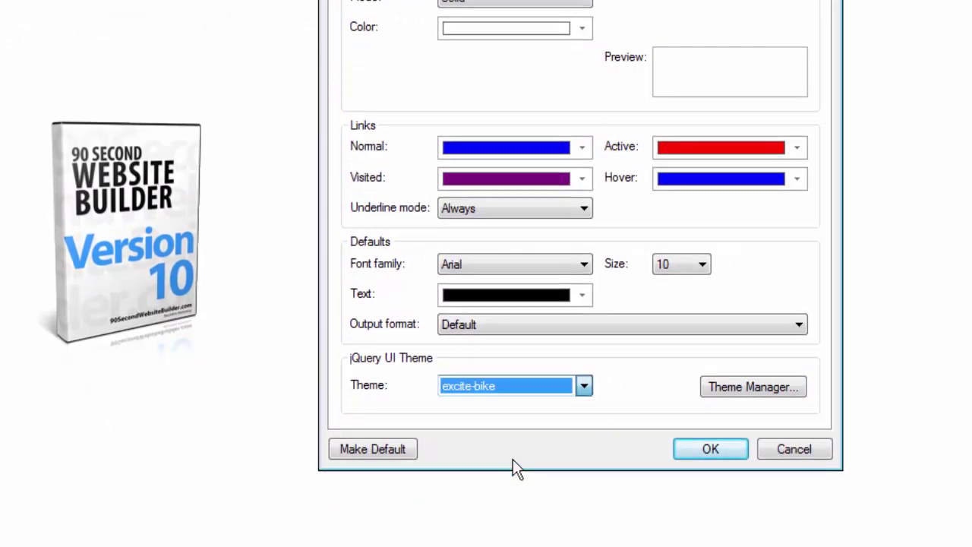
left_click(754, 461)
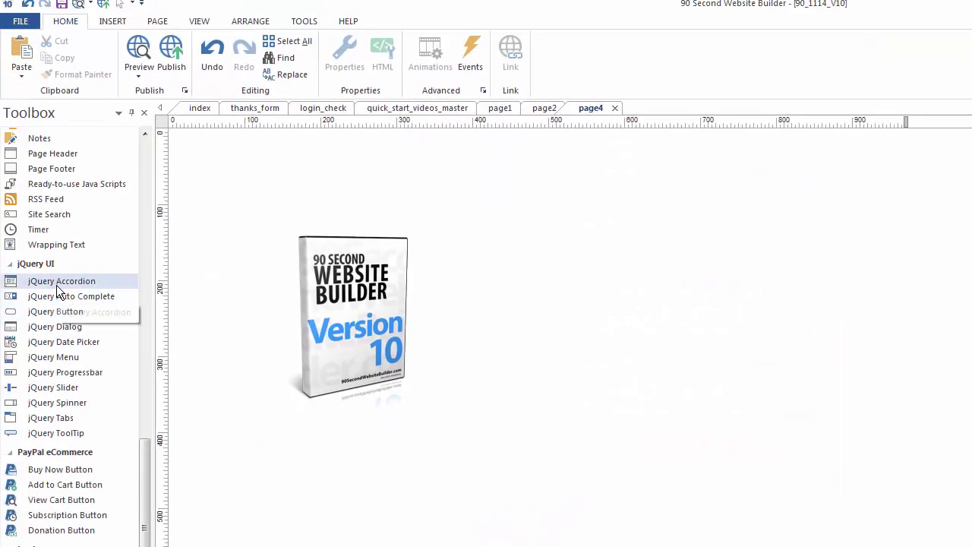
Step: Add a jQuery Accordion about 400 px wide and 310 px high beside the product box image
left_click(56, 284)
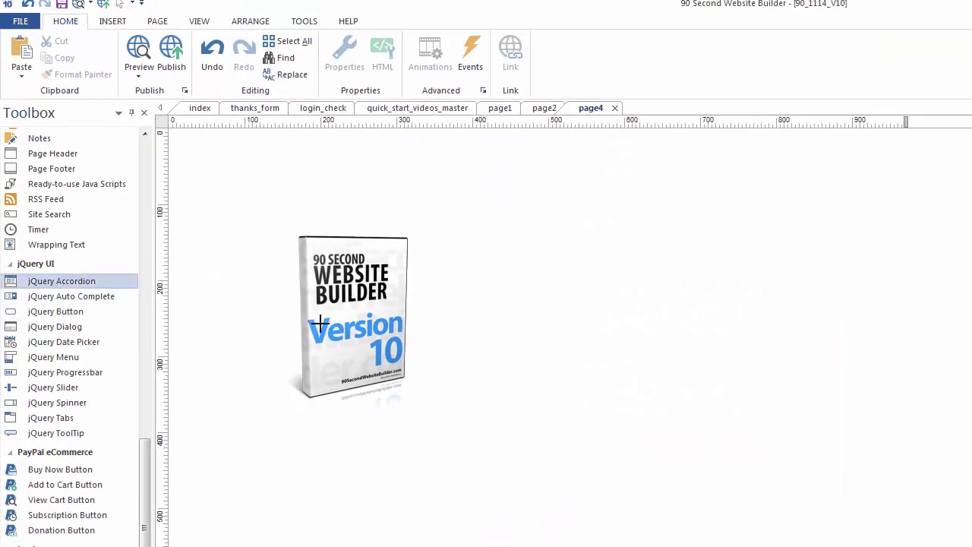
mouse_move(451, 240)
left_mouse_down()
mouse_move(614, 342)
mouse_move(754, 341)
left_mouse_up()
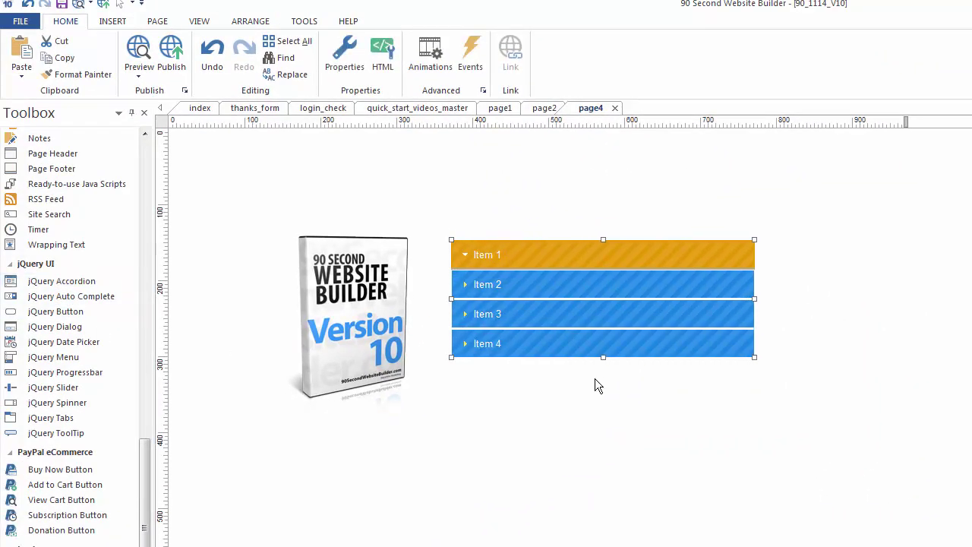
left_click_drag(604, 357, 603, 480)
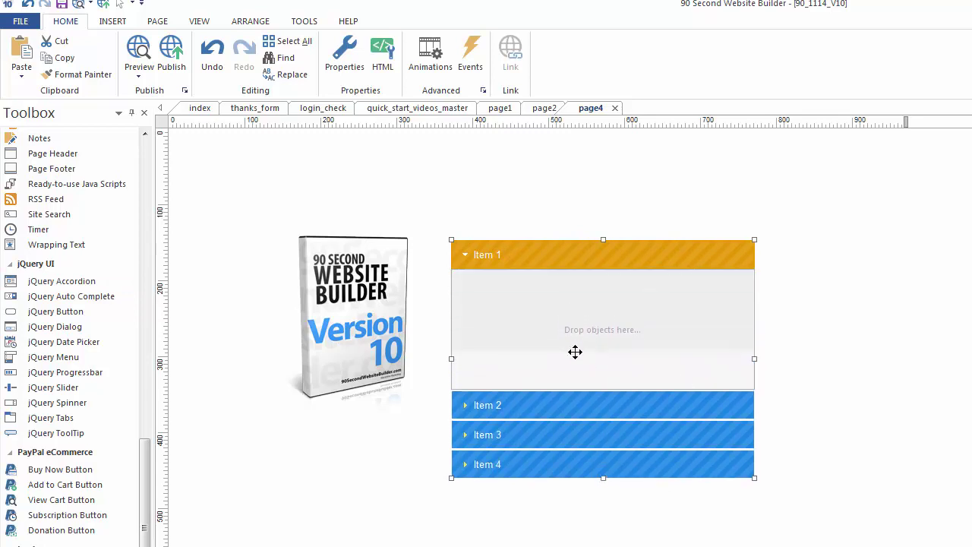
left_click_drag(575, 351, 568, 333)
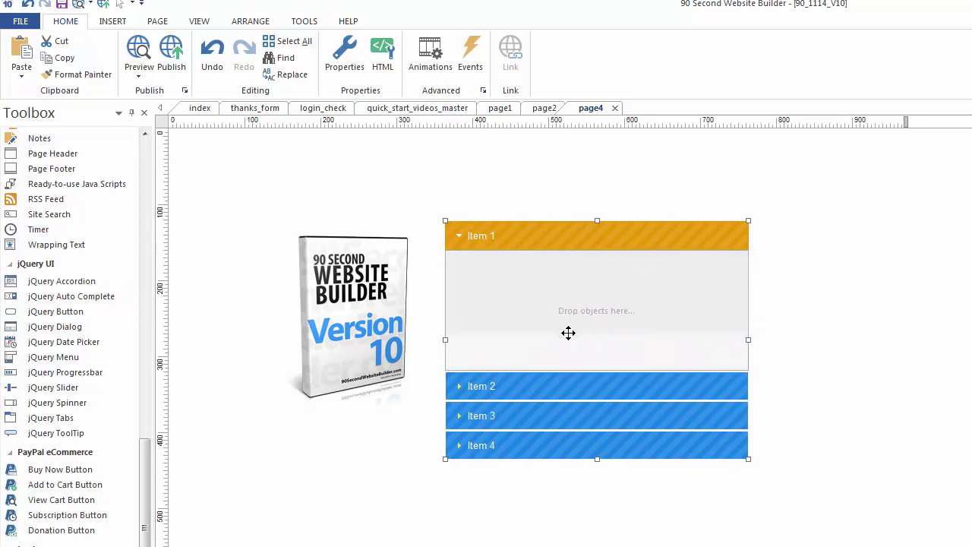
Step: Set the jQuery UI theme of page4 back to cupertino in the page properties
right_click(791, 281)
left_click(873, 504)
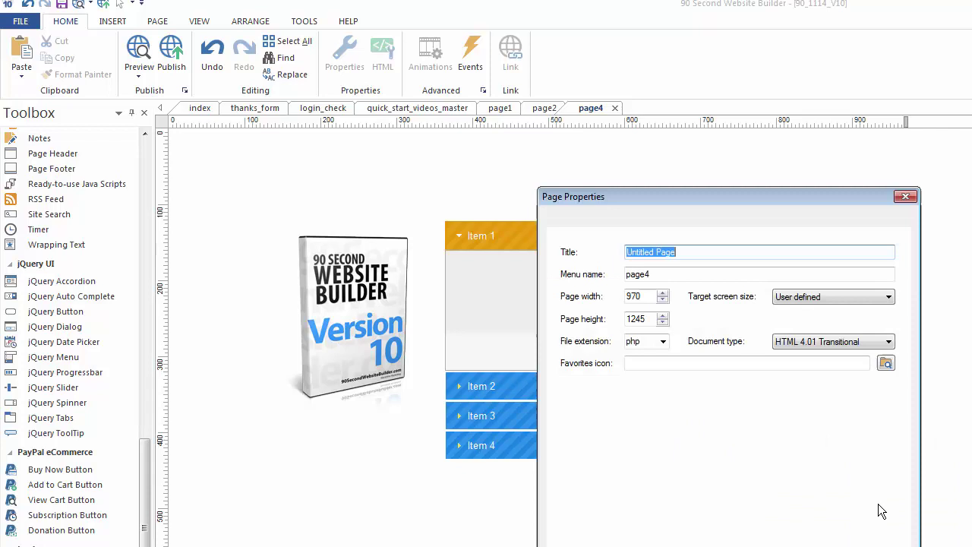
left_click_drag(648, 194, 645, 105)
left_click(591, 122)
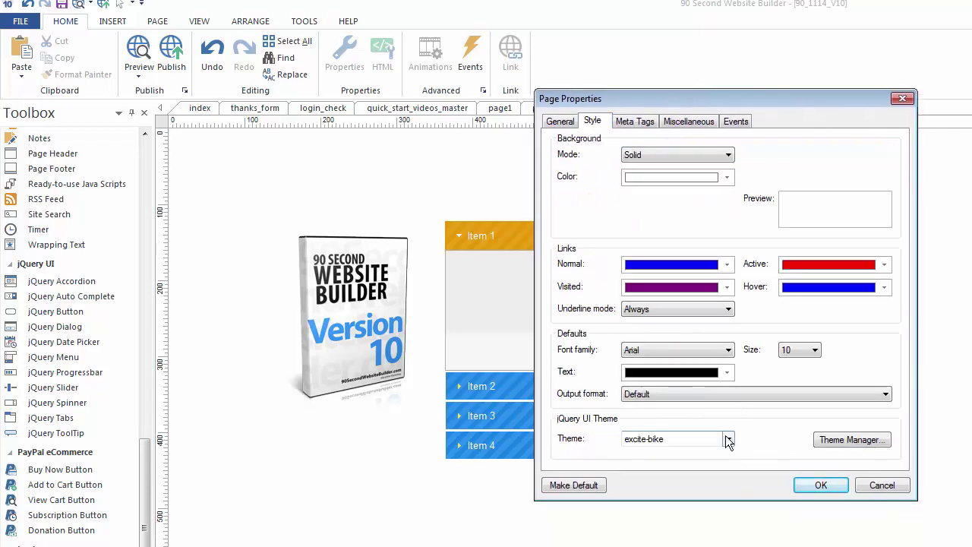
left_click(638, 438)
left_click(820, 485)
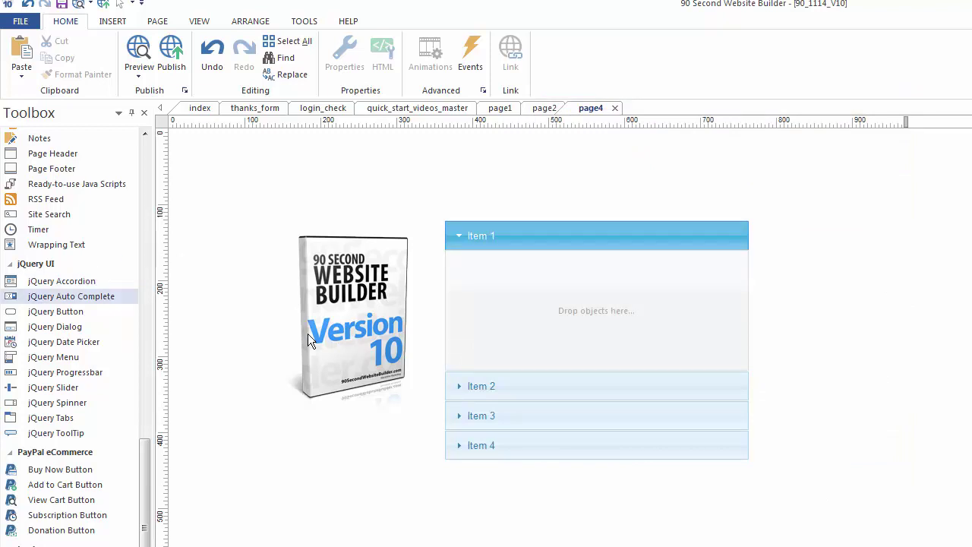
Step: Enlarge the accordion to about 515 by 380 px, moving it slightly upward, and shift the product box image a little to the left
left_click_drag(620, 344, 605, 324)
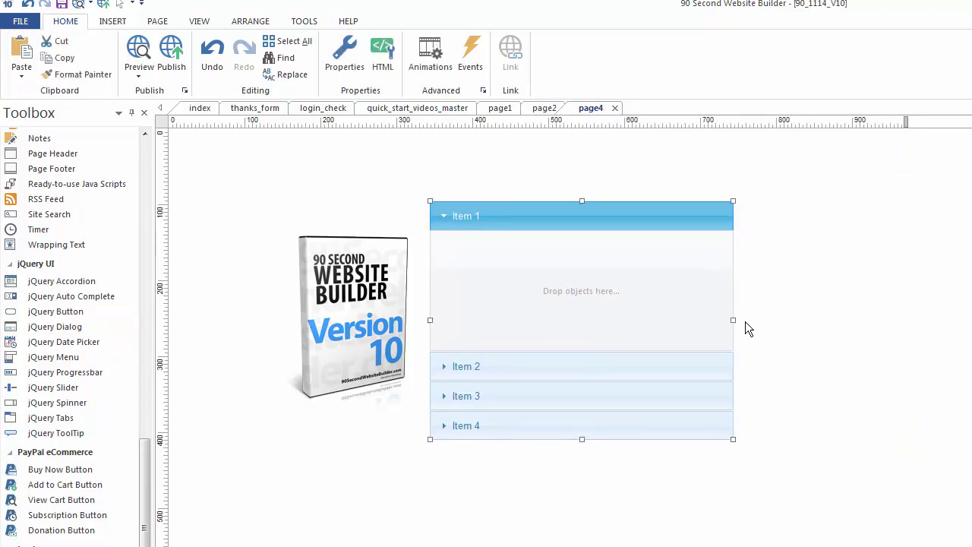
left_click_drag(733, 321, 822, 322)
left_click_drag(627, 441, 627, 491)
left_click_drag(584, 231, 587, 213)
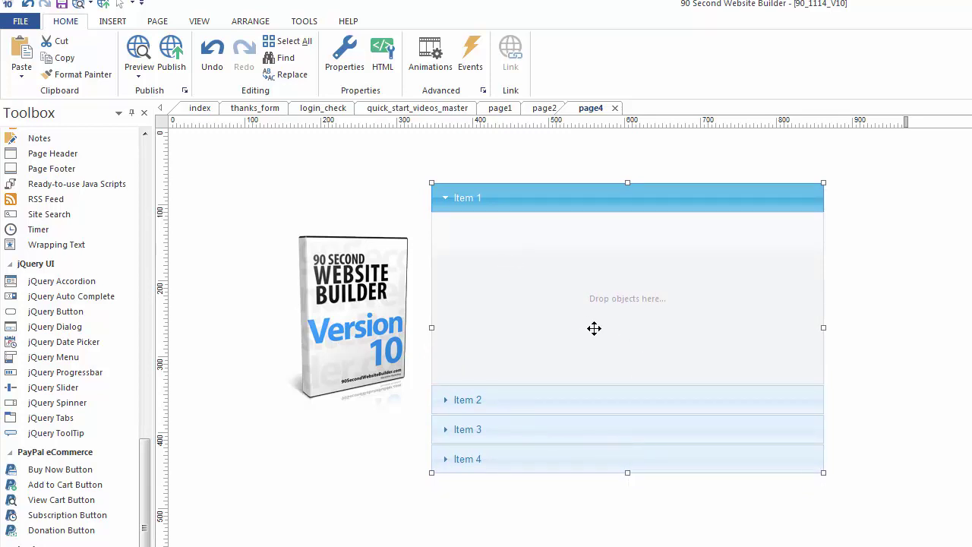
left_click(371, 300)
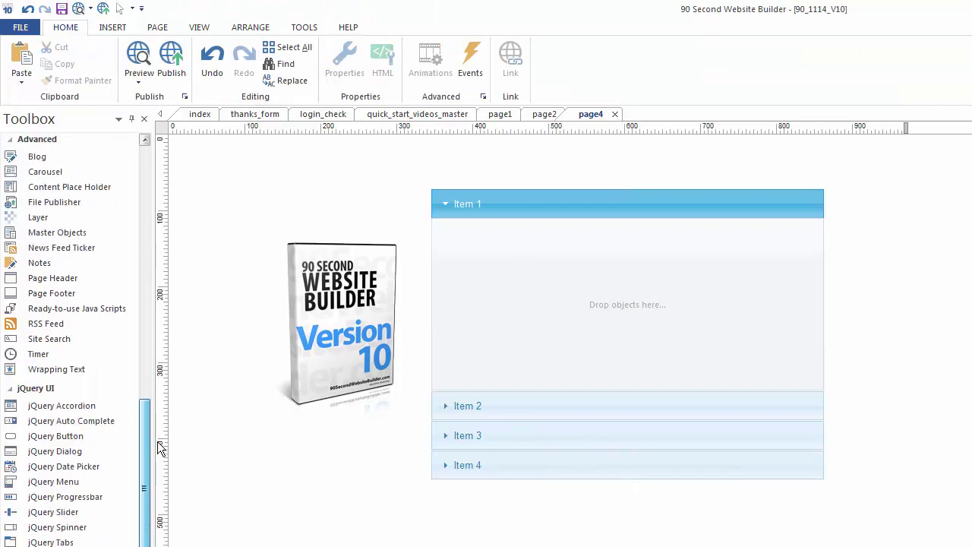
Step: Insert the Twitter icon image named 1 and place it in the right part of the accordion's Item 1 panel
left_click_drag(156, 445, 145, 188)
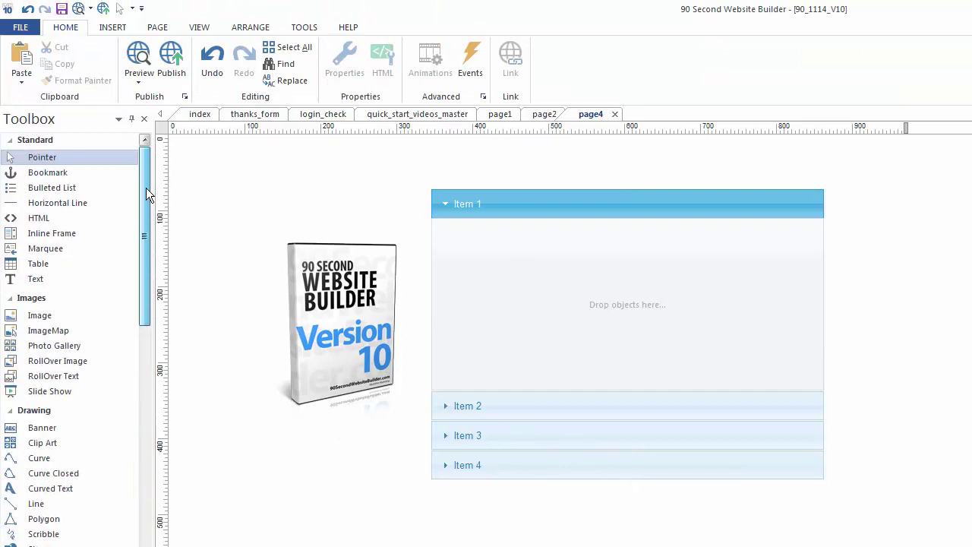
left_click(39, 316)
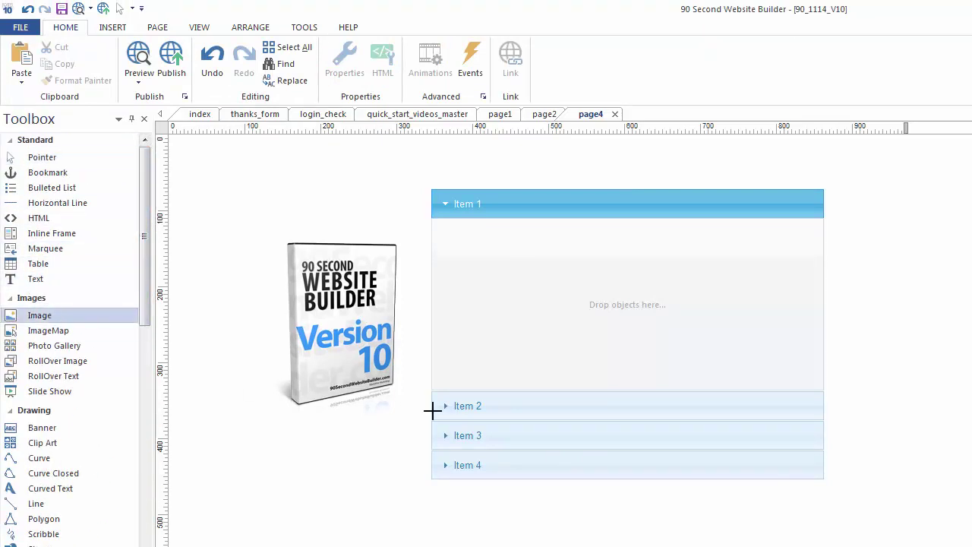
left_click_drag(290, 462, 376, 543)
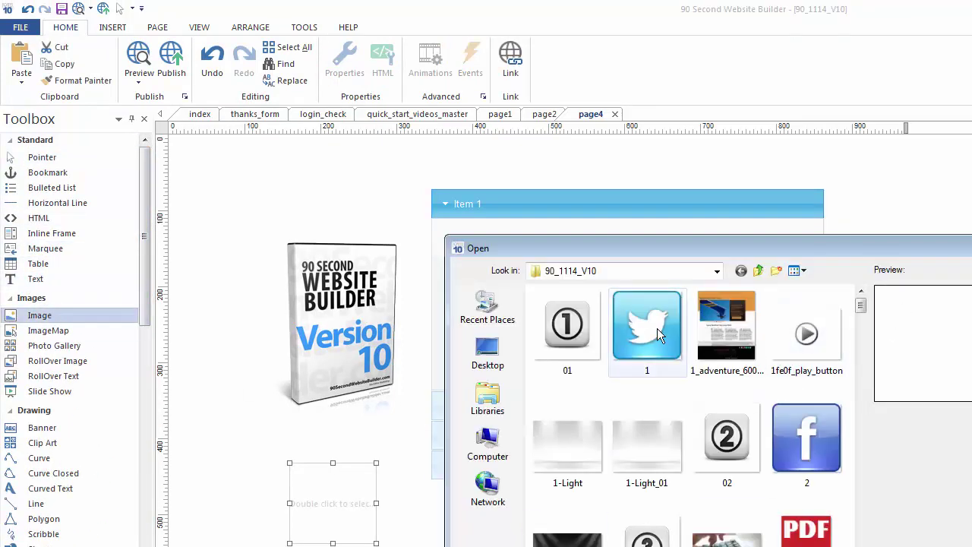
left_click(647, 327)
double_click(648, 327)
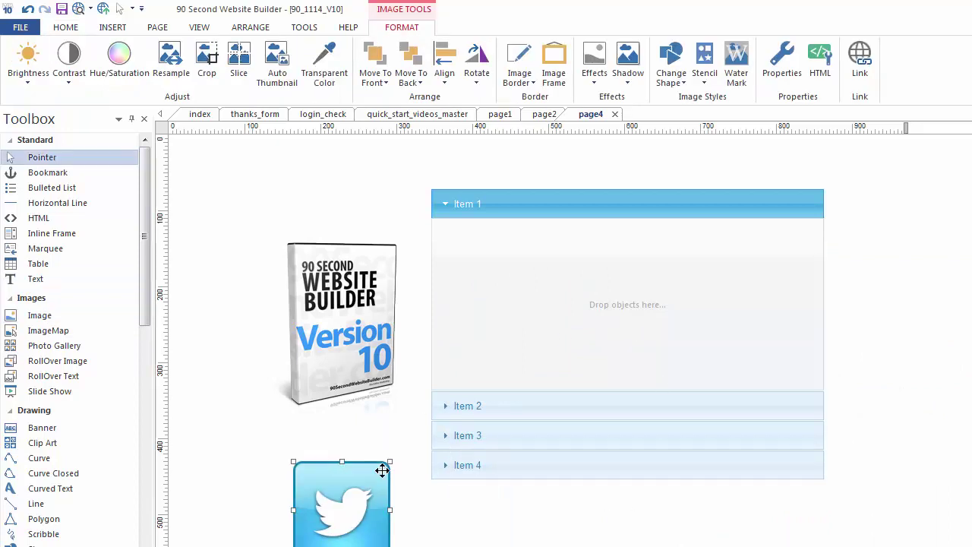
left_click_drag(335, 486, 726, 291)
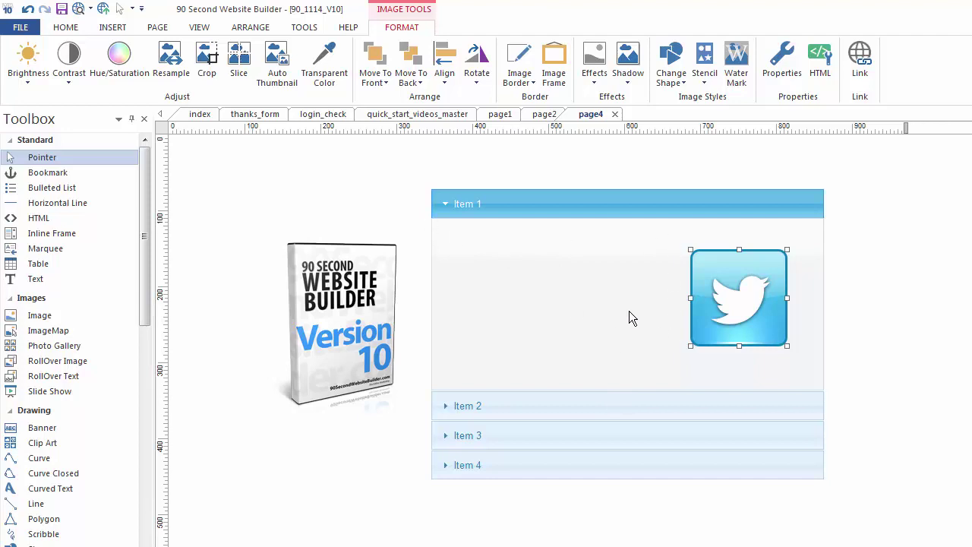
Step: Preview page4 in the browser, test expanding each of the four accordion items, and close the preview
left_click(924, 251)
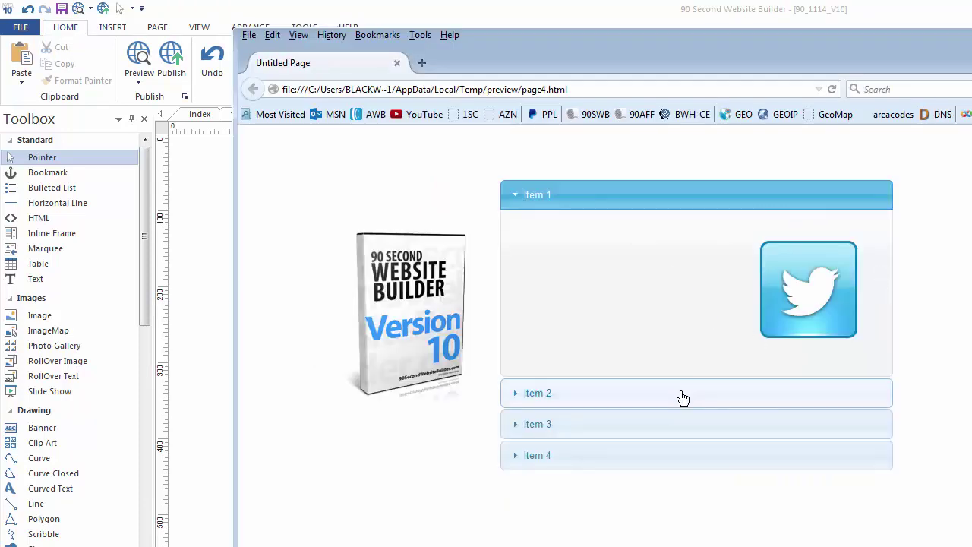
left_click(682, 394)
left_click(684, 430)
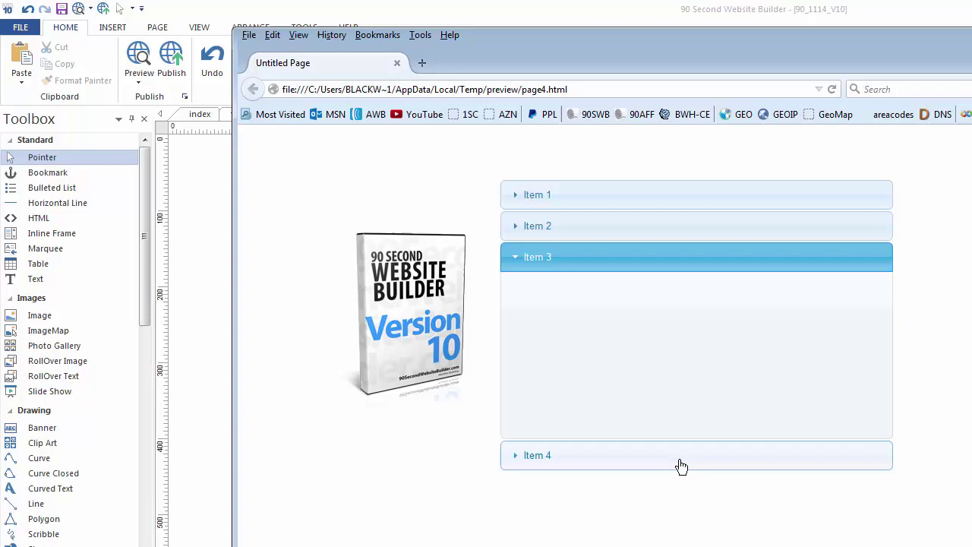
left_click(680, 456)
left_click(674, 260)
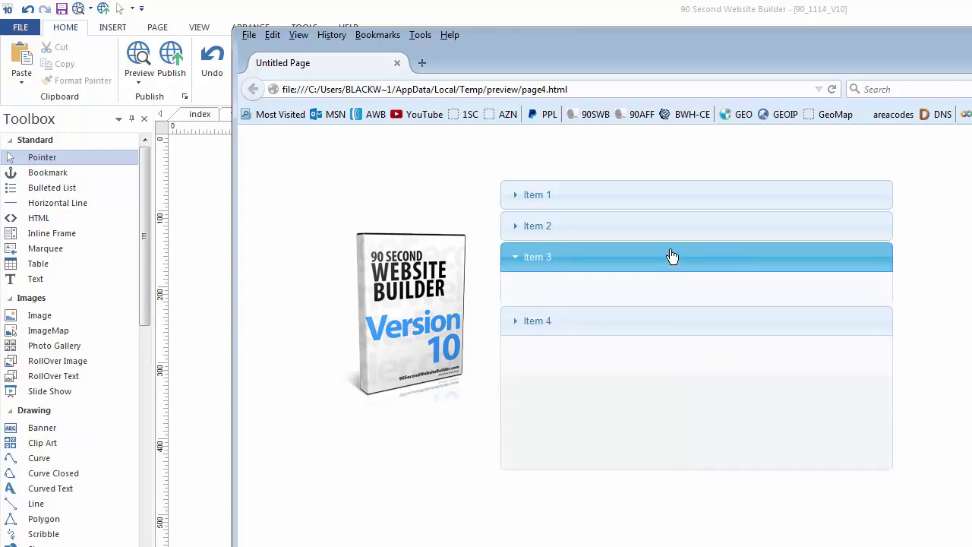
left_click(667, 228)
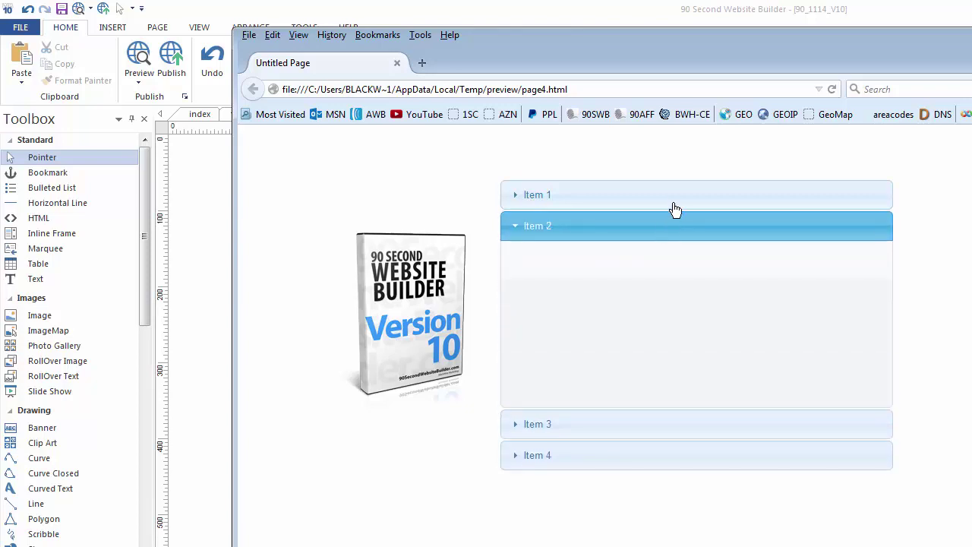
left_click(666, 197)
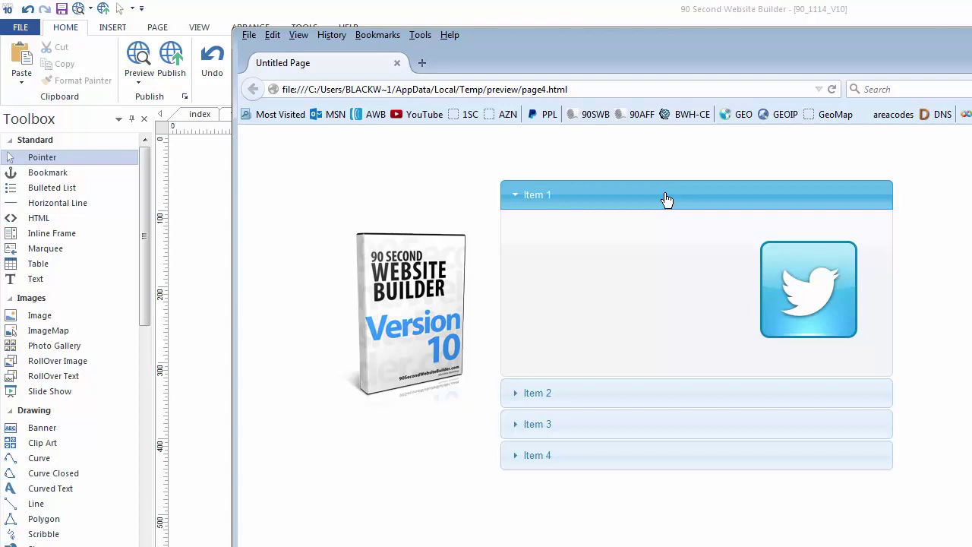
key("alt+F4")
Step: Rename the accordion's Item 1 header to Products in the accordion properties
double_click(518, 259)
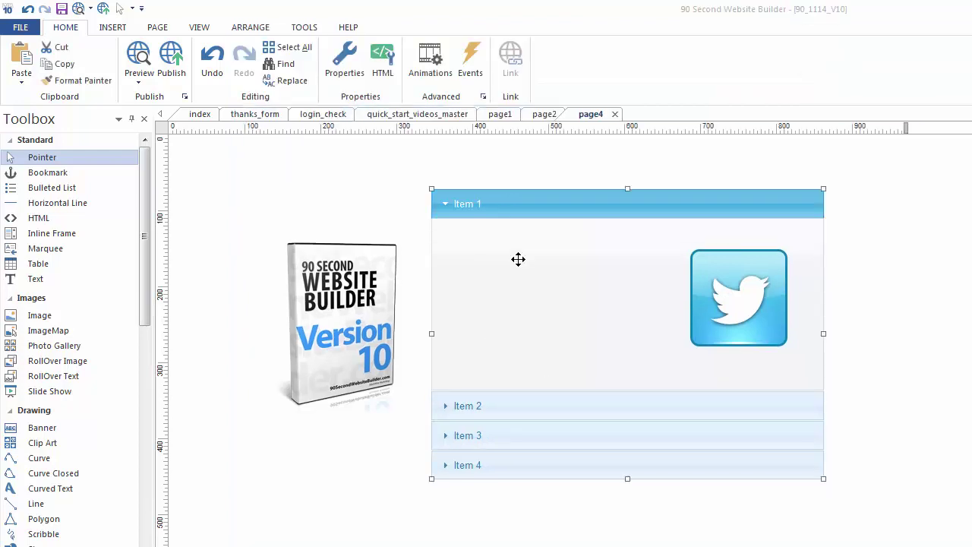
left_click_drag(654, 223, 617, 162)
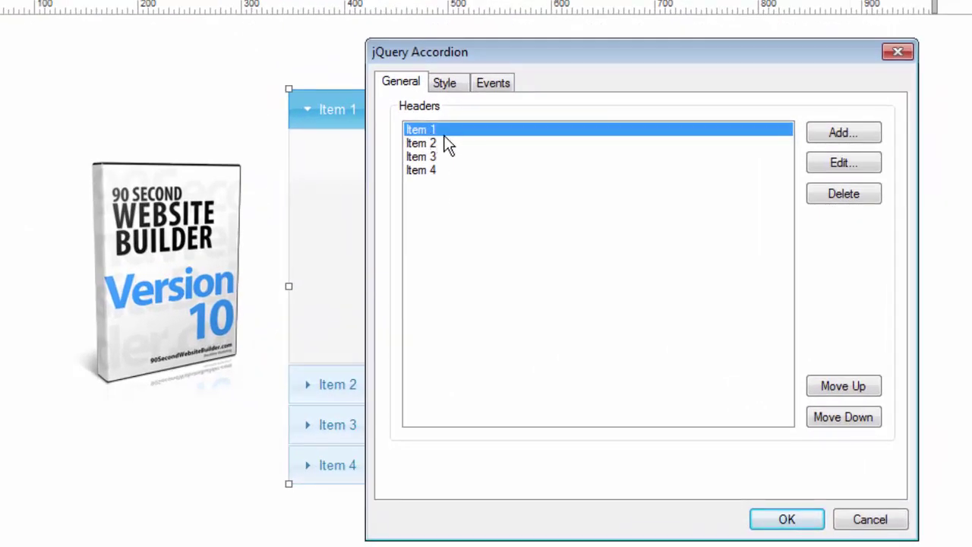
left_click(824, 164)
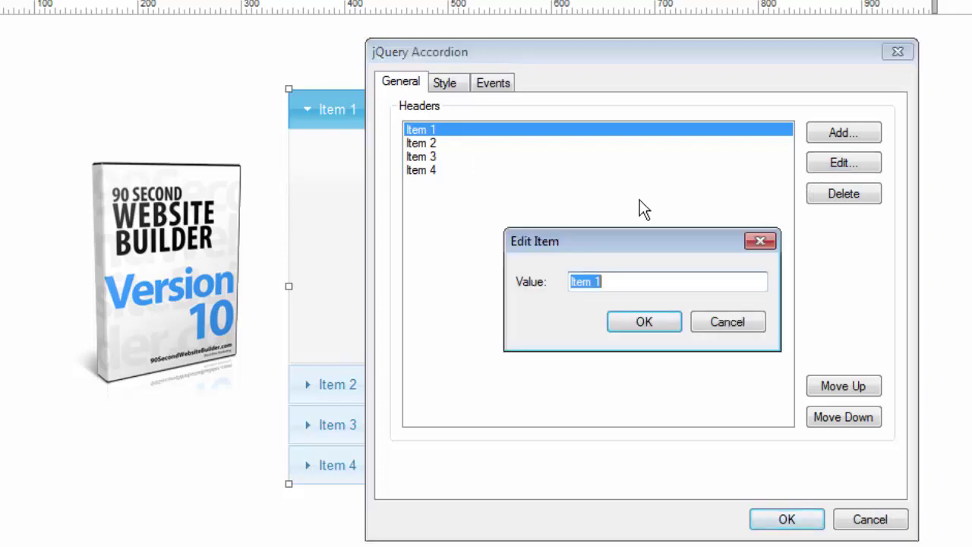
type("Prod")
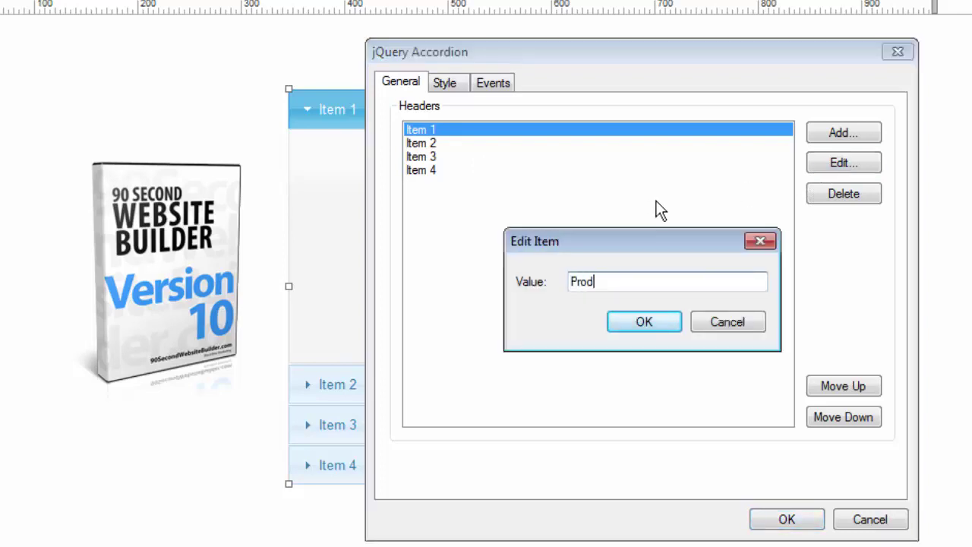
type("ucts")
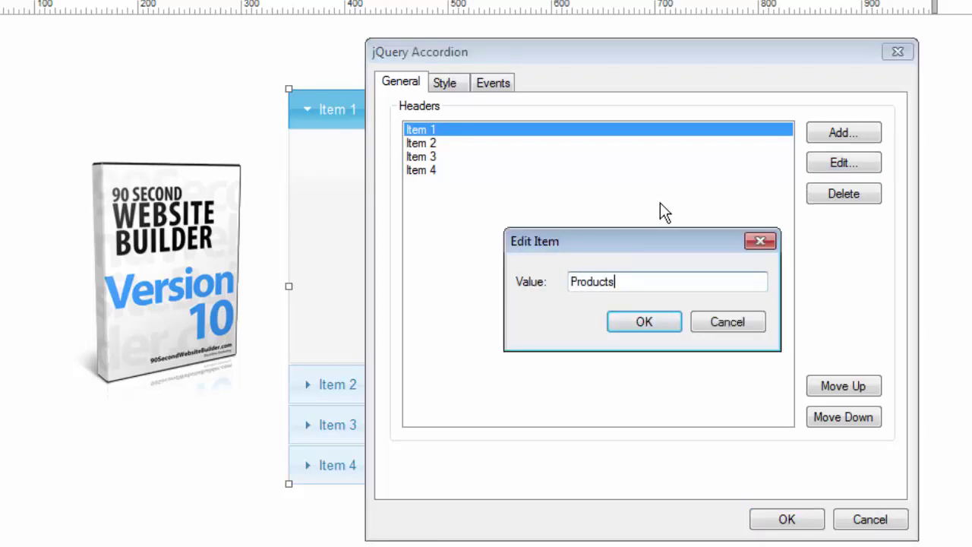
left_click(644, 323)
Step: Set the accordion's animation style to easeOutBounce and apply the properties
left_click(447, 85)
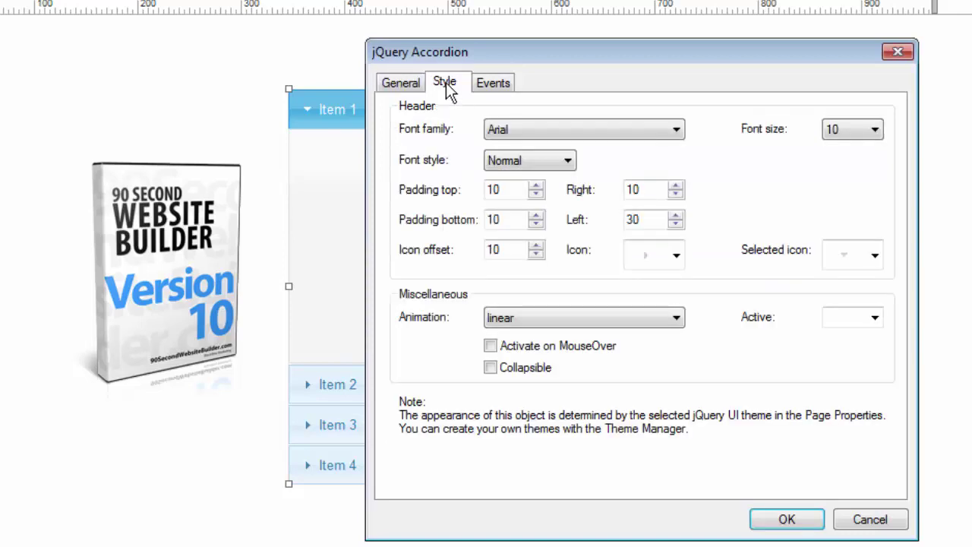
left_click_drag(546, 59, 700, 43)
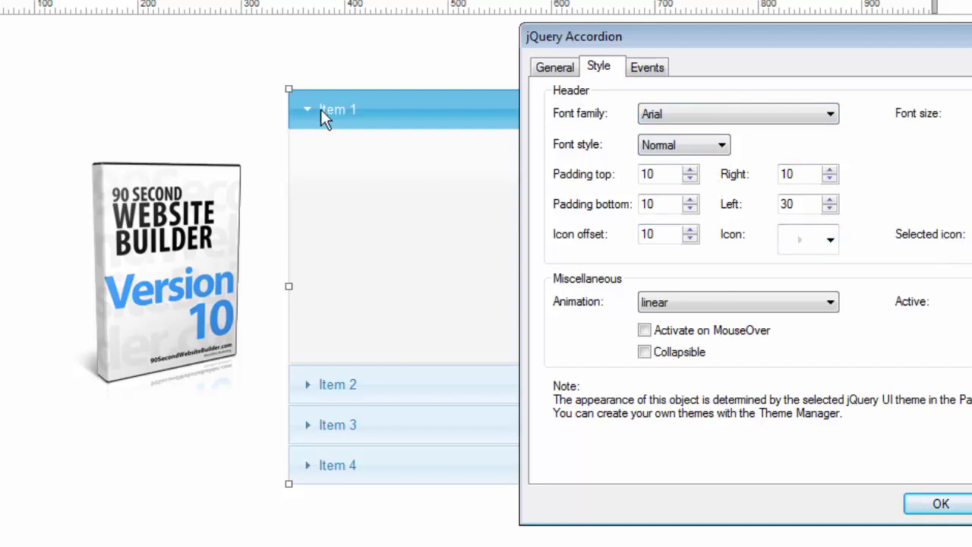
left_click(830, 242)
left_click(829, 242)
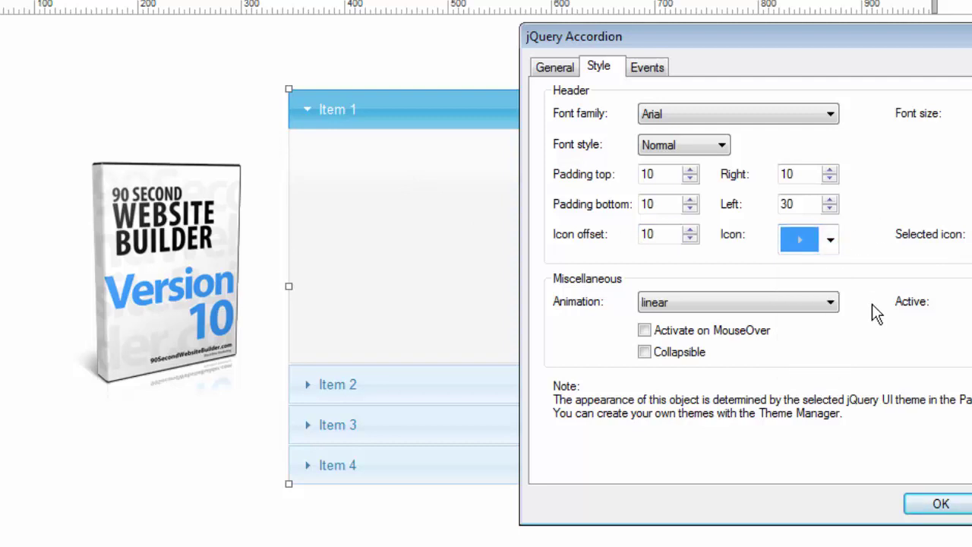
left_click(831, 302)
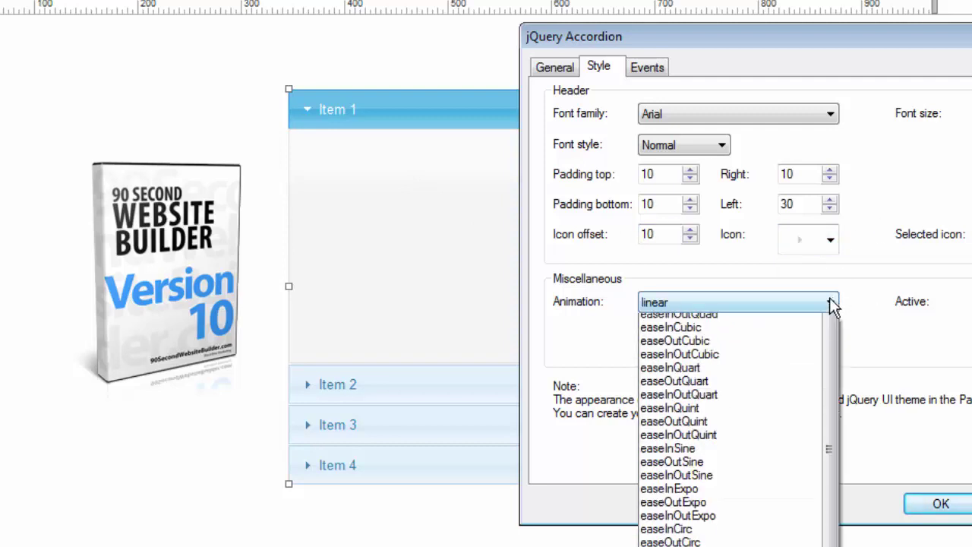
scroll(829, 373, "down", 1)
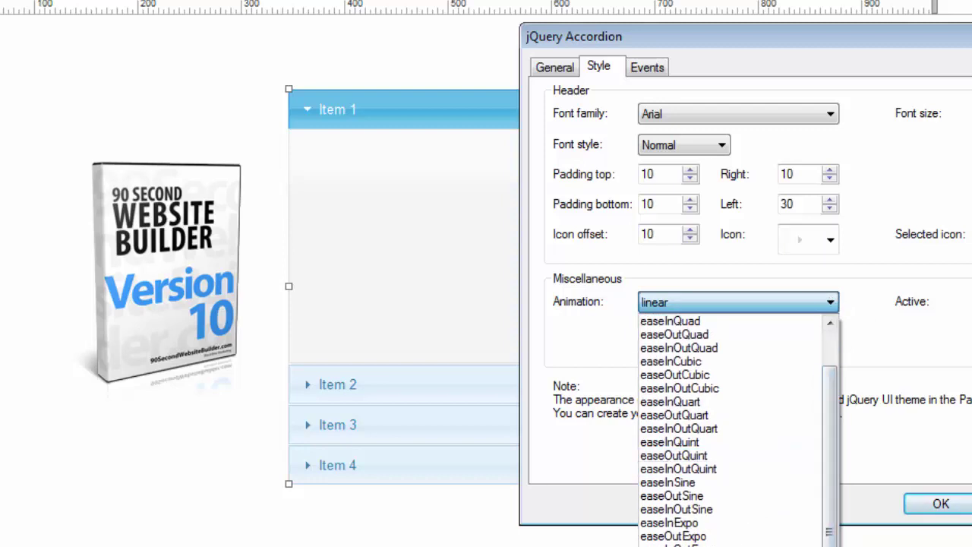
left_click(677, 541)
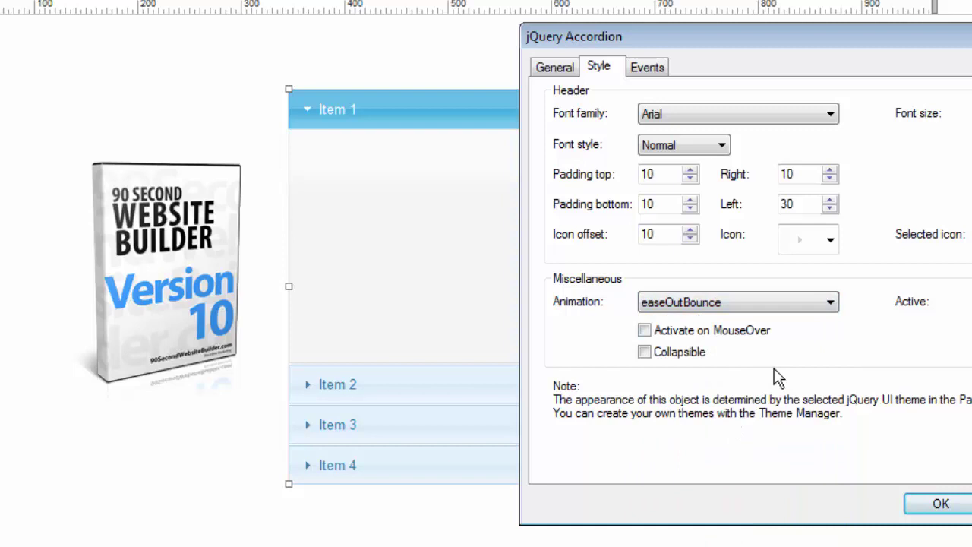
left_click(959, 509)
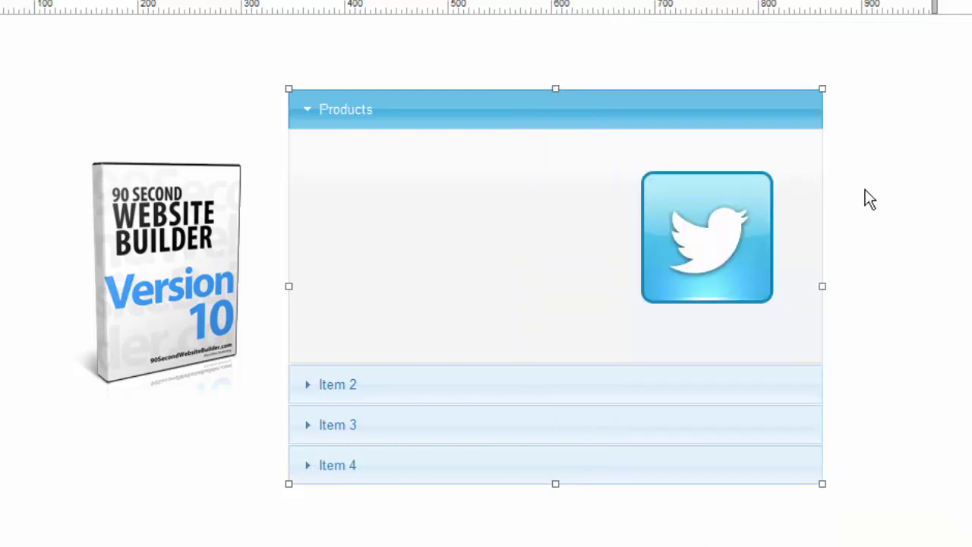
Step: Preview page4 in the browser and test switching between the Item 2, Item 3 and Products sections
key("F5")
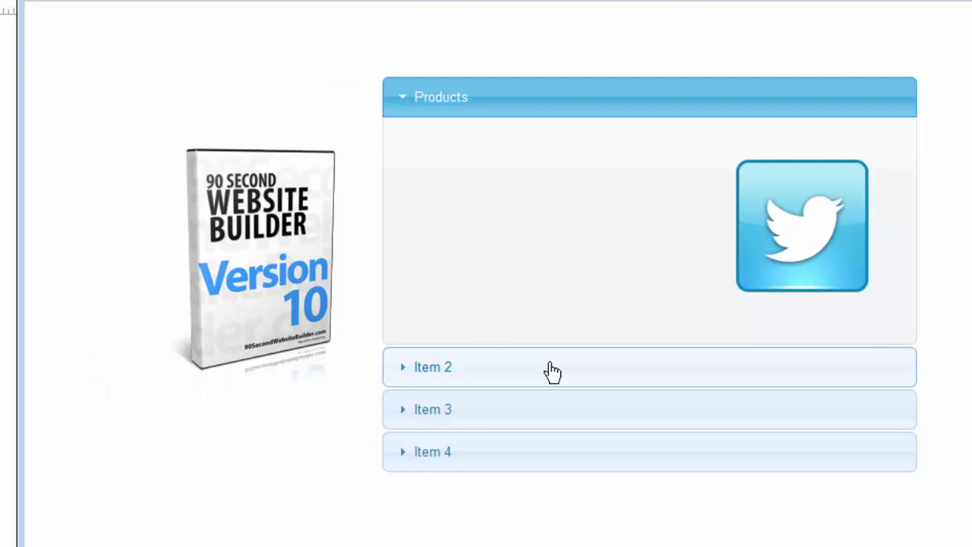
left_click(548, 365)
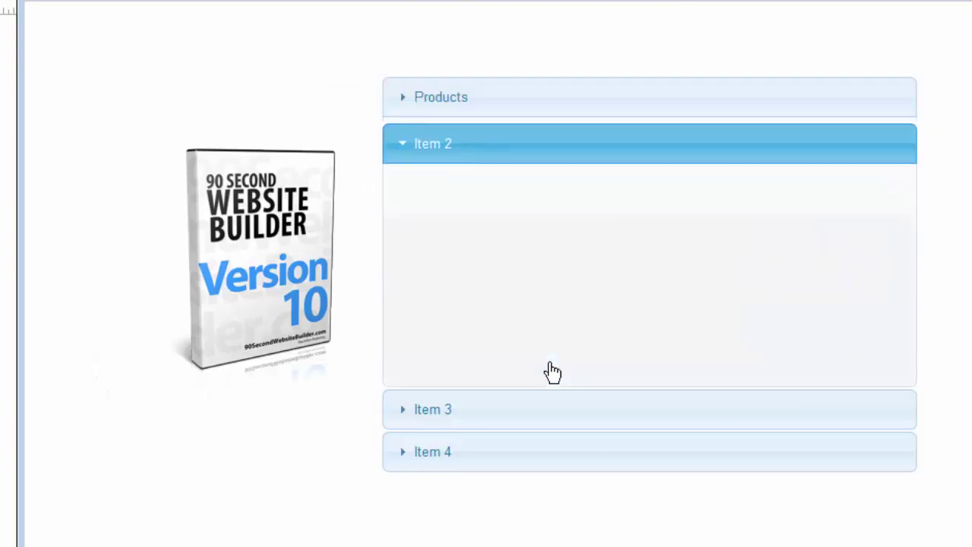
left_click(578, 423)
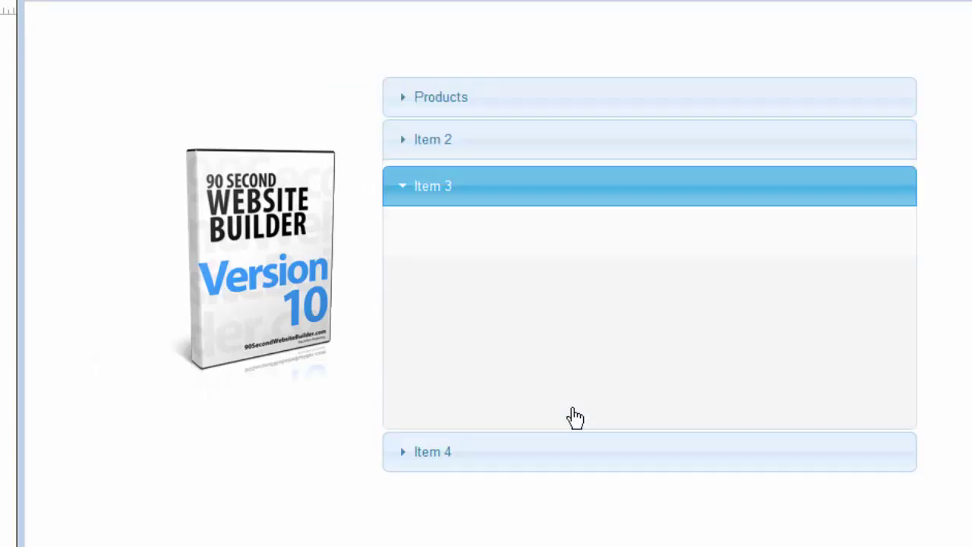
left_click(609, 152)
left_click(586, 108)
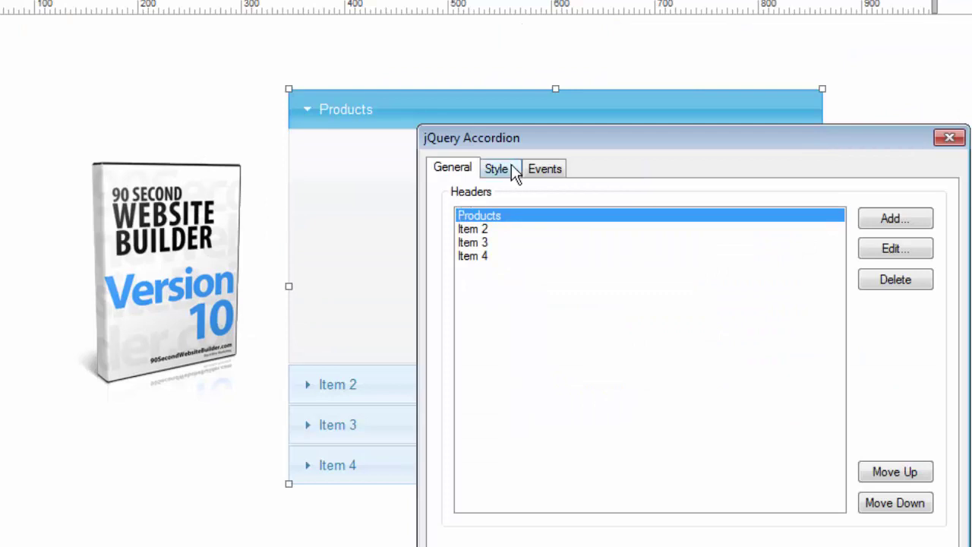
Step: Turn off Activate on MouseOver and enable Collapsible in the accordion's style options
left_click(497, 169)
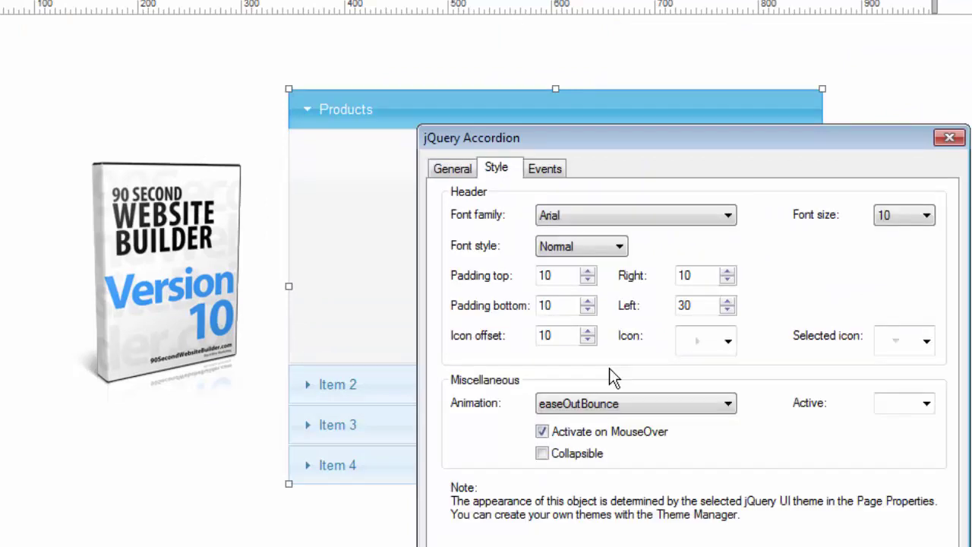
left_click(542, 431)
left_click(541, 453)
left_click_drag(710, 153, 735, 63)
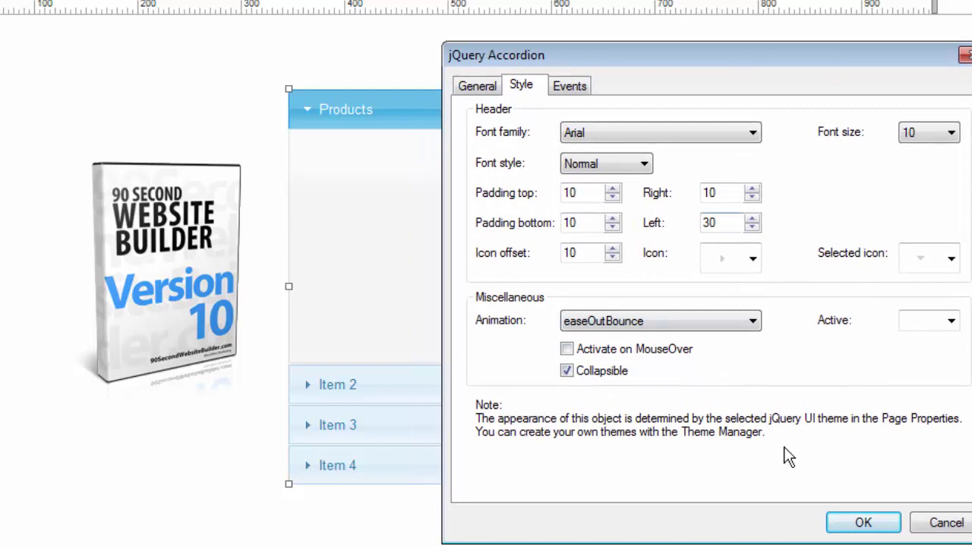
left_click(879, 528)
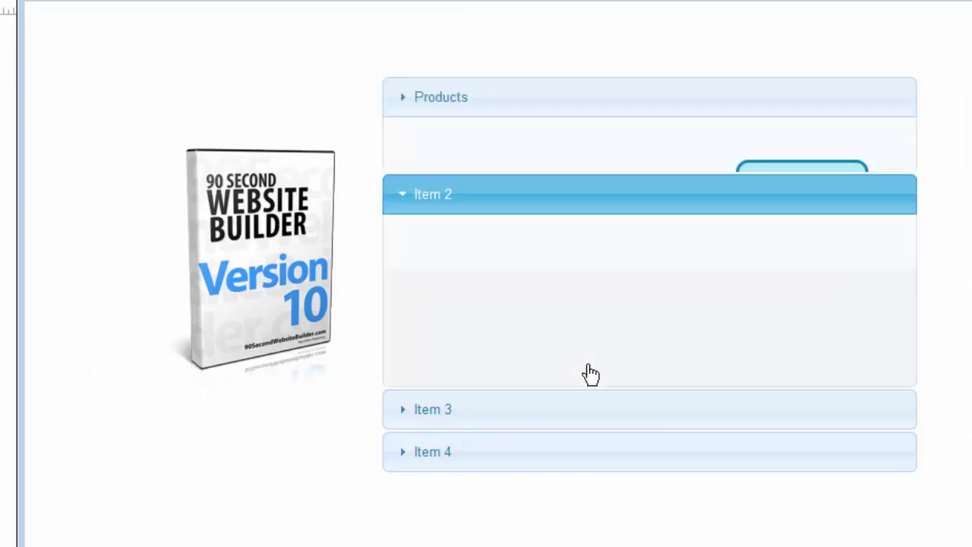
Step: Test collapsing and reopening the Products and Item 2 sections of the accordion in the browser preview
left_click(600, 111)
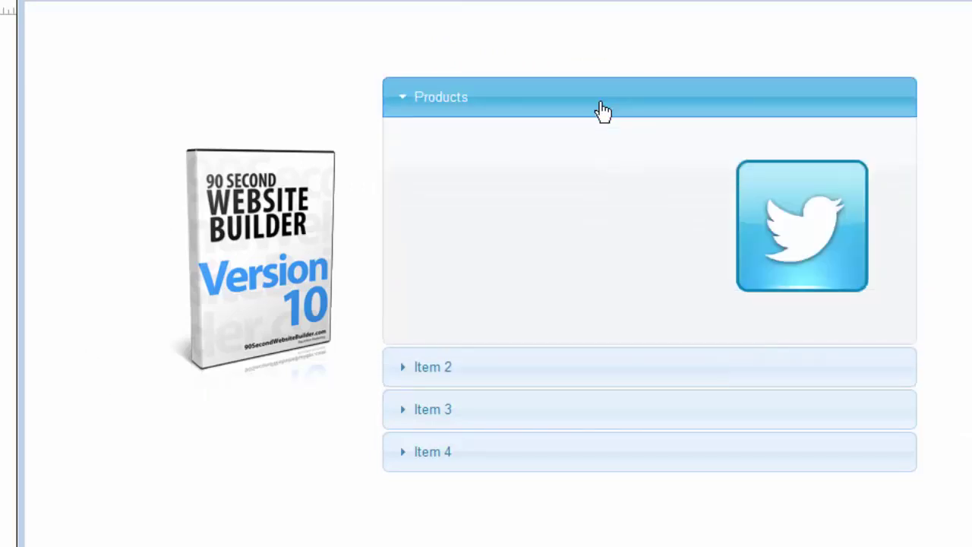
left_click(601, 111)
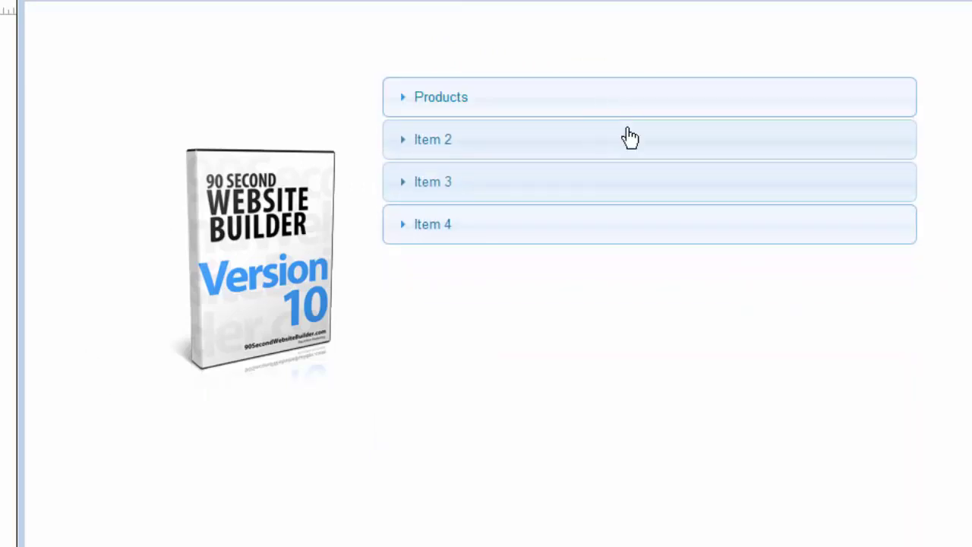
left_click(604, 155)
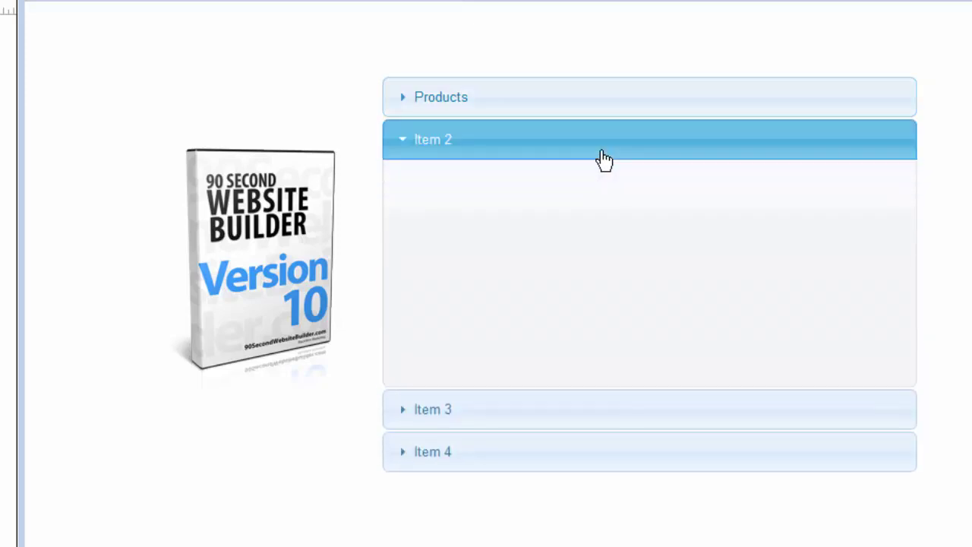
left_click(604, 156)
left_click(604, 156)
left_click(604, 157)
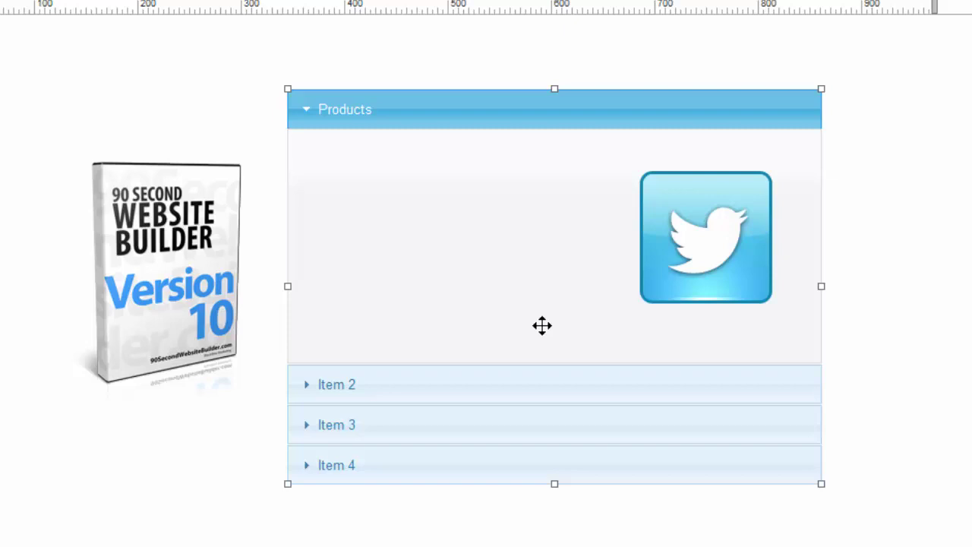
Step: Try the Active values 0 and 1 in the accordion's style options, and finally set Active to 2
double_click(542, 328)
left_click(502, 172)
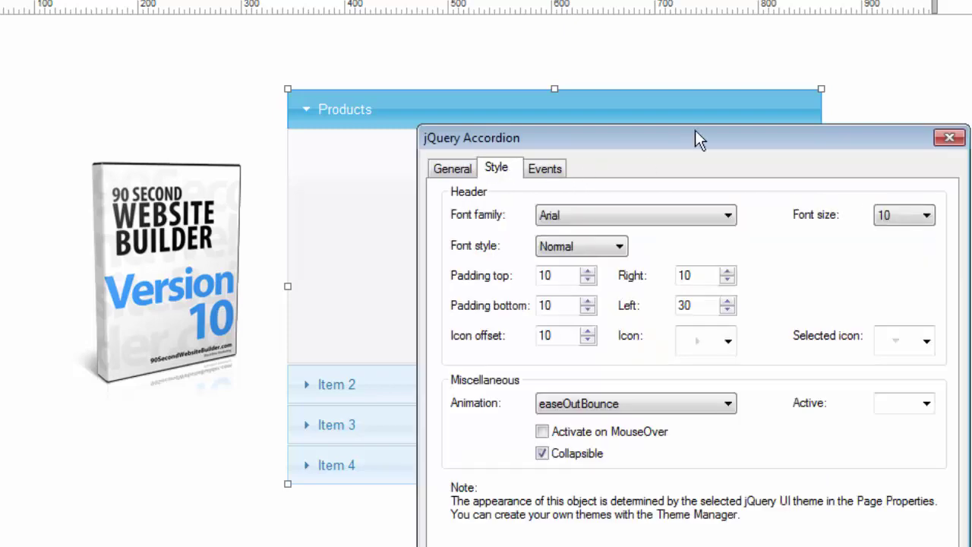
left_click_drag(695, 137, 786, 17)
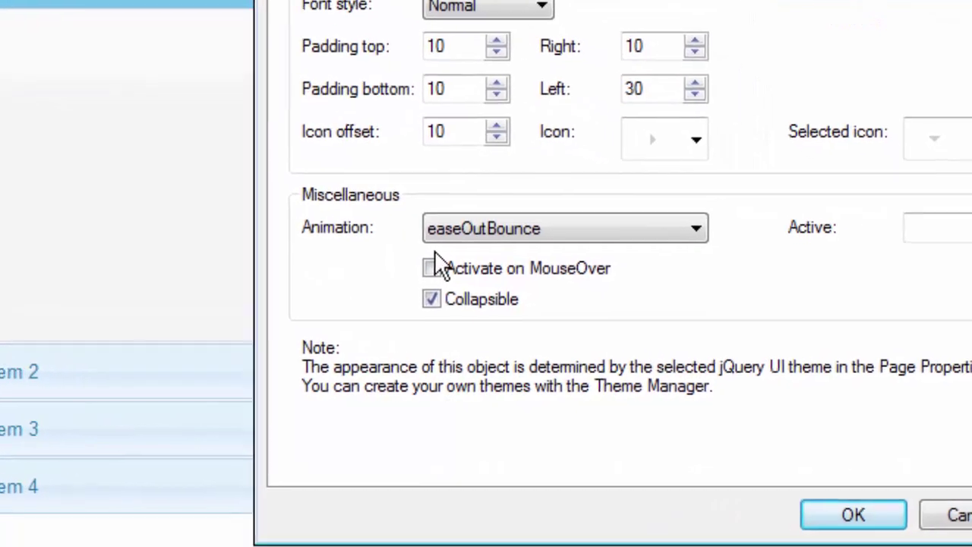
left_click(971, 228)
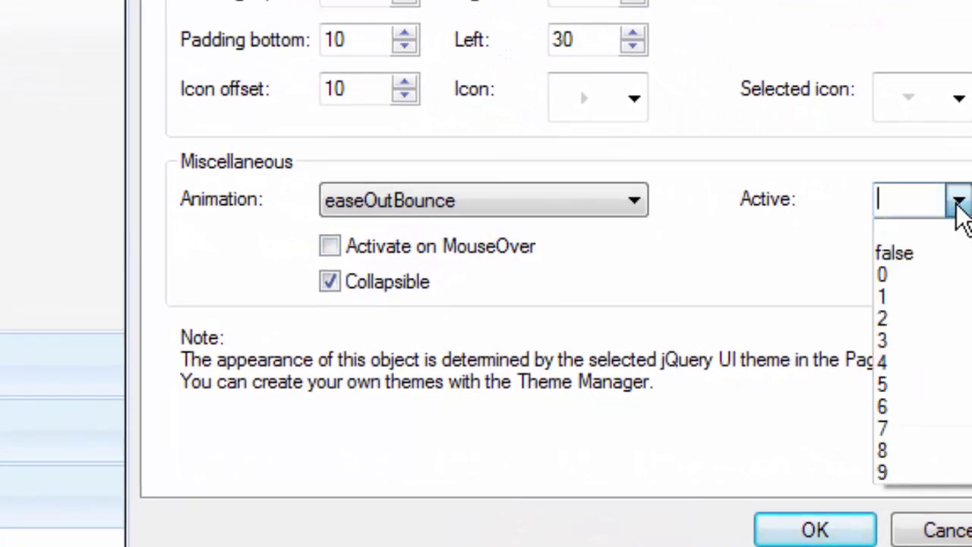
left_click(890, 275)
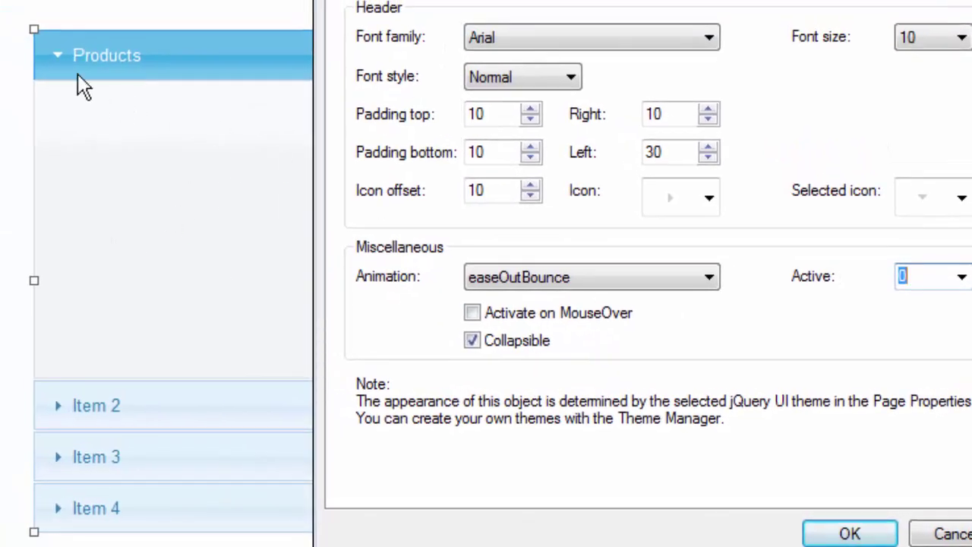
left_click(962, 278)
left_click(905, 354)
left_click(962, 278)
left_click(904, 371)
left_click(849, 534)
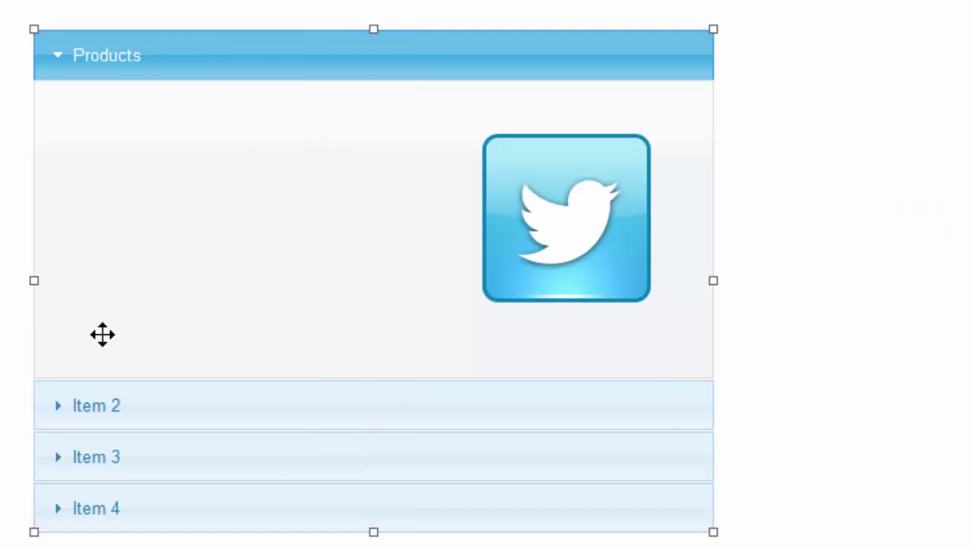
Step: Preview page4 to check which accordion section opens by default, and test expanding Item 2, Products and Item 3
key("F5")
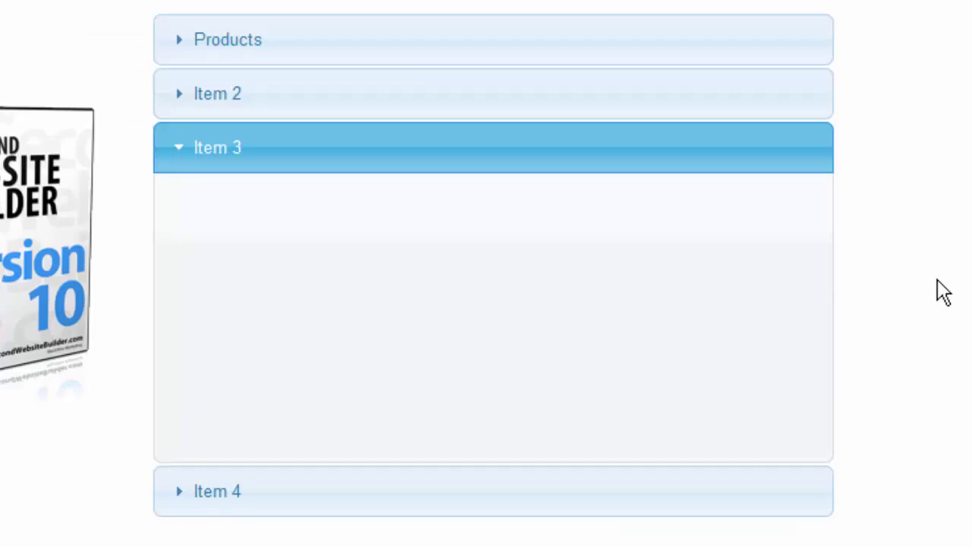
left_click(462, 106)
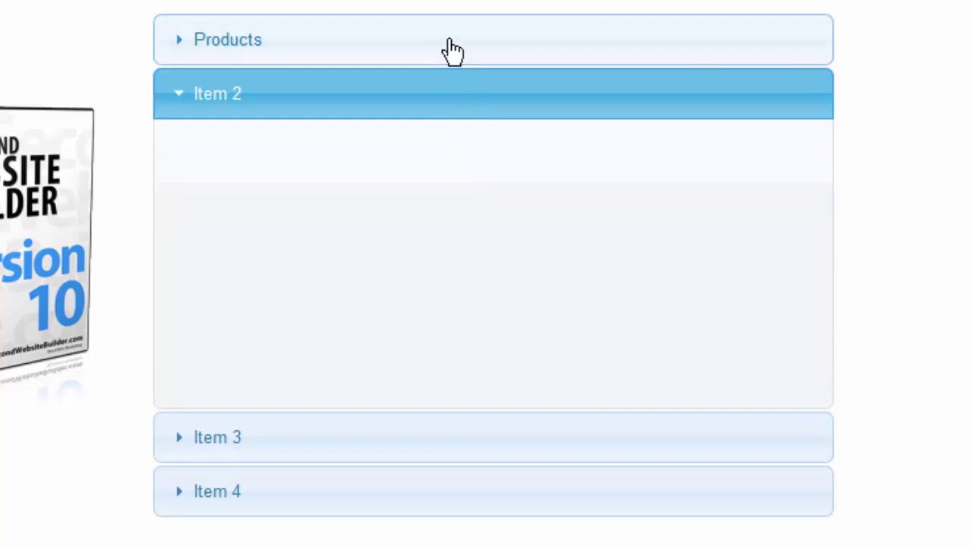
left_click(450, 45)
left_click(420, 438)
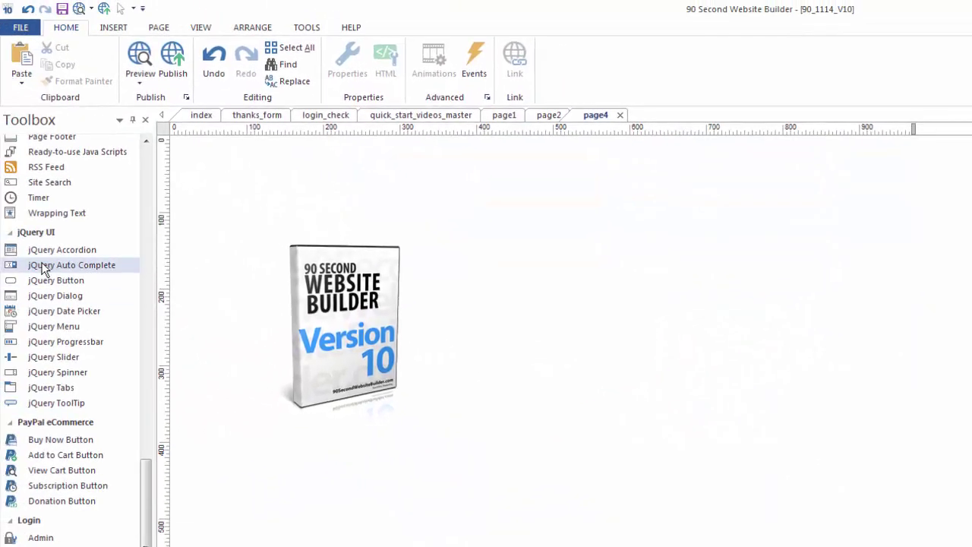
Step: Draw a jQuery Auto Complete field about 245 by 40 px to the right of the product box image
left_click(42, 270)
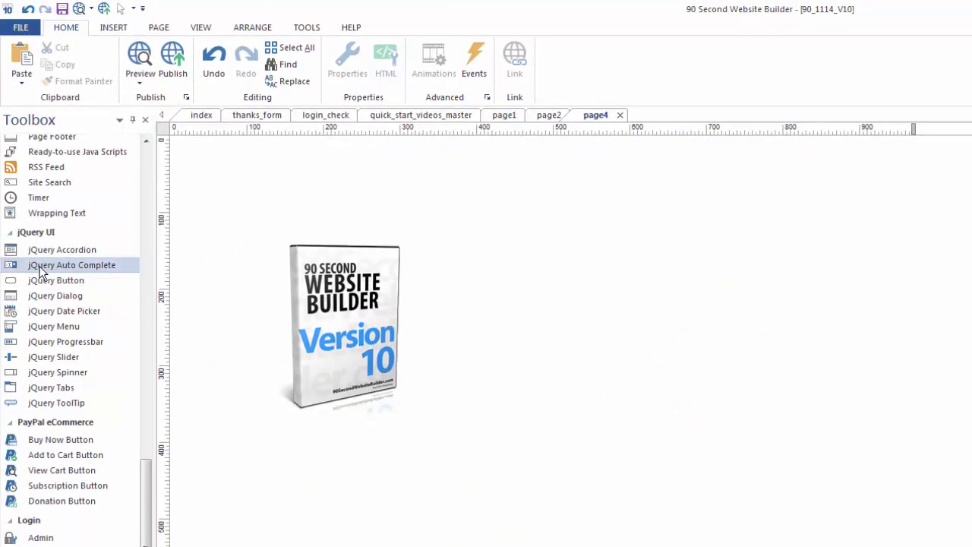
mouse_move(492, 234)
left_mouse_down()
mouse_move(704, 260)
mouse_move(681, 259)
left_mouse_up()
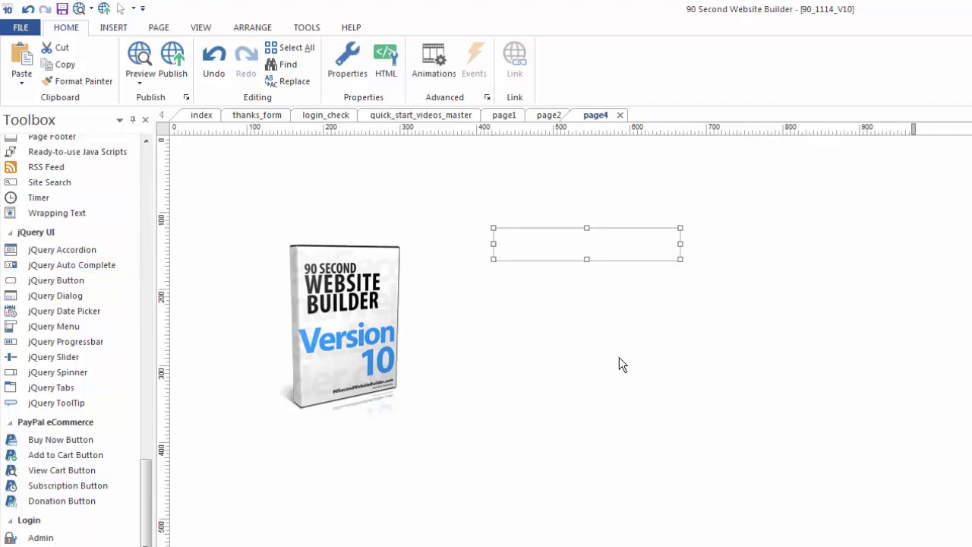
Step: Add Apple, Banana and Carrot to the jQuery Auto Complete field's local data list and apply the properties
double_click(559, 249)
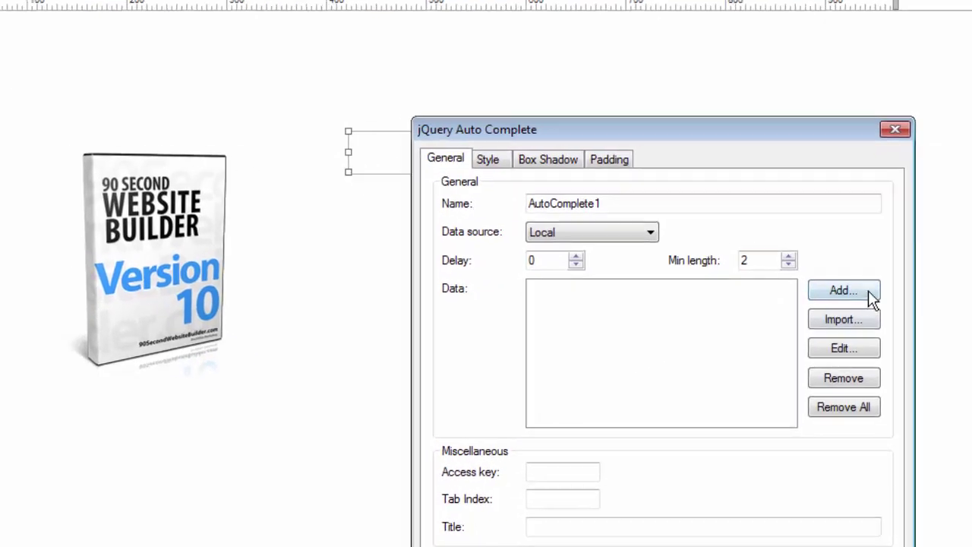
left_click(868, 290)
type("Apple")
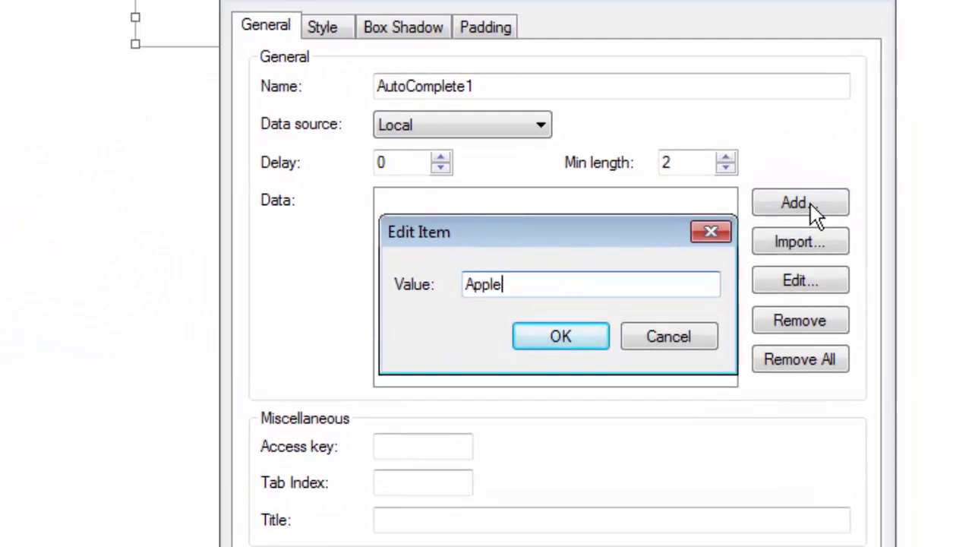
left_click(577, 339)
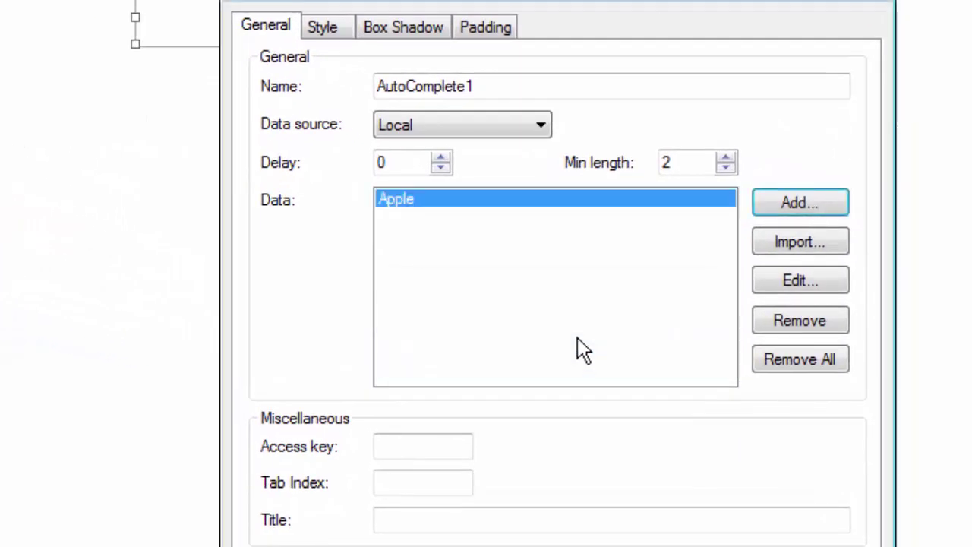
left_click(826, 201)
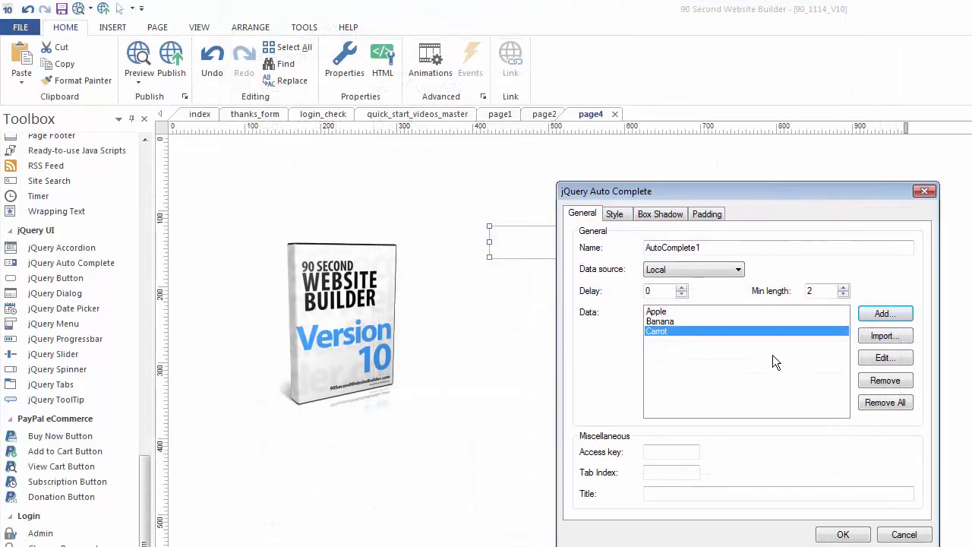
left_click(849, 535)
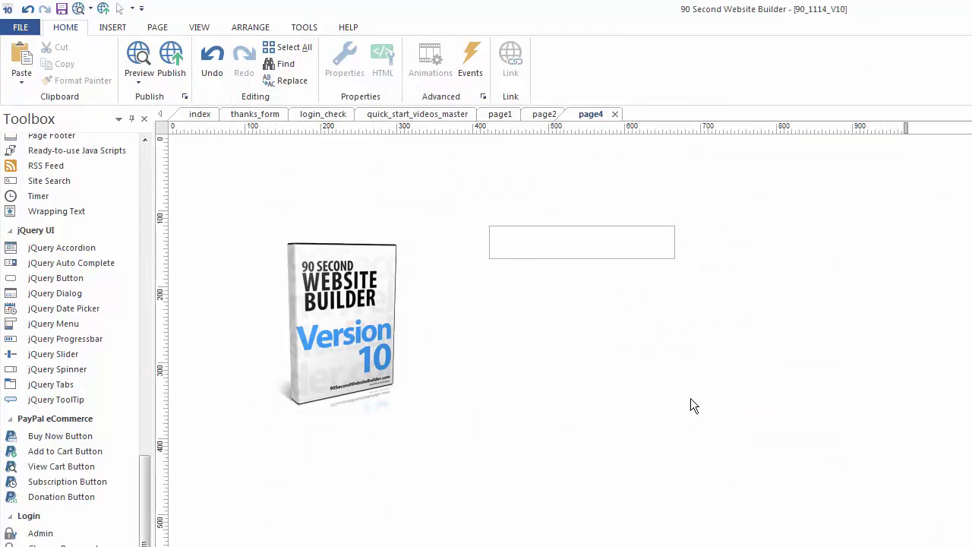
Step: Preview page4 and test the Auto Complete field's suggestions by entering "a" and "ba"
left_click(578, 241)
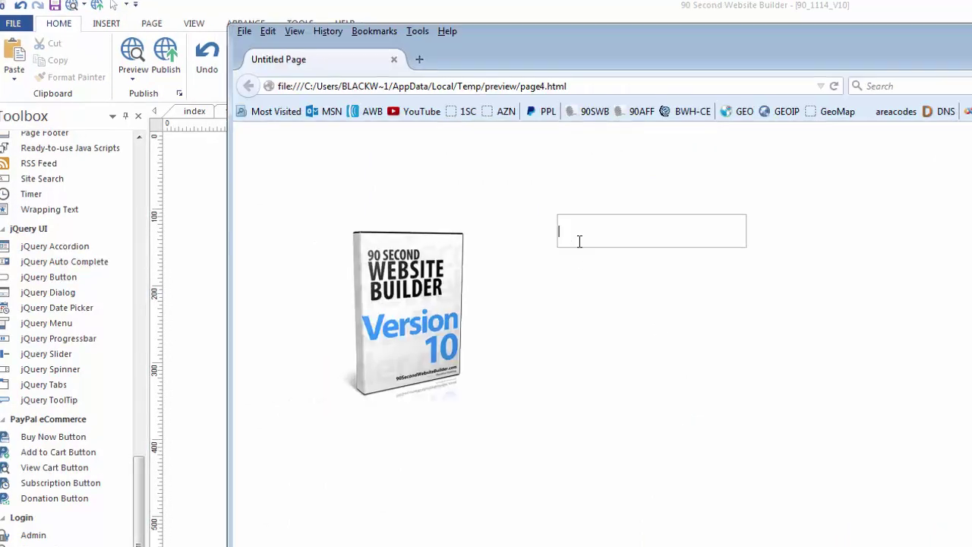
type("a")
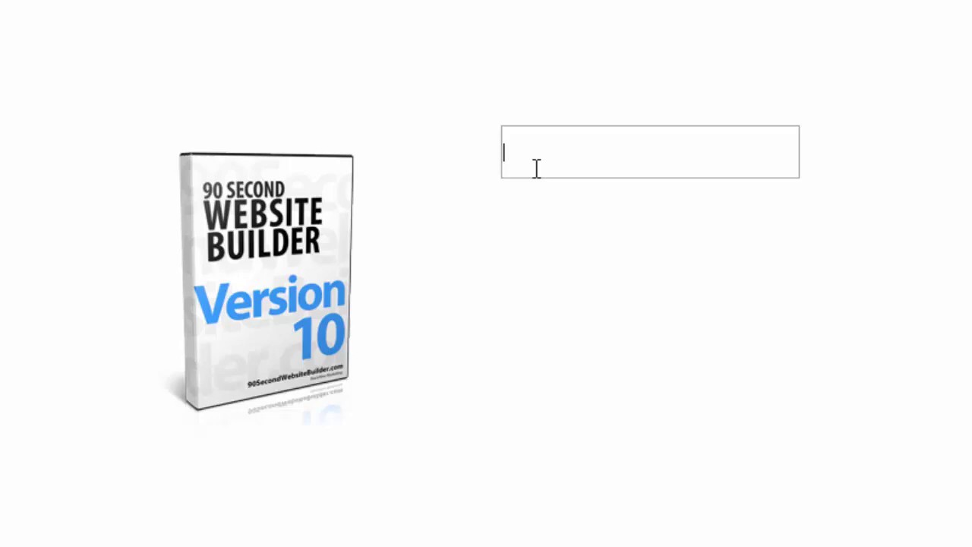
type("ba")
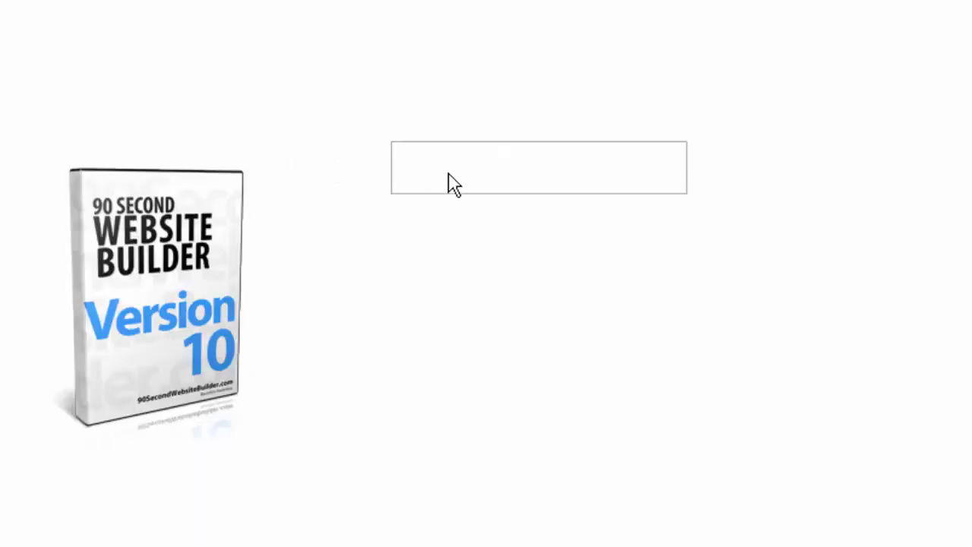
Step: Import the predefined Month values into the Auto Complete field's data list
double_click(451, 173)
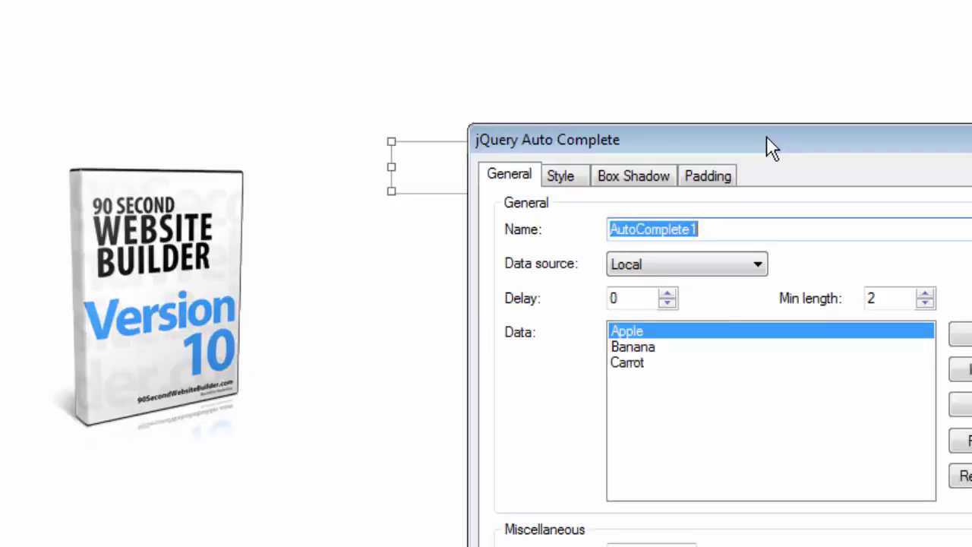
left_click_drag(766, 137, 744, 100)
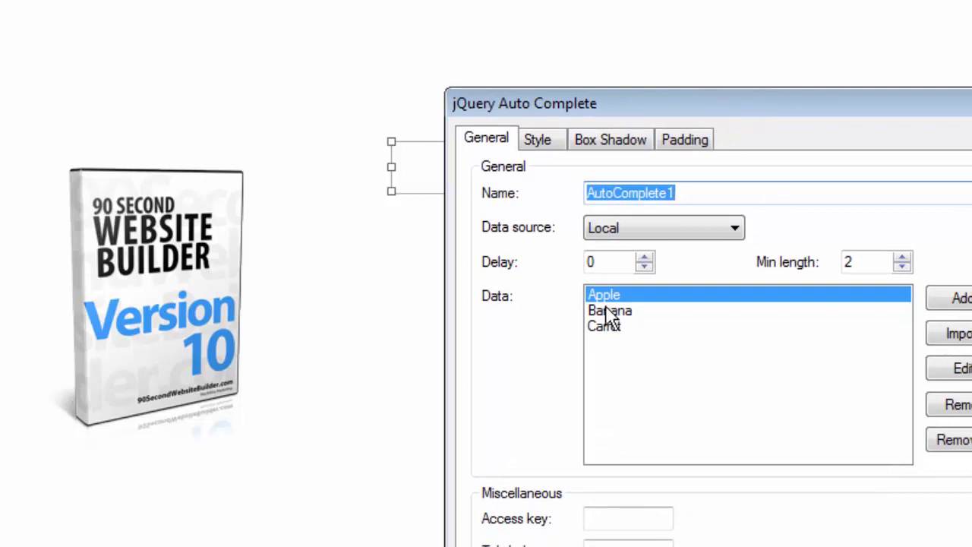
double_click(854, 260)
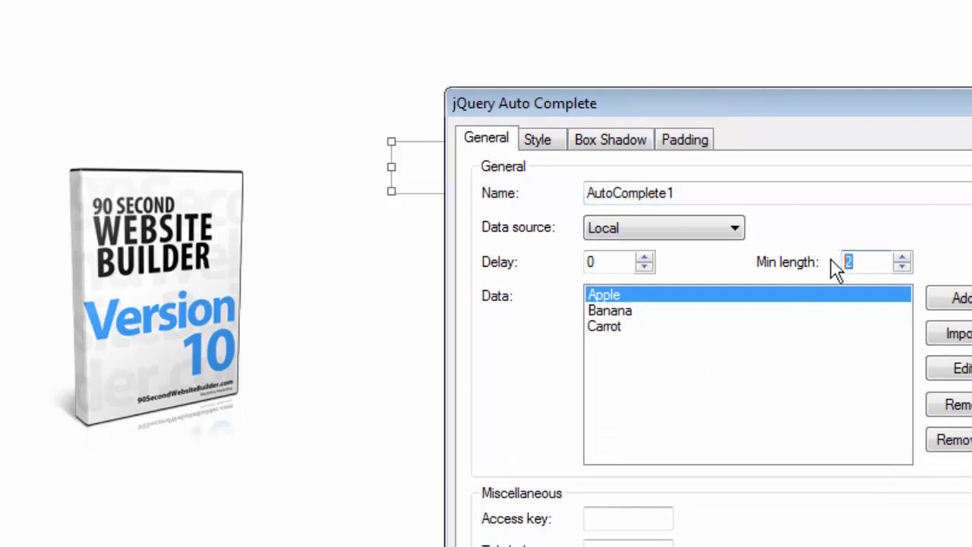
left_click(861, 262)
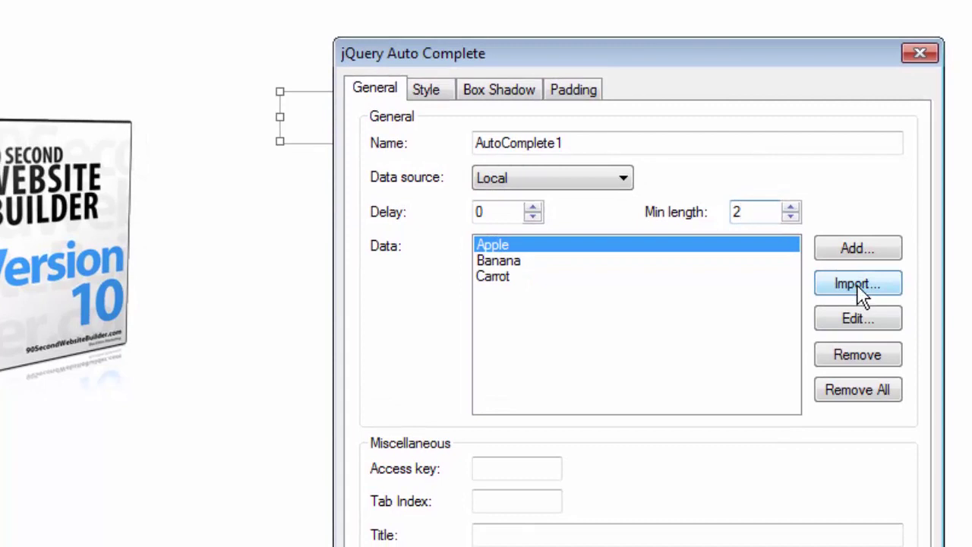
left_click(859, 289)
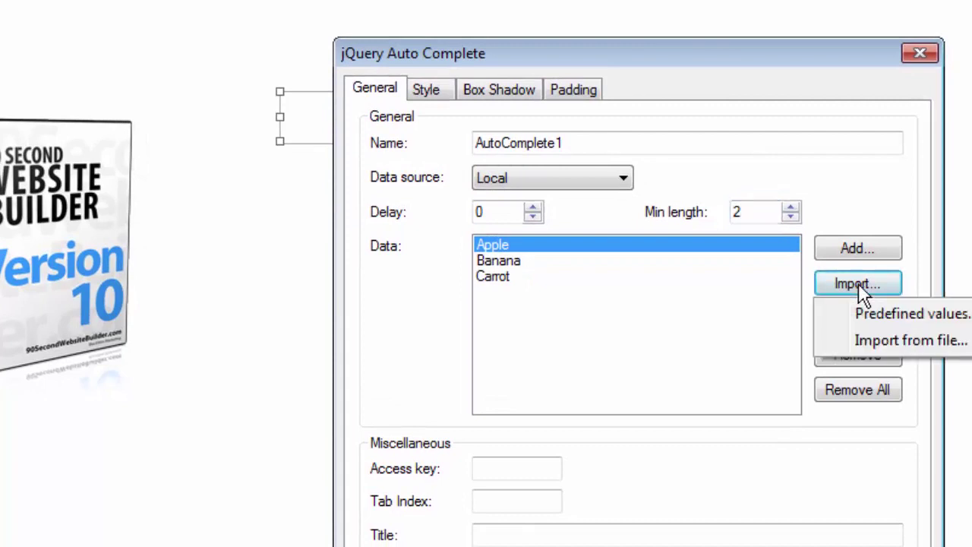
left_click(892, 315)
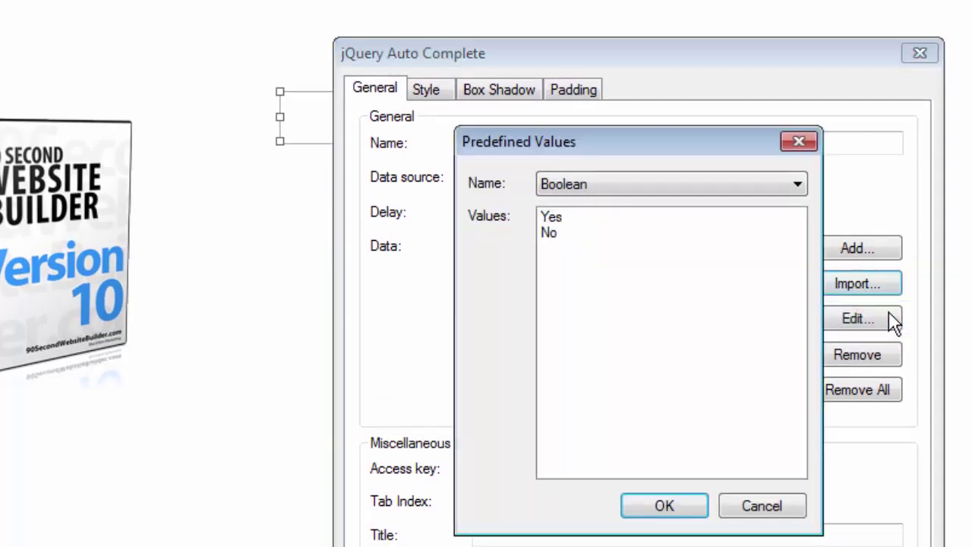
left_click(586, 183)
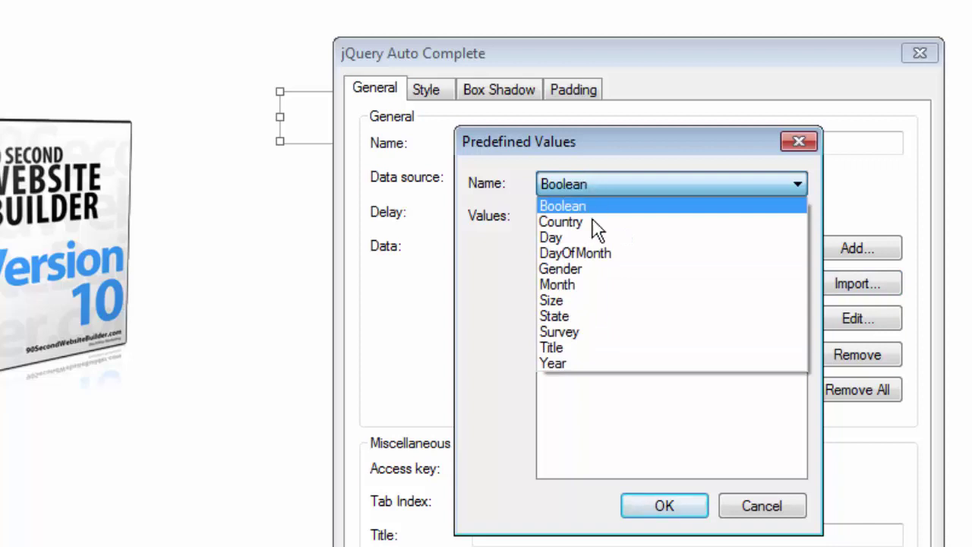
left_click(581, 285)
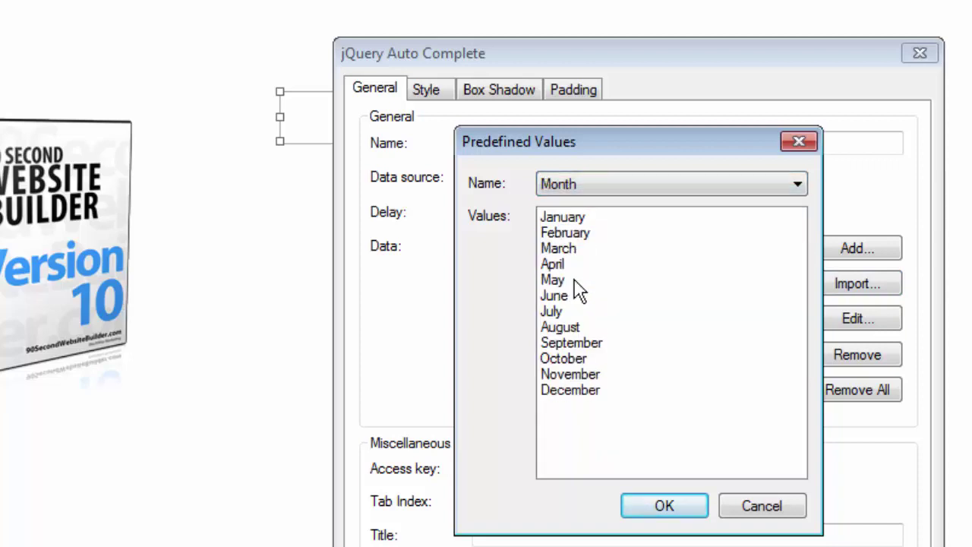
left_click(659, 506)
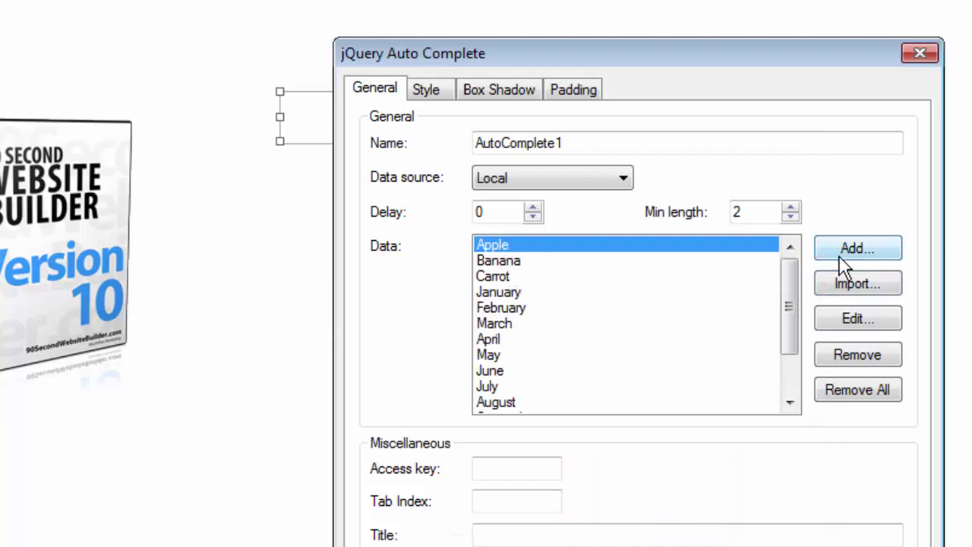
Step: Remove Apple, Banana and Carrot from the Auto Complete data list
left_click(849, 357)
left_click(849, 357)
left_click(850, 357)
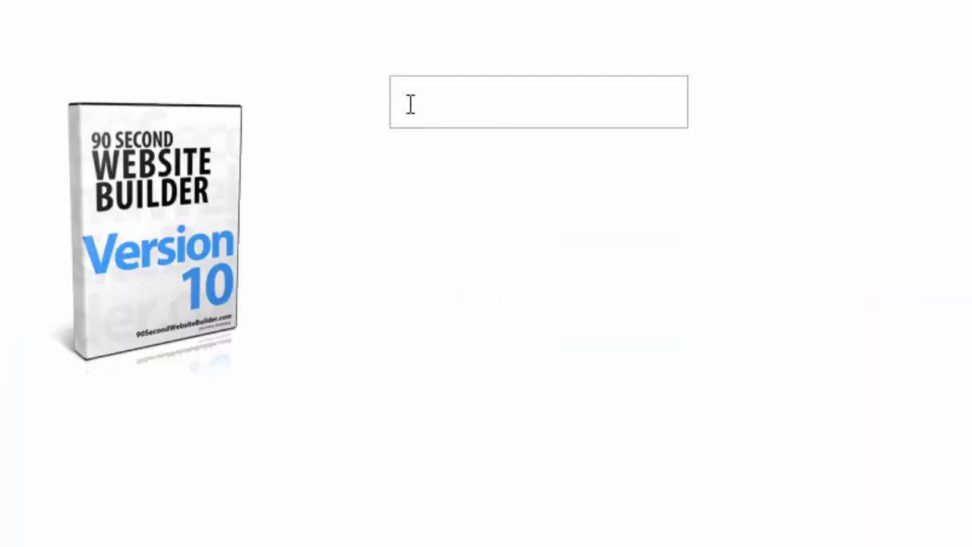
Step: Test the field in the page4 preview by entering "ma" and choosing the March suggestion
type("ma")
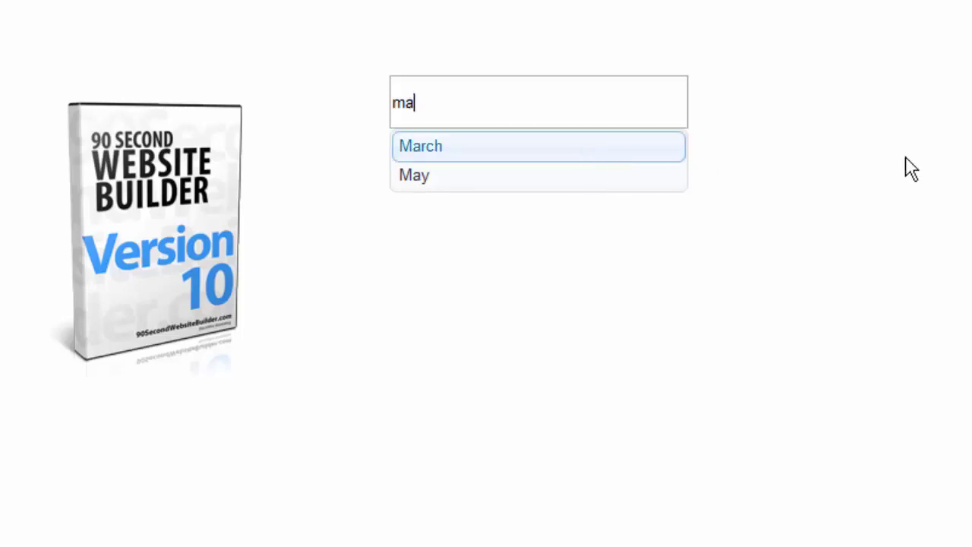
left_click(447, 152)
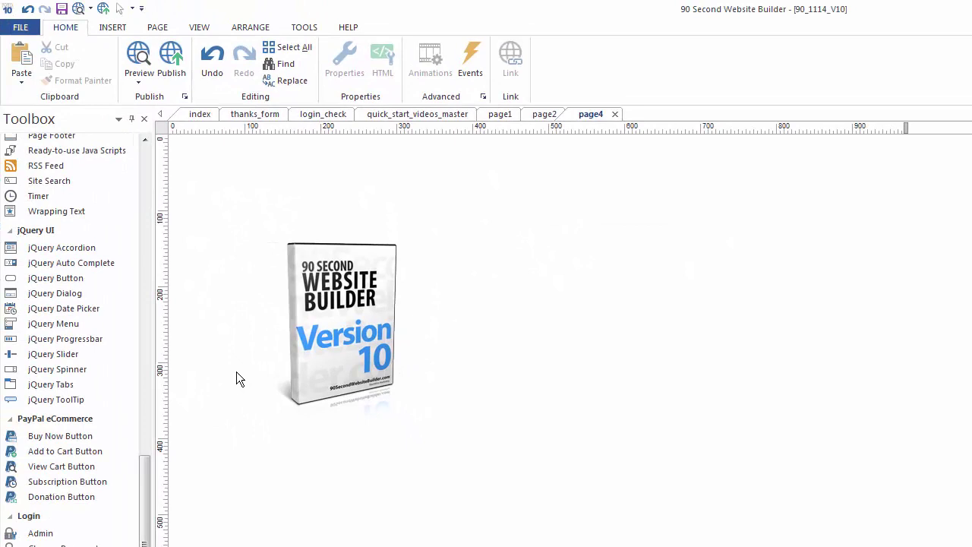
Step: Draw a jQuery Button about 200 by 75 px to the right of the product box image and open its properties
left_click(48, 279)
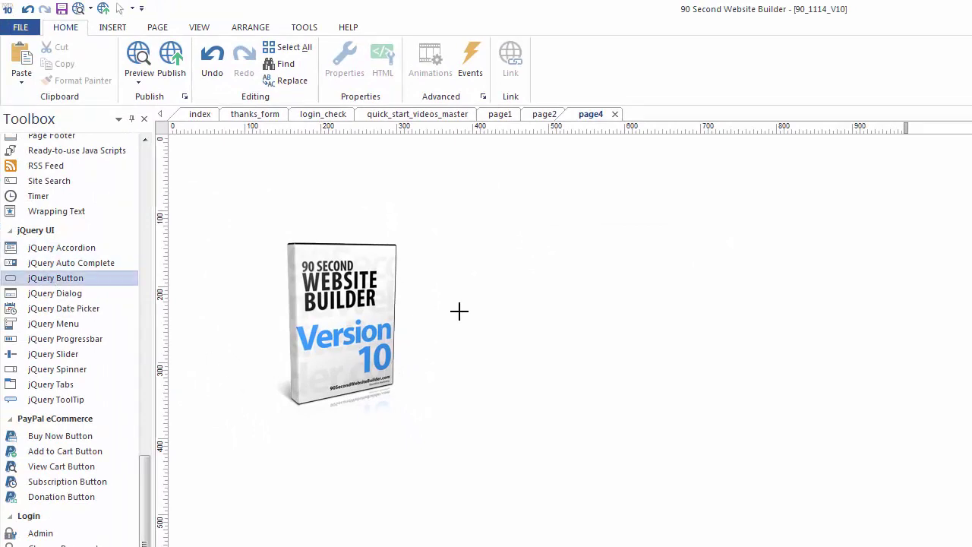
left_click_drag(450, 242, 602, 290)
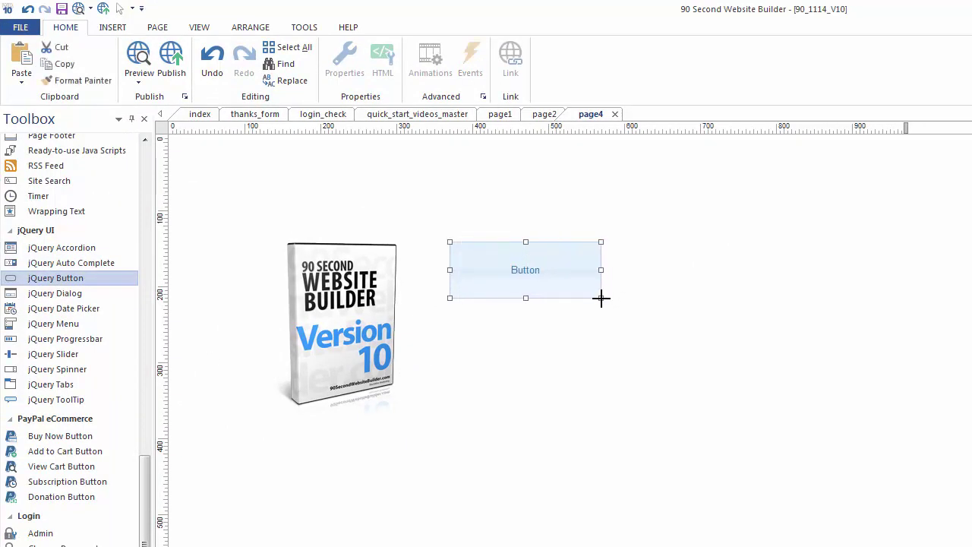
double_click(524, 261)
left_click_drag(665, 224, 673, 141)
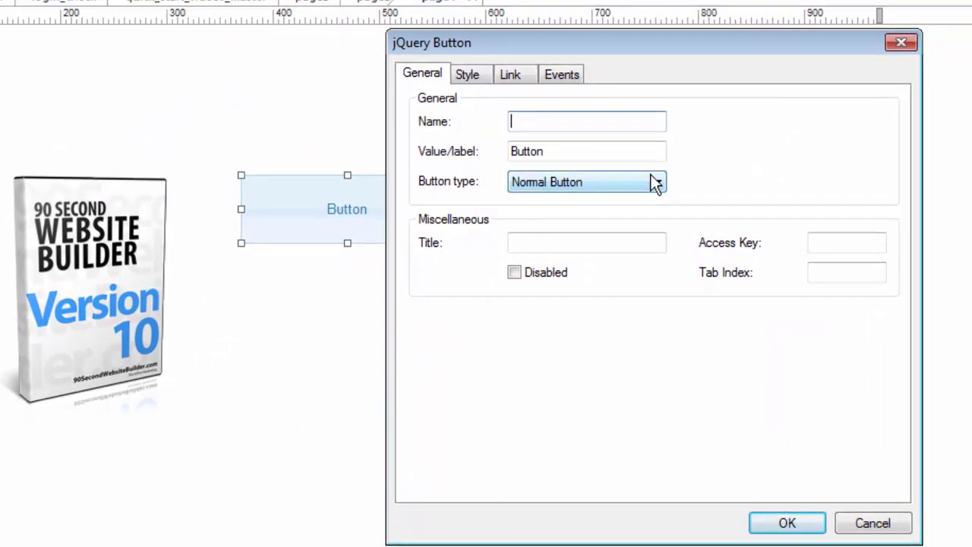
Step: Try the Submit Button type and look through the button's style and link options
left_click(655, 184)
left_click(575, 213)
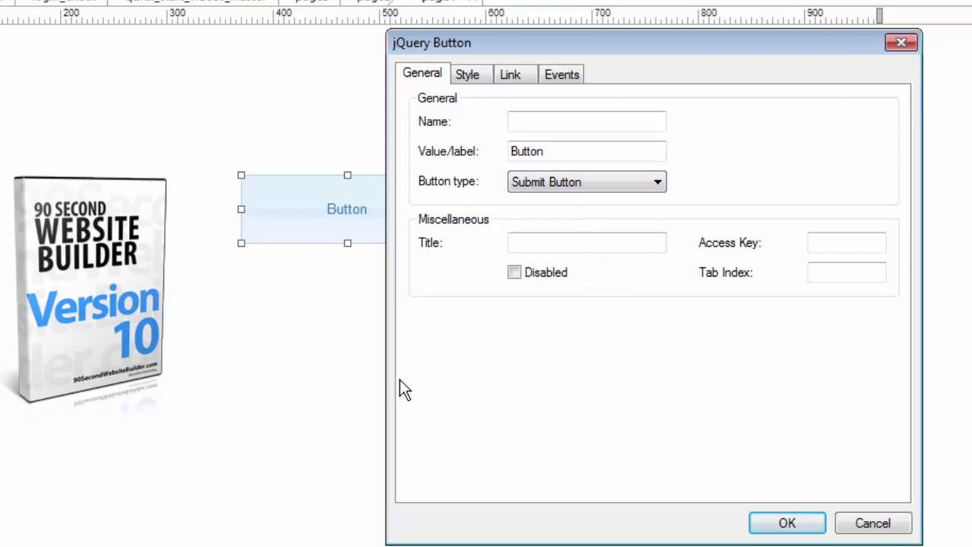
left_click(467, 76)
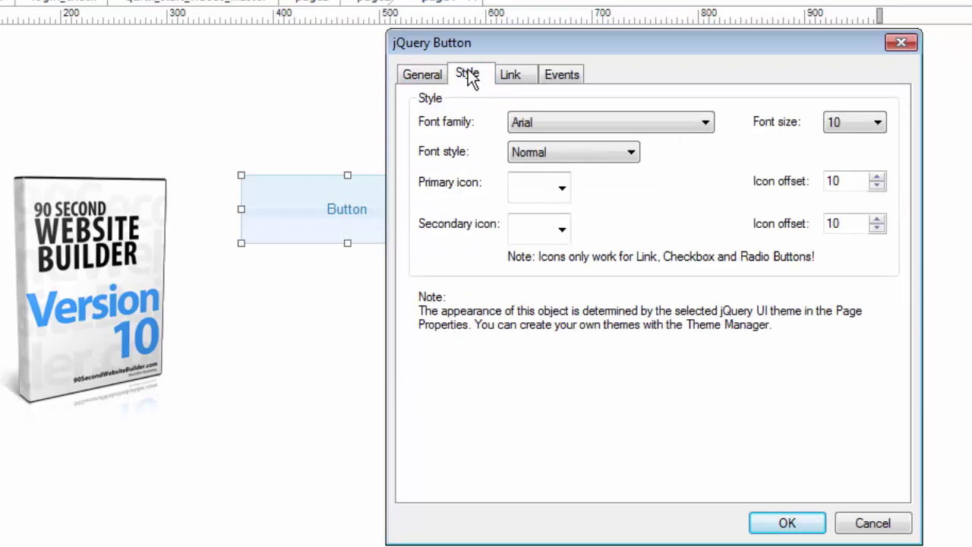
left_click(509, 79)
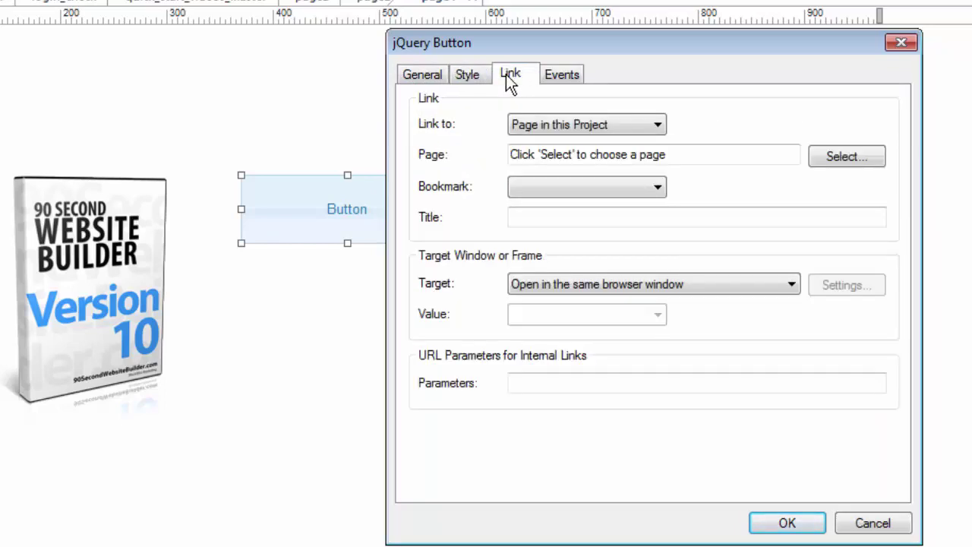
Step: Set the button type to Link Button and review its link settings
left_click(433, 79)
left_click(657, 188)
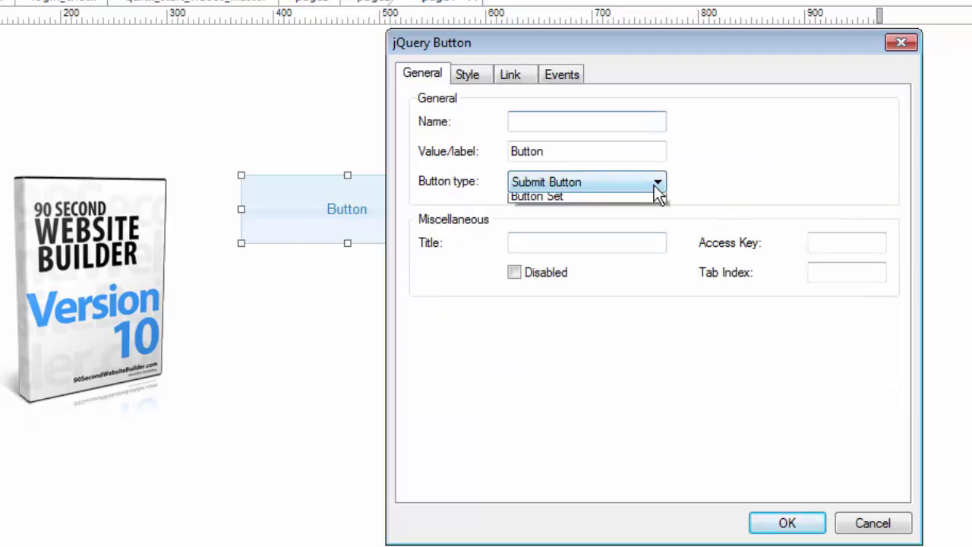
left_click(556, 243)
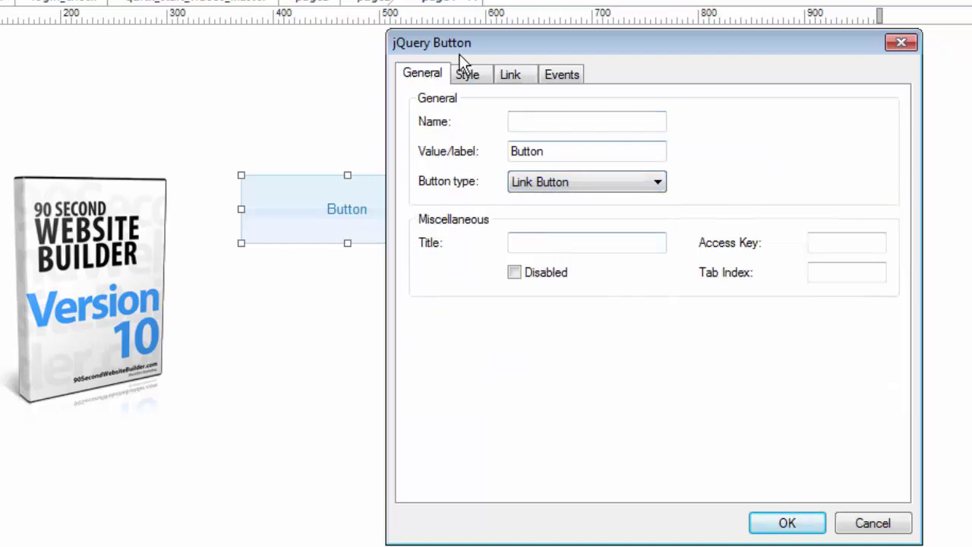
left_click(515, 75)
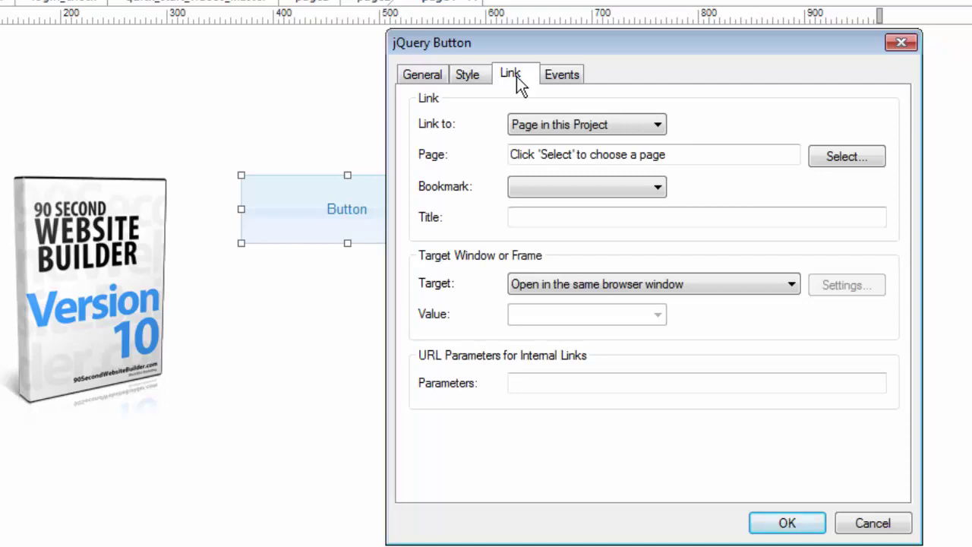
left_click(427, 76)
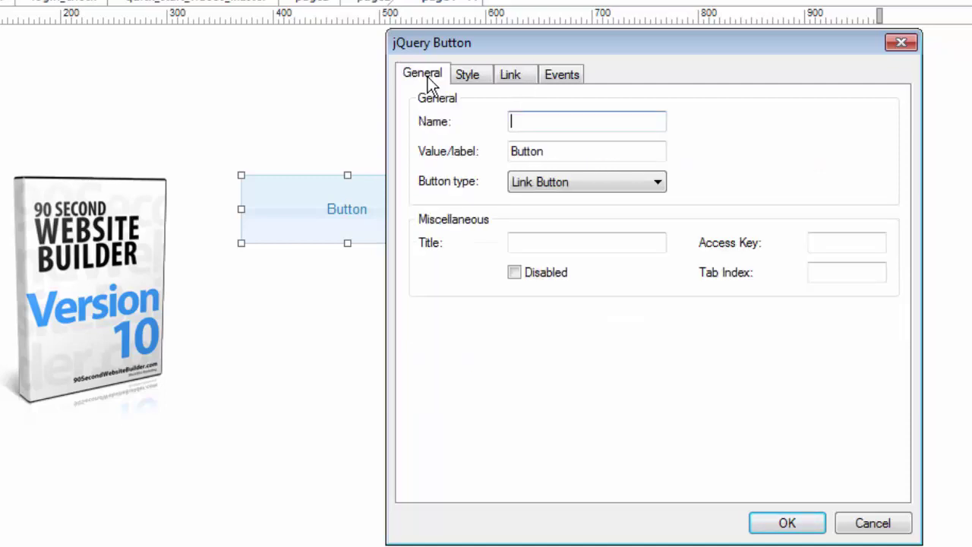
Step: Change the button's label to "Click Here" and apply the properties
left_click(541, 151)
left_click_drag(541, 152, 499, 138)
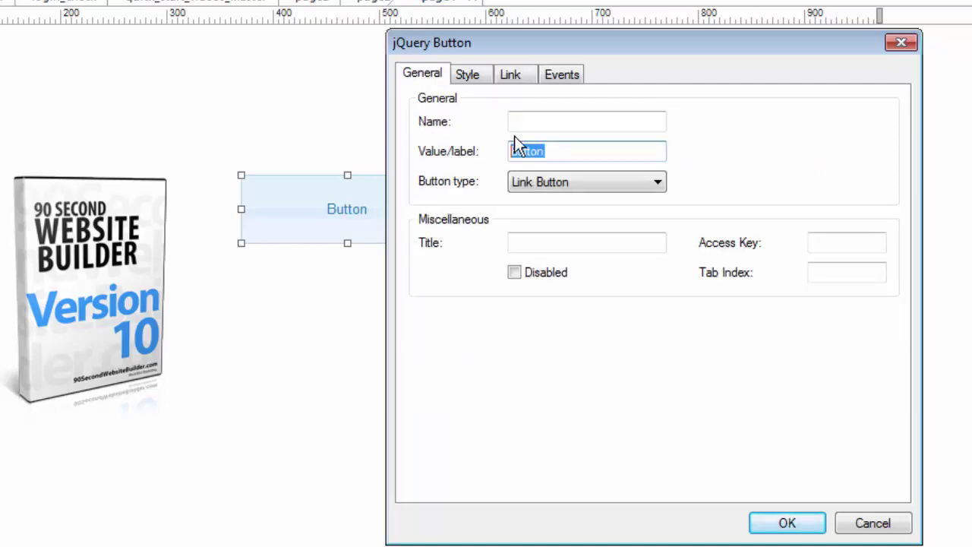
type("Click Here")
left_click(787, 523)
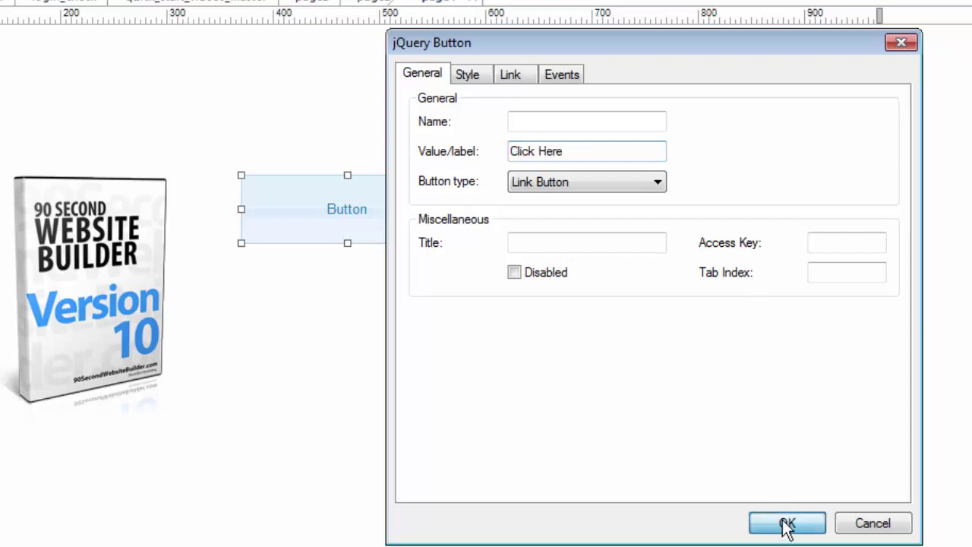
Step: Delete the Click Here button from page4
left_click(294, 332)
key("ctrl+s")
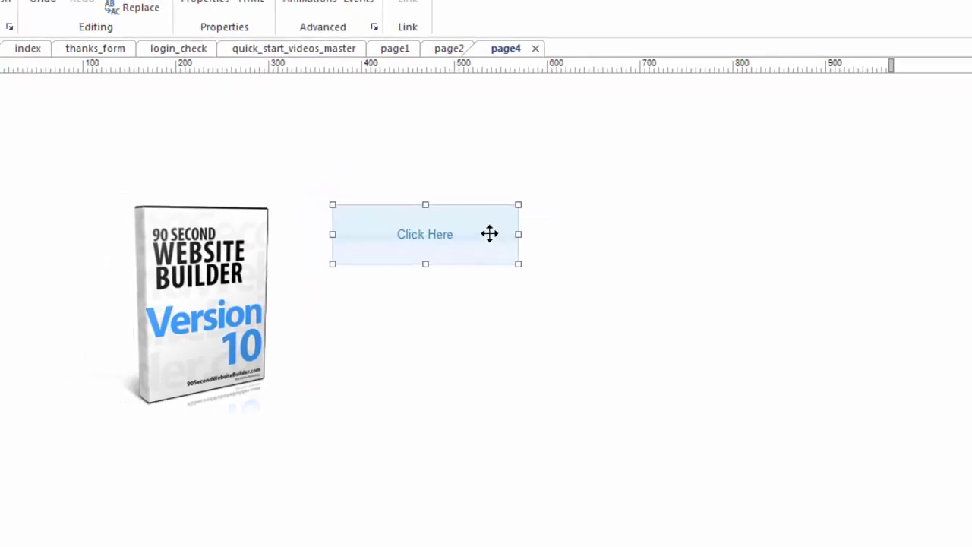
key("Delete")
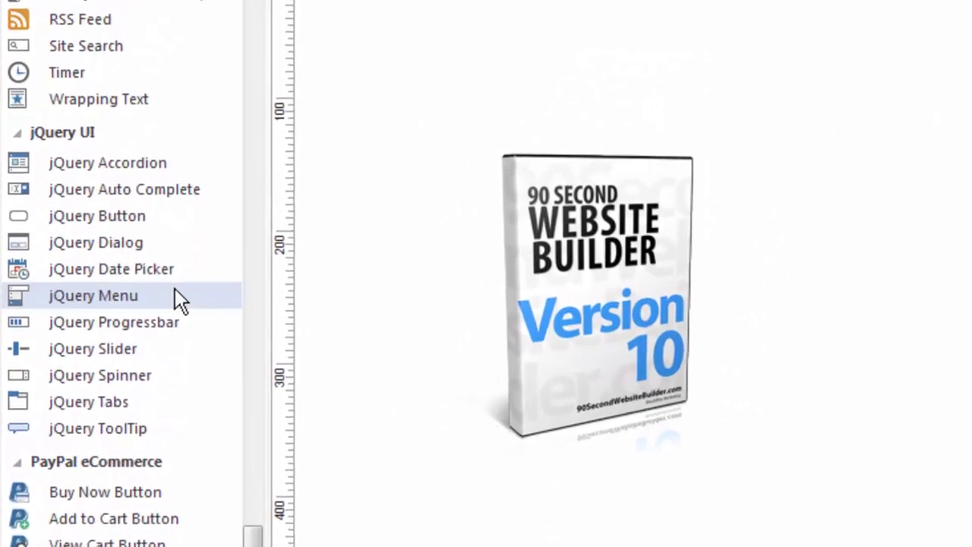
Step: Add a jQuery Dialog beside the product box image on page4 and shift it slightly up and toward the image
left_click(122, 243)
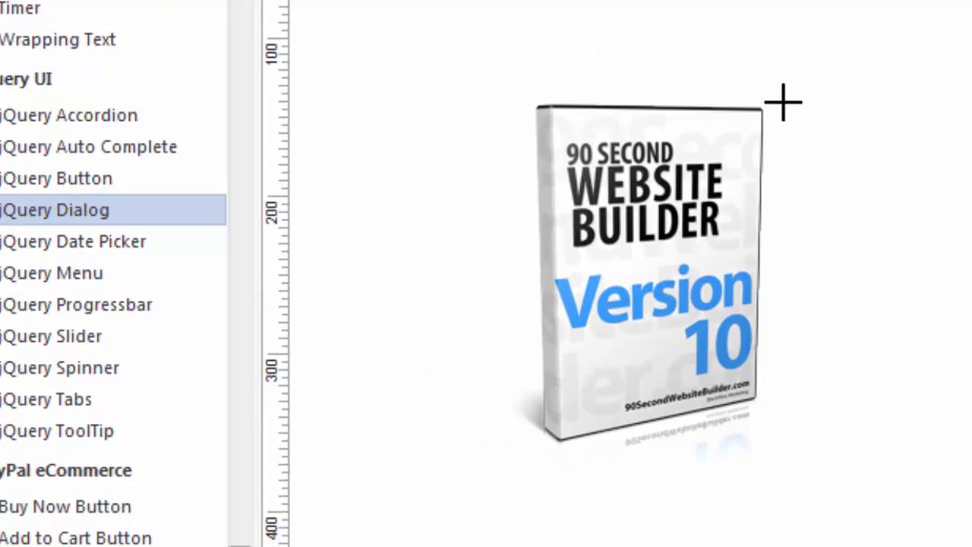
left_click(709, 91)
left_click_drag(960, 130, 759, 506)
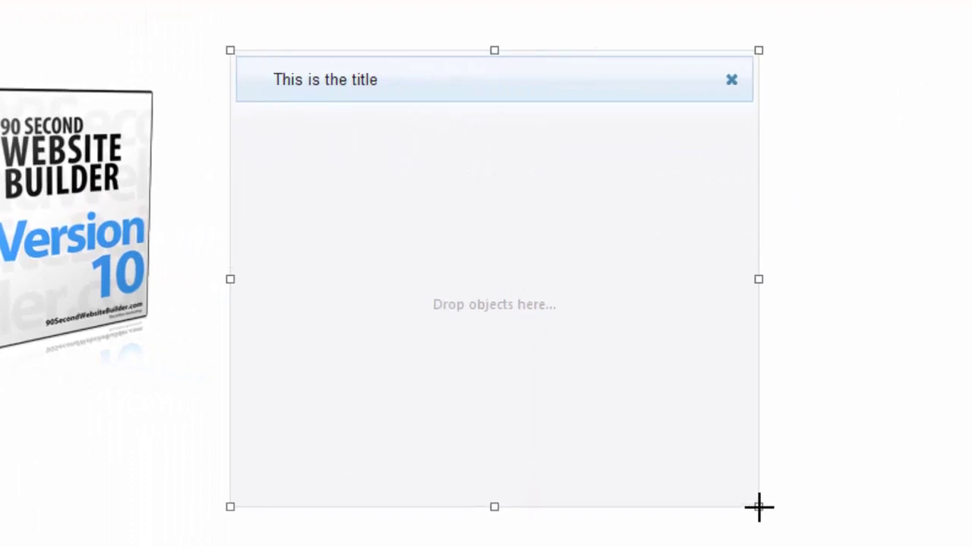
left_click_drag(599, 371, 569, 338)
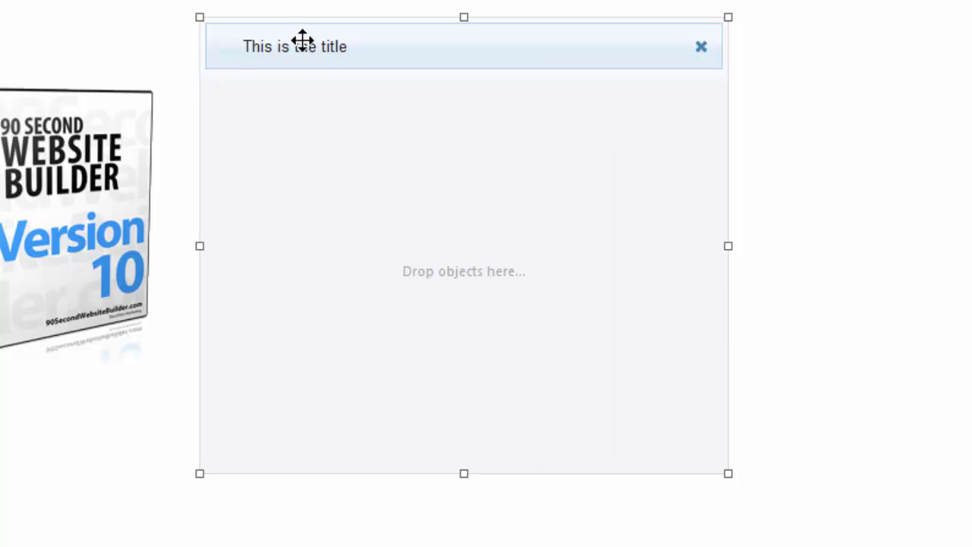
Step: Place the product box image inside the dialog and enlarge the dialog to about 570 by 395 px
left_click_drag(102, 203, 410, 224)
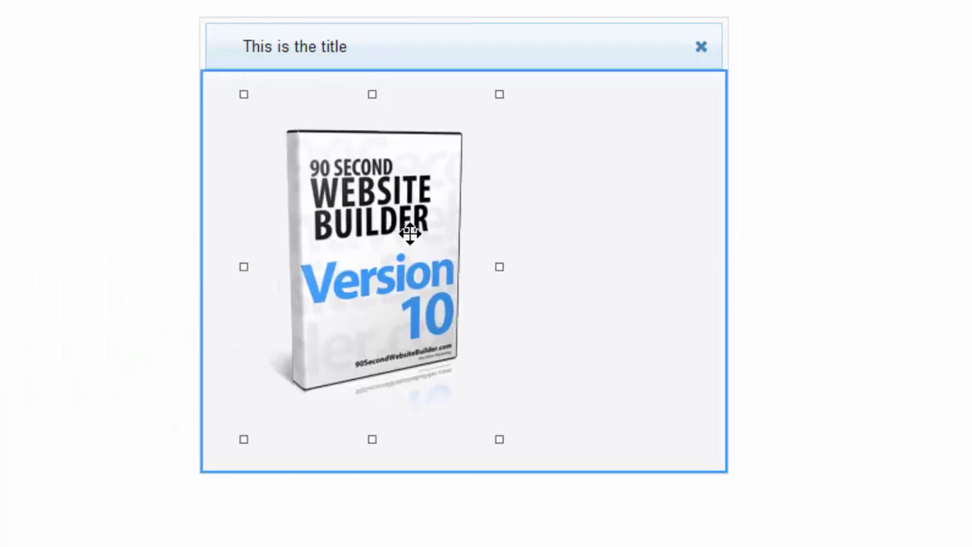
left_click(726, 407)
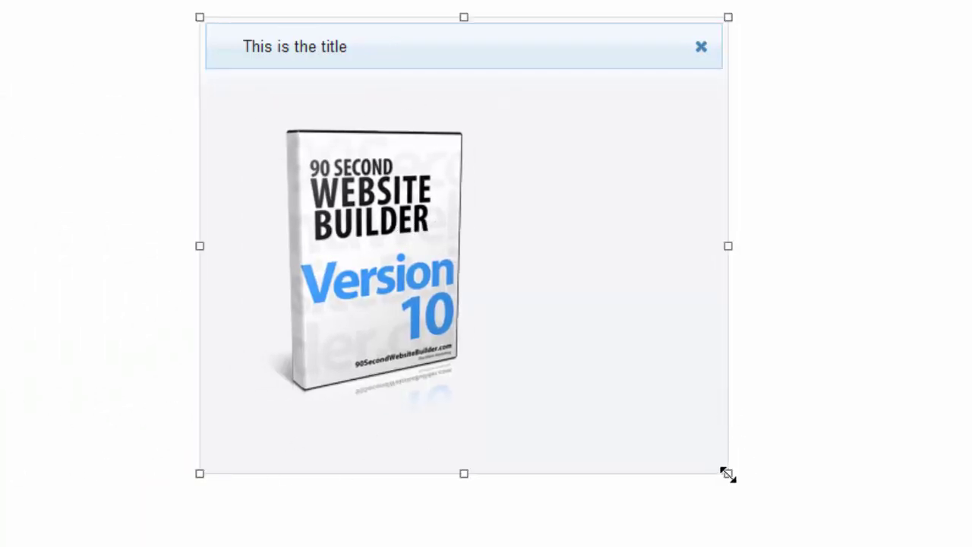
left_click_drag(727, 473, 895, 499)
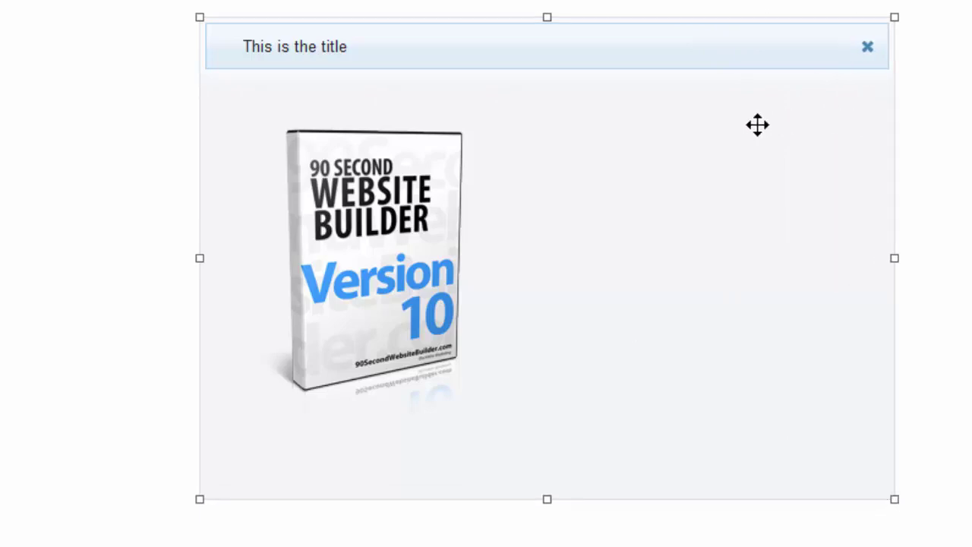
left_click_drag(757, 124, 727, 122)
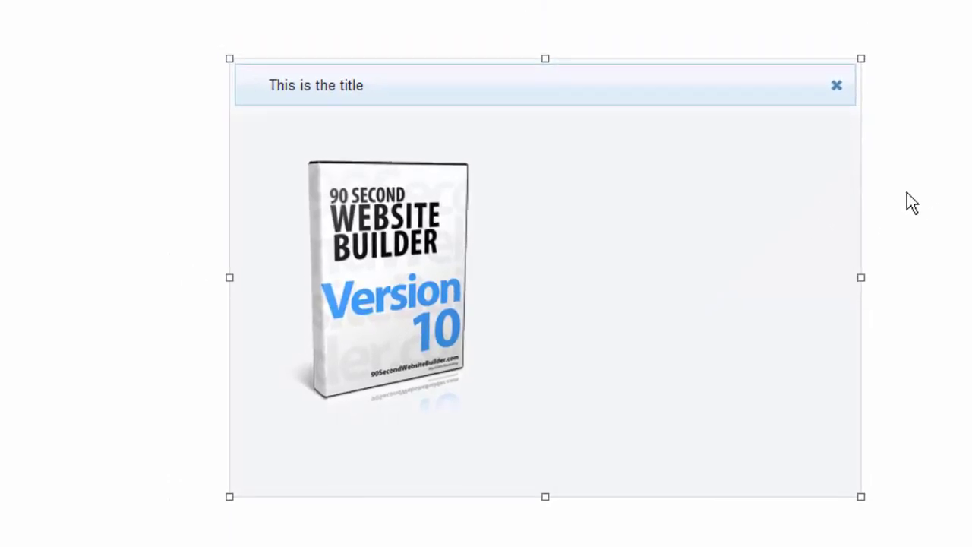
Step: Preview page4 in the browser, dismiss the dialog there and return to the editor
key("F5")
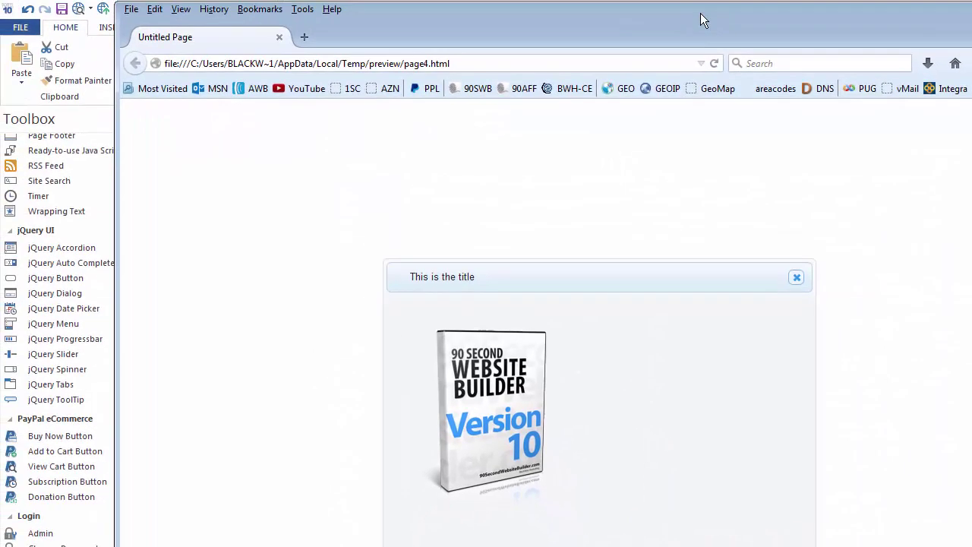
left_click(795, 277)
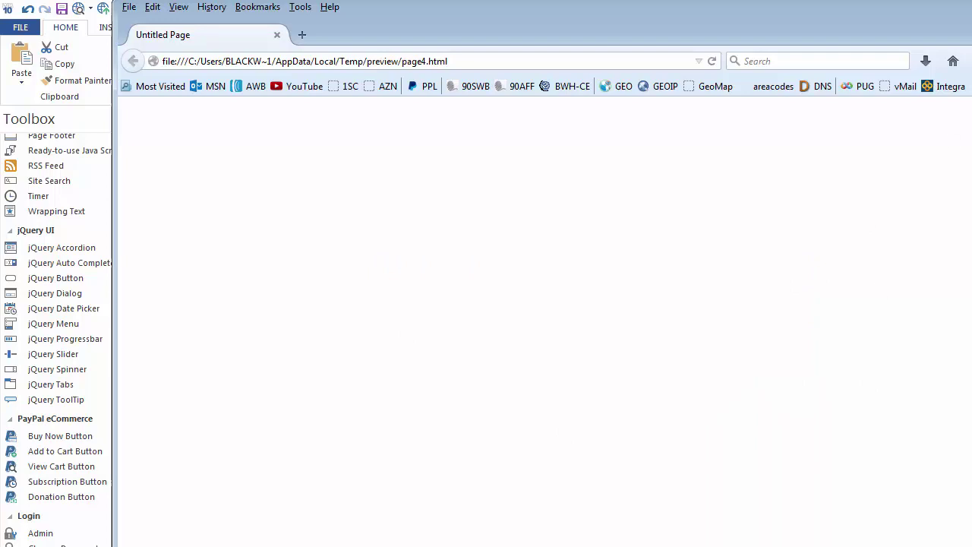
key("alt+F4")
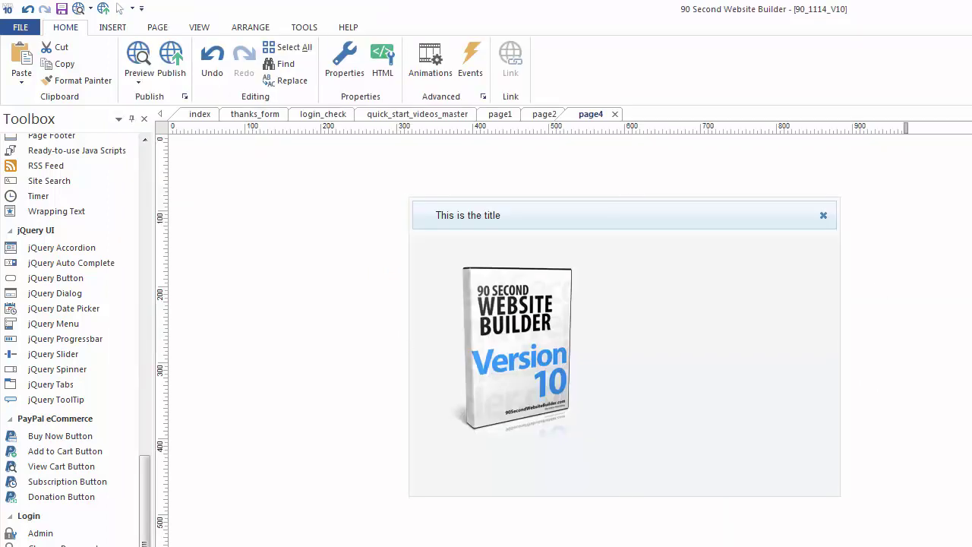
Step: Turn on the Modal option in the jQuery Dialog's properties and apply it
left_click(823, 342)
double_click(689, 330)
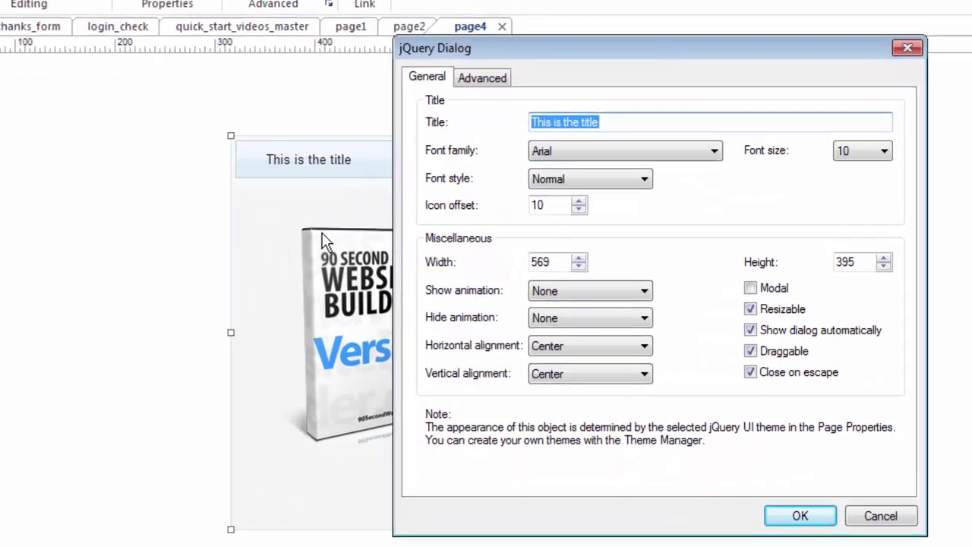
left_click(748, 288)
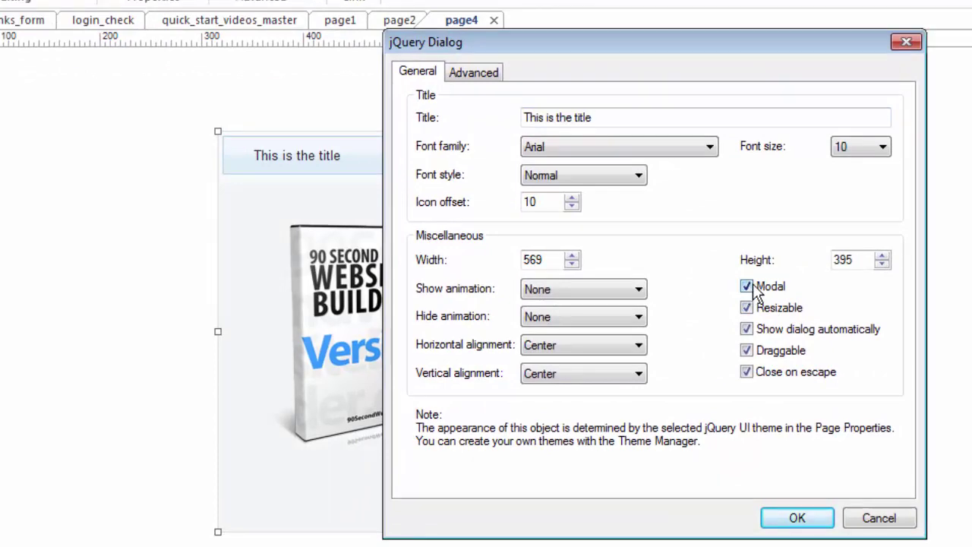
left_click(798, 518)
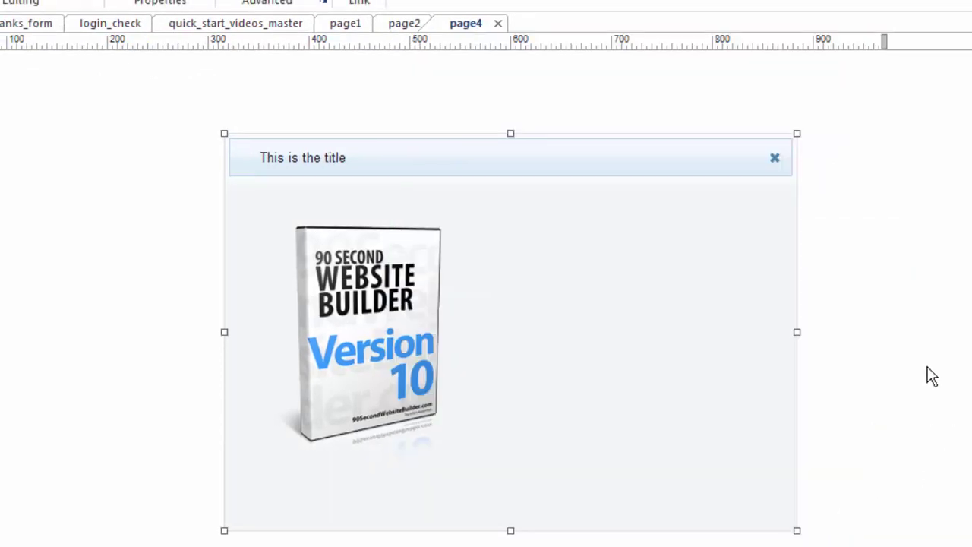
Step: Preview the modal dialog in the browser, dismiss it and close the preview
key("F5")
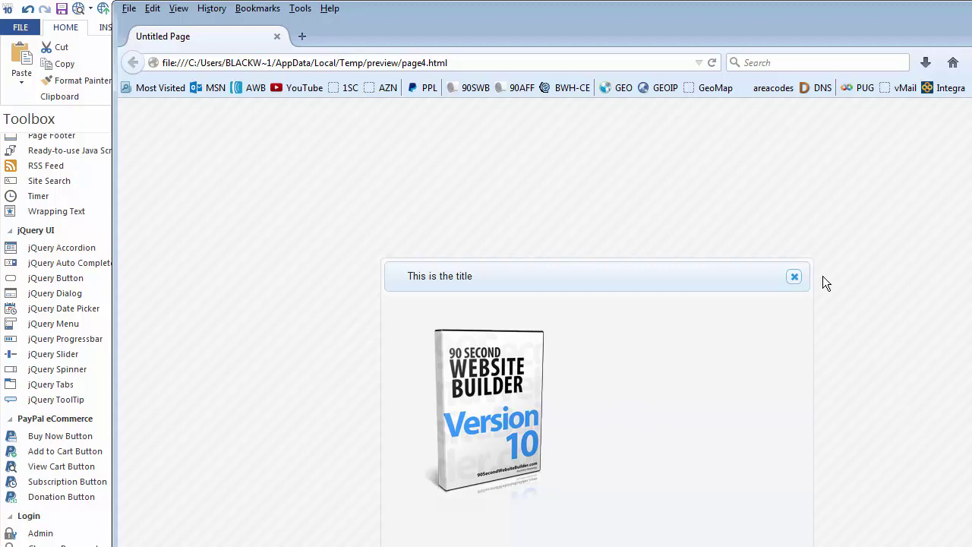
left_click(794, 276)
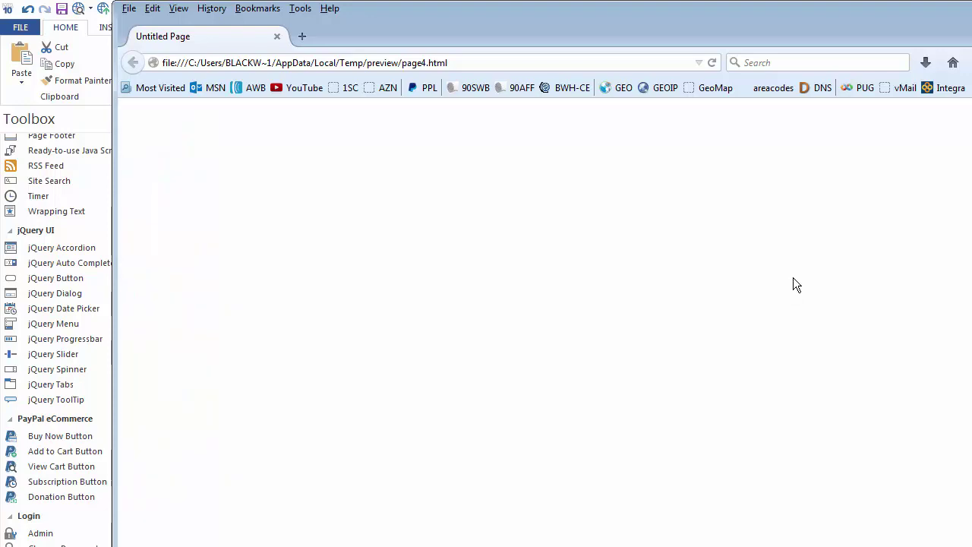
key("alt+F4")
Step: Set the jQuery Dialog's show animation to Bounce and its hide animation to Drop
left_click(719, 281)
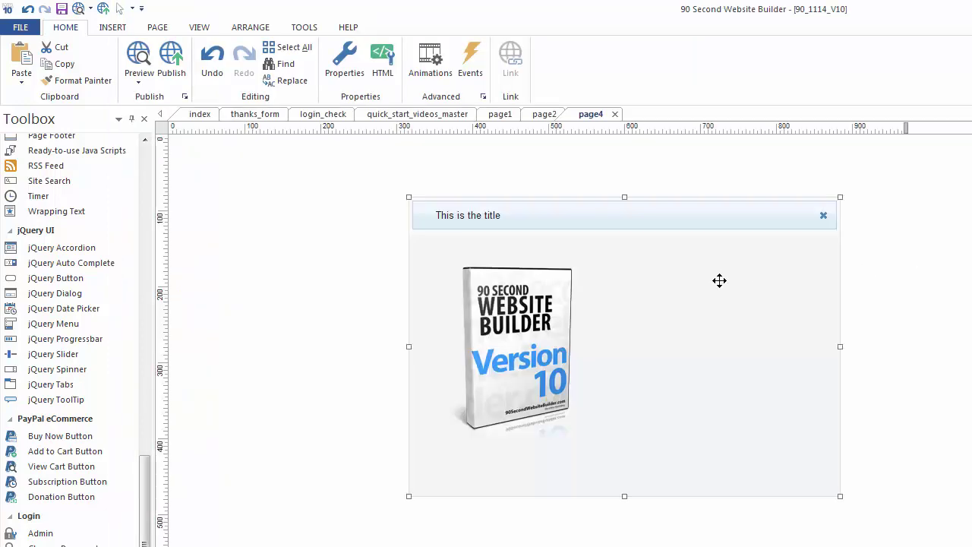
double_click(676, 291)
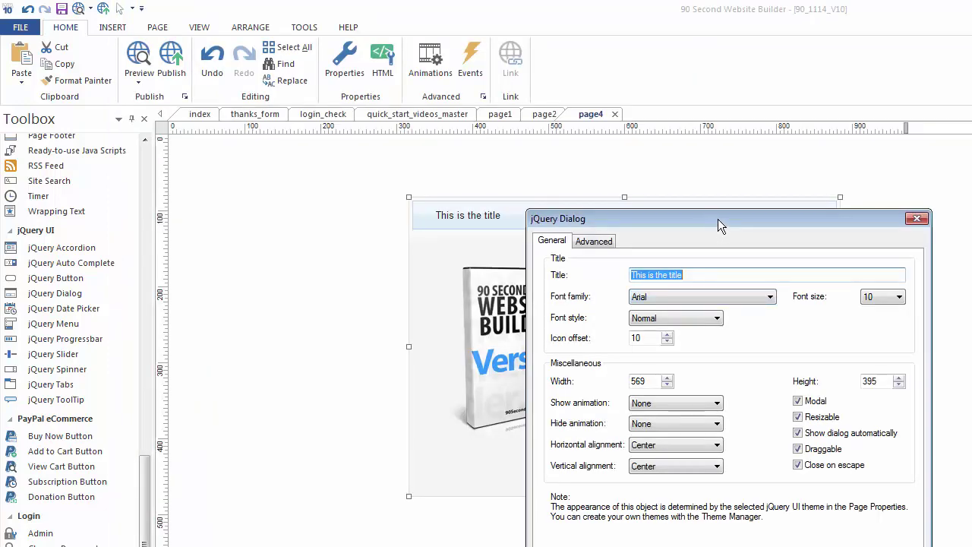
left_click_drag(718, 219, 782, 133)
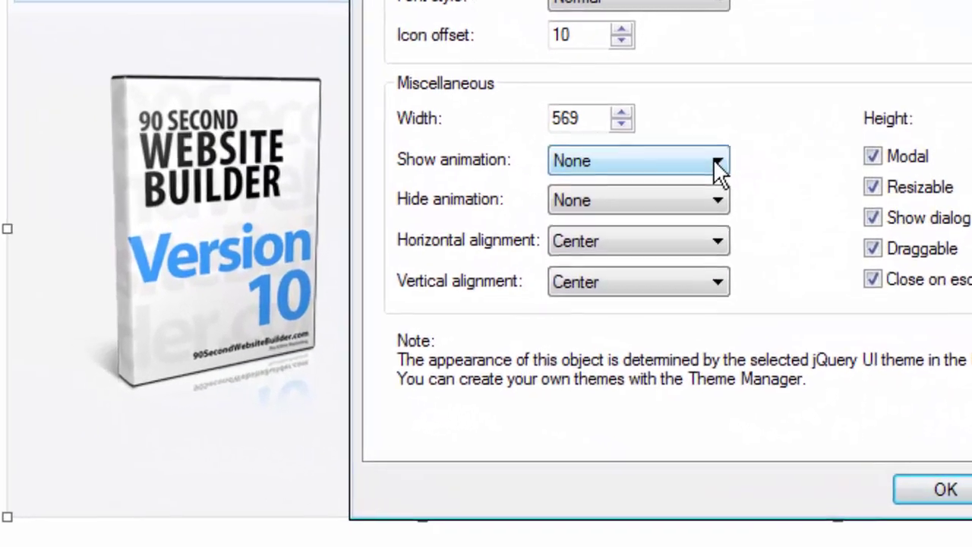
left_click(715, 161)
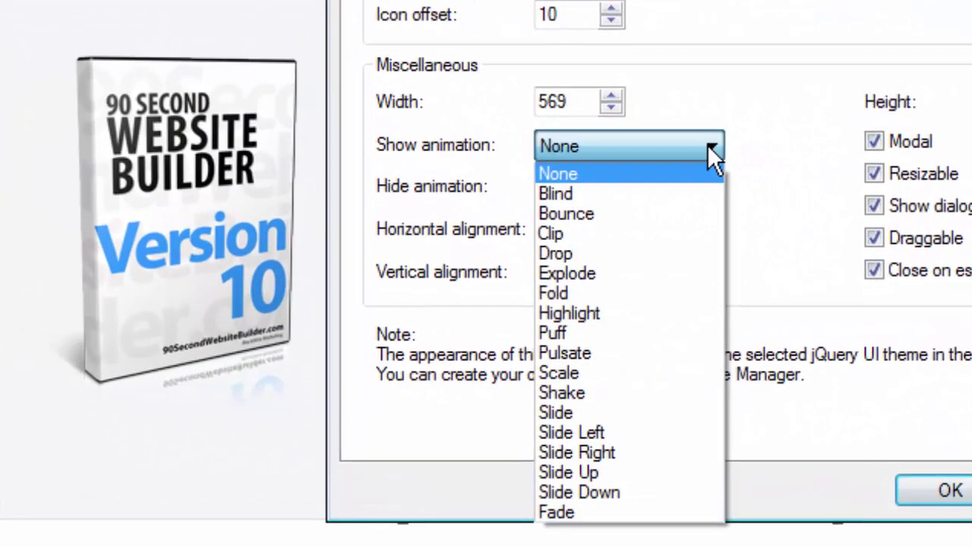
left_click(606, 215)
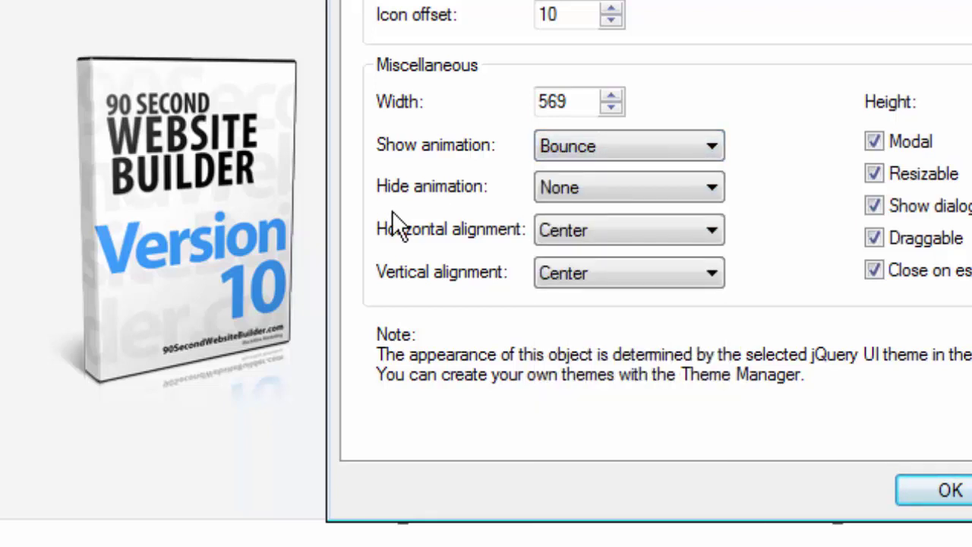
left_click(713, 189)
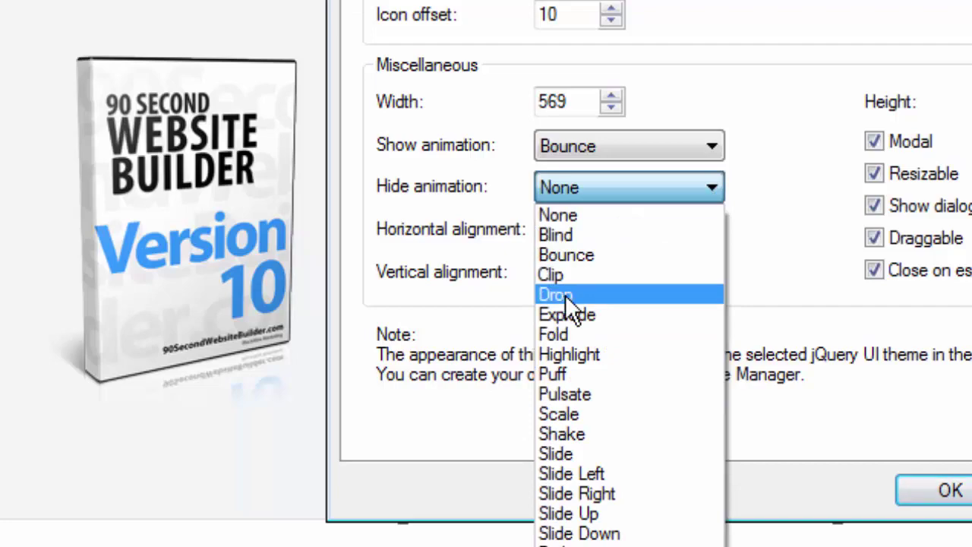
left_click(563, 295)
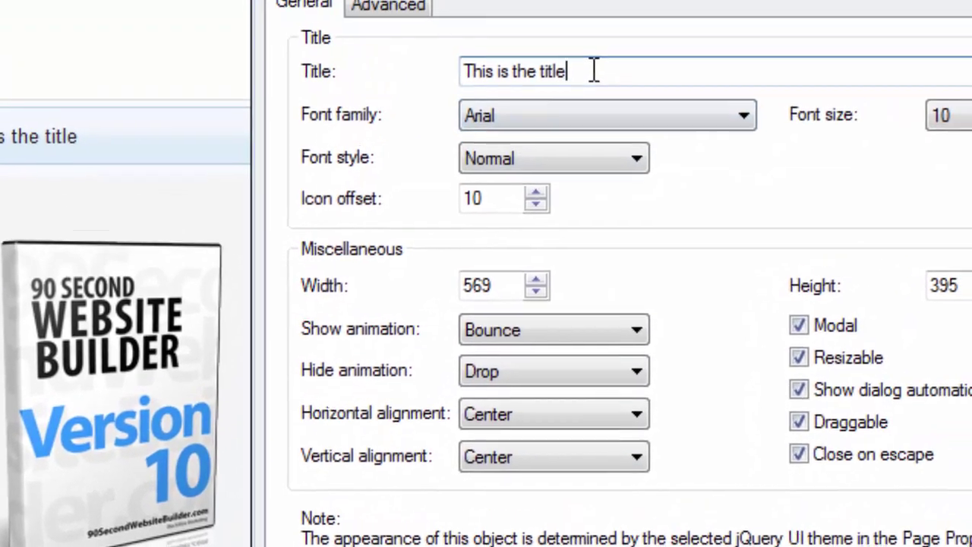
Step: Change the dialog's title to "My Web Page" and apply the properties
left_click_drag(593, 69, 432, 96)
type("My Web Page")
key("Return")
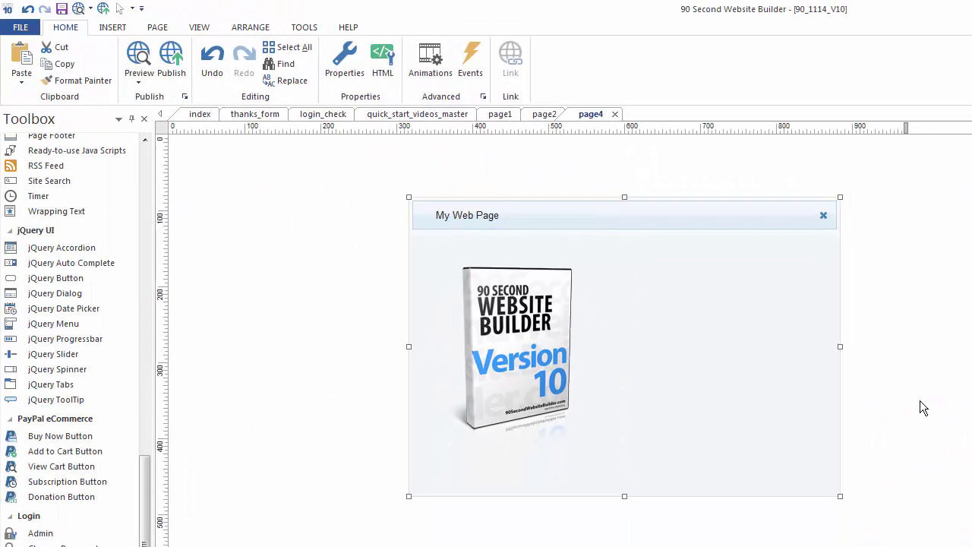
Step: Preview the dialog's Bounce and Drop animations in the browser, dismissing the dialog and closing the preview
key("F5")
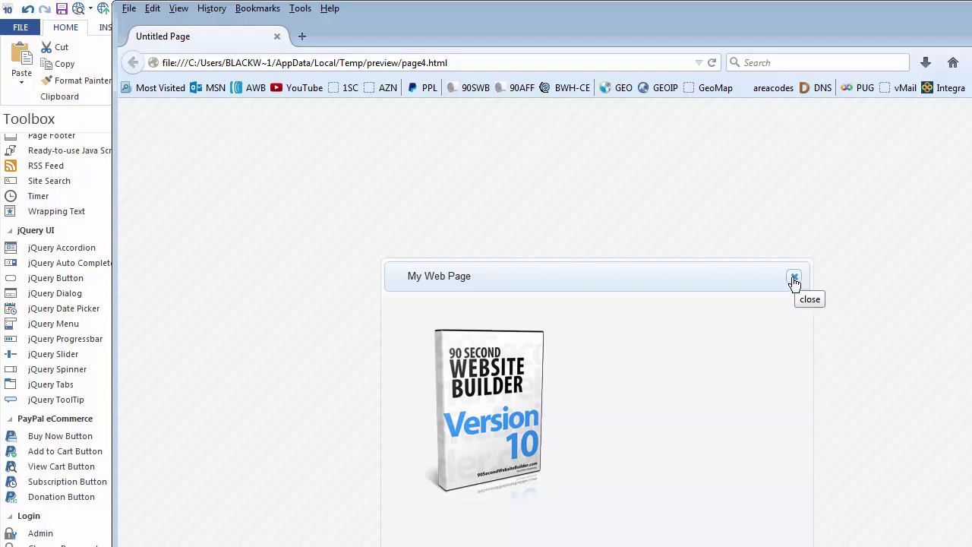
left_click(794, 280)
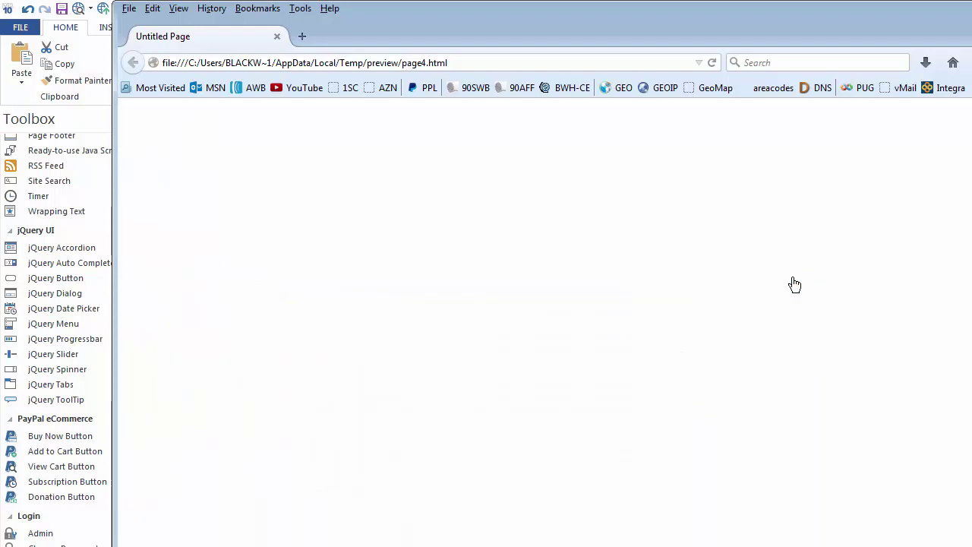
key("alt+F4")
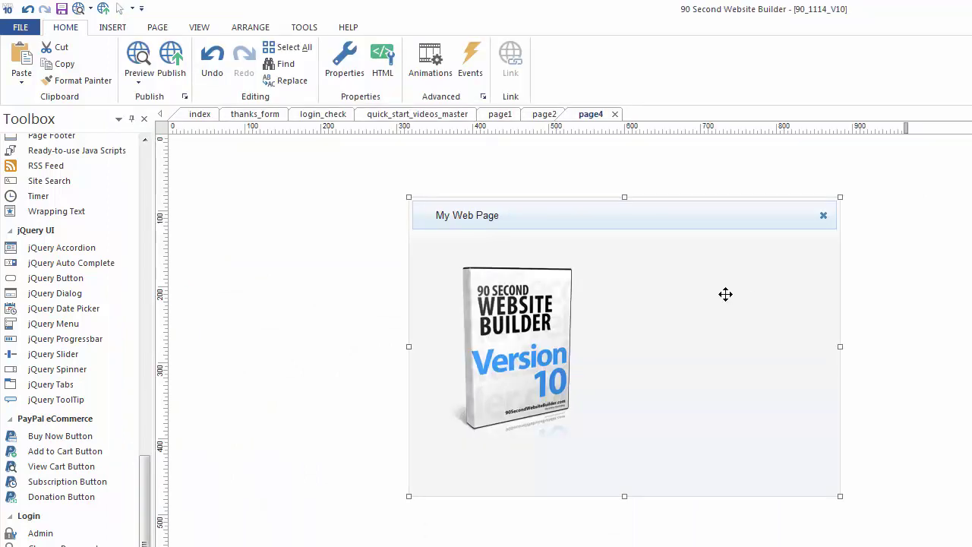
Step: Move the product box image out of the dialog to the page area beside it, and delete the dialog
left_click(563, 321)
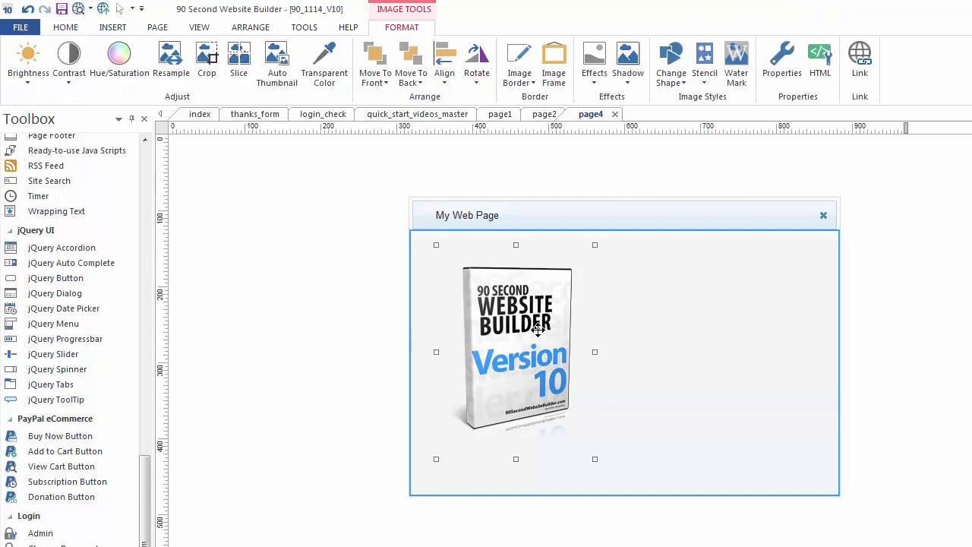
left_click_drag(563, 321, 335, 309)
left_click(596, 313)
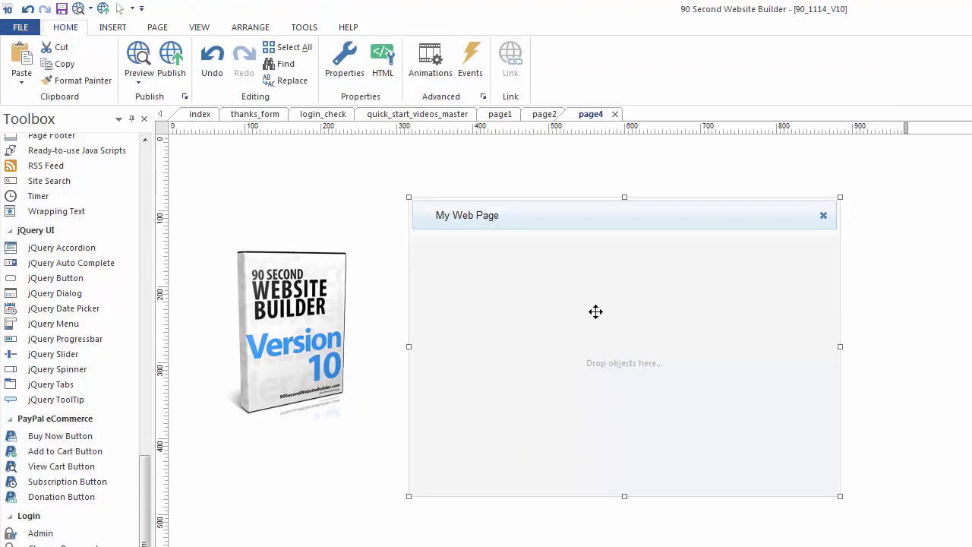
key("Delete")
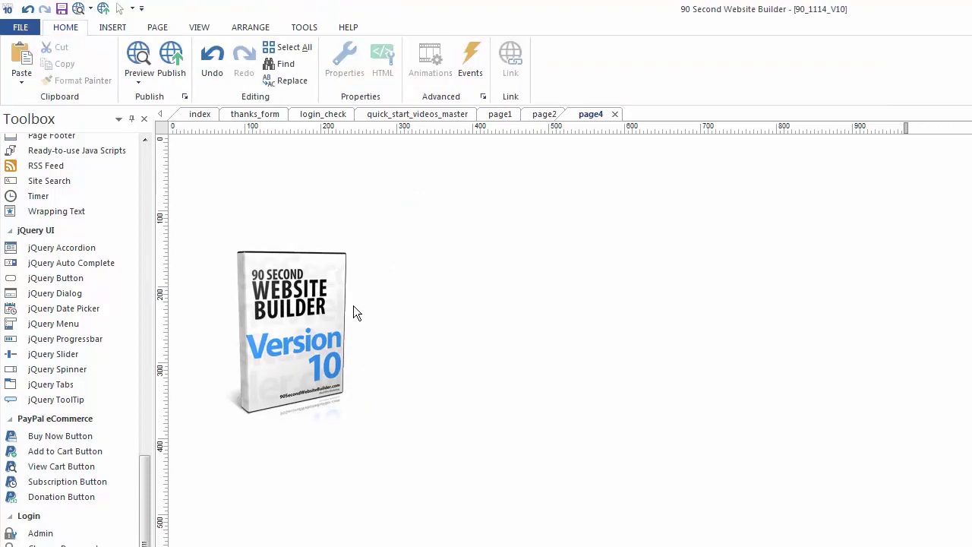
Step: Add a jQuery Date Picker field about 265 px wide and 40 px high beside the product box image
left_click(64, 310)
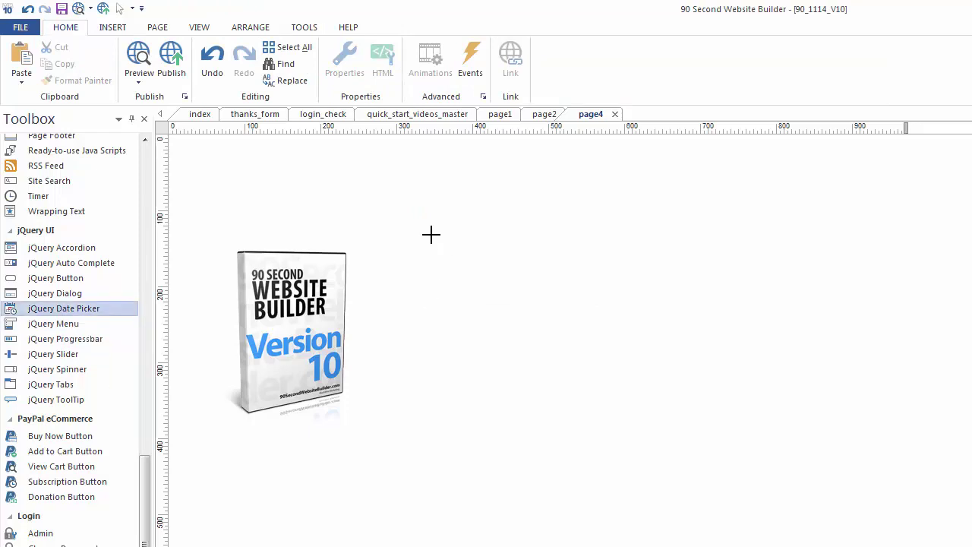
left_click_drag(431, 236, 633, 264)
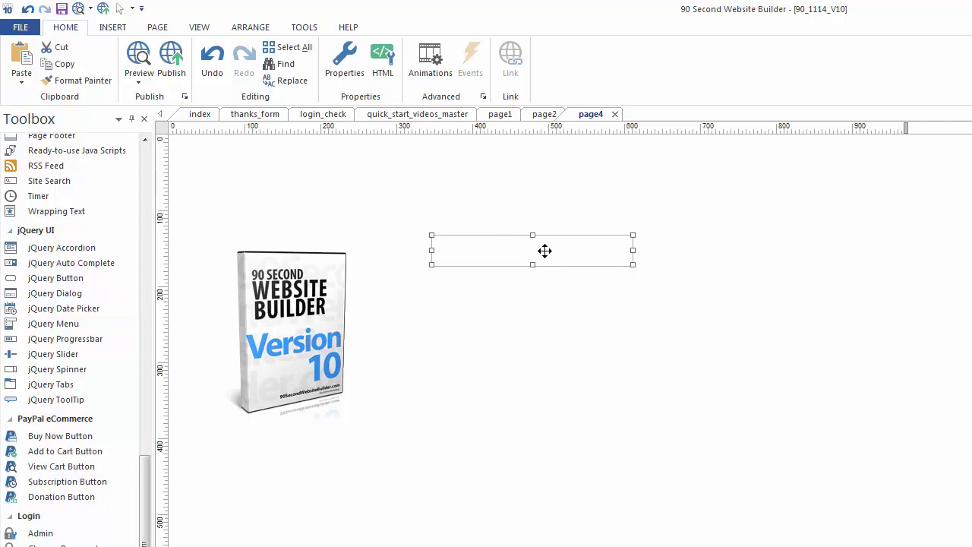
Step: Preview page4 in the browser, pick February 9, 2015 in the date picker and close the preview
key("F5")
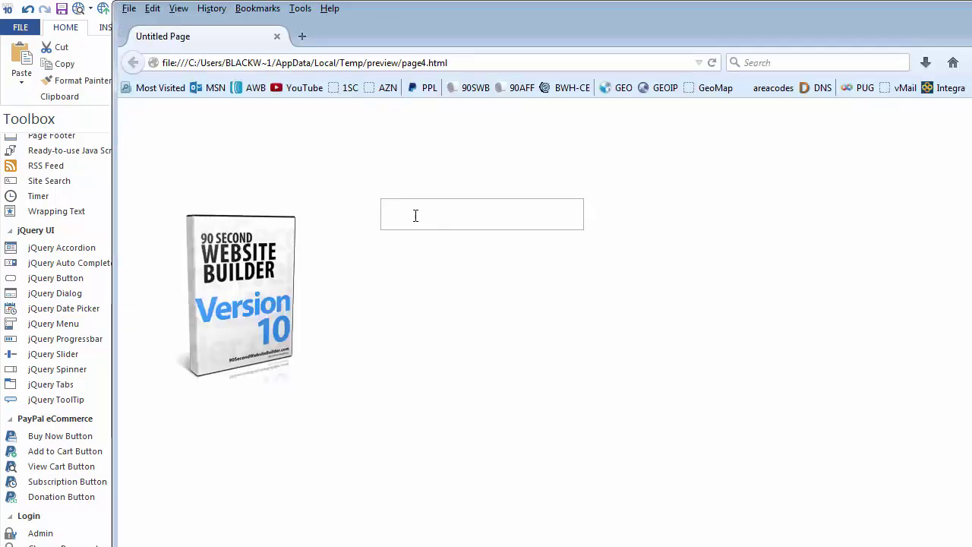
left_click(409, 215)
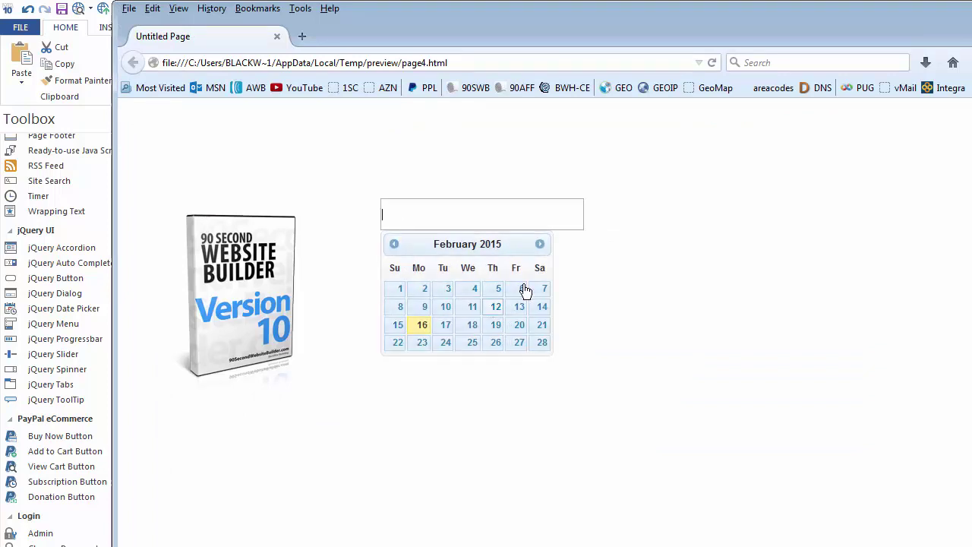
left_click(425, 308)
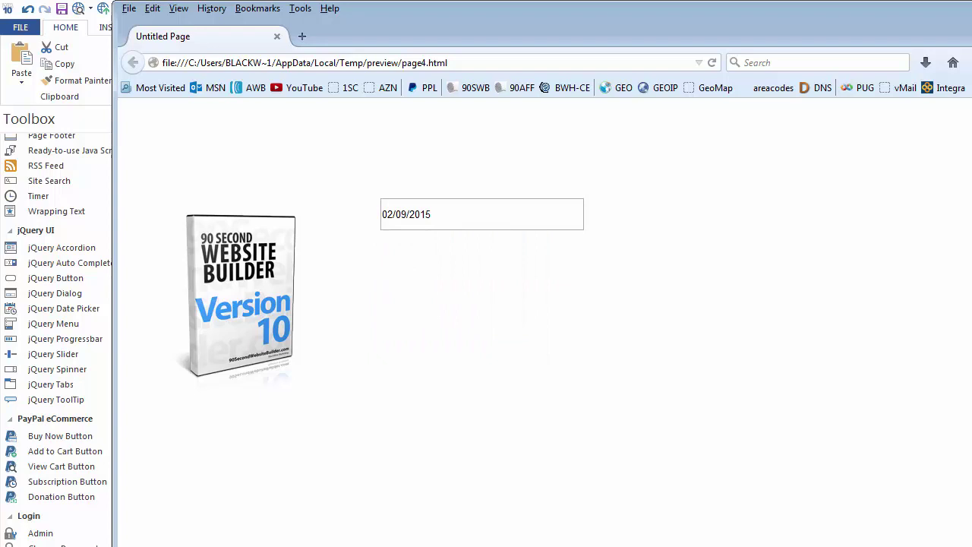
key("alt+F4")
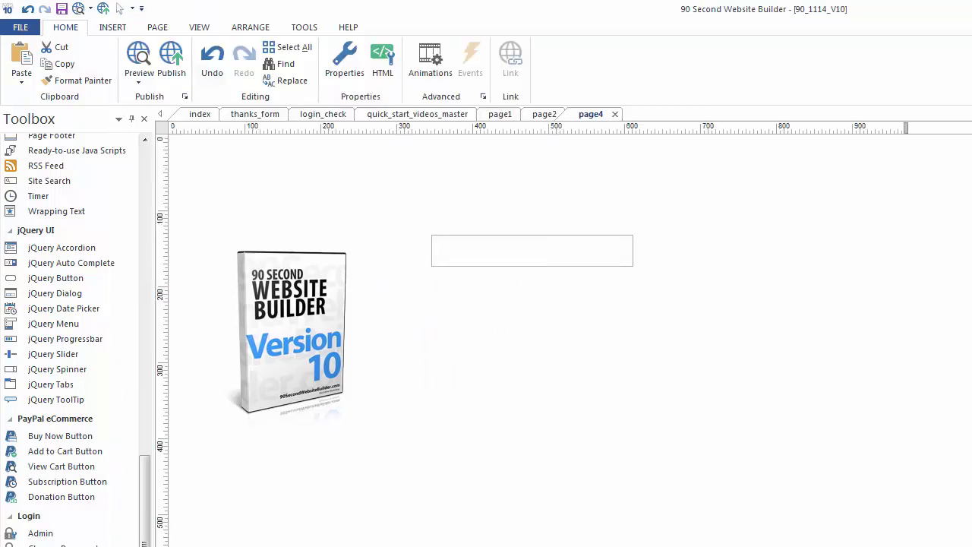
Step: Review the date picker's general settings and delete the date picker from page4
double_click(516, 256)
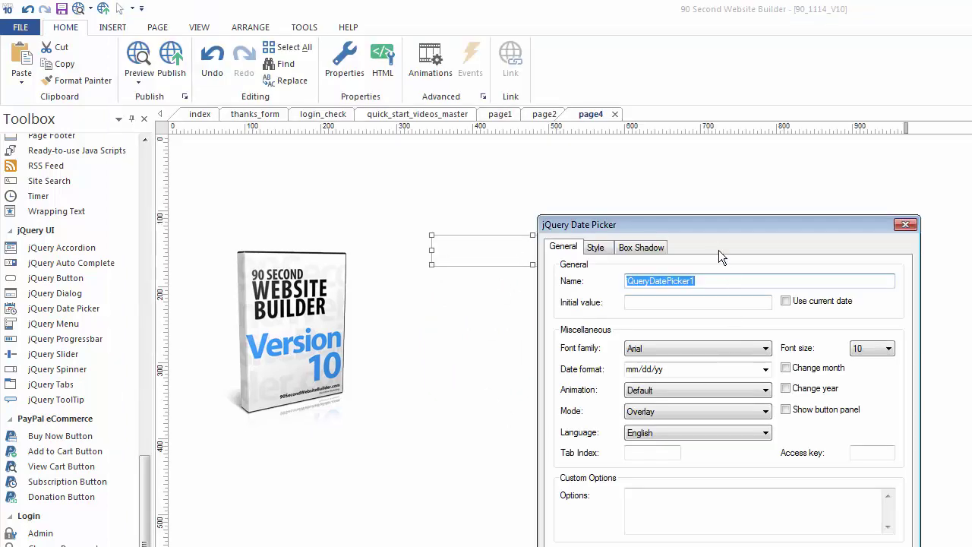
left_click_drag(720, 226, 728, 178)
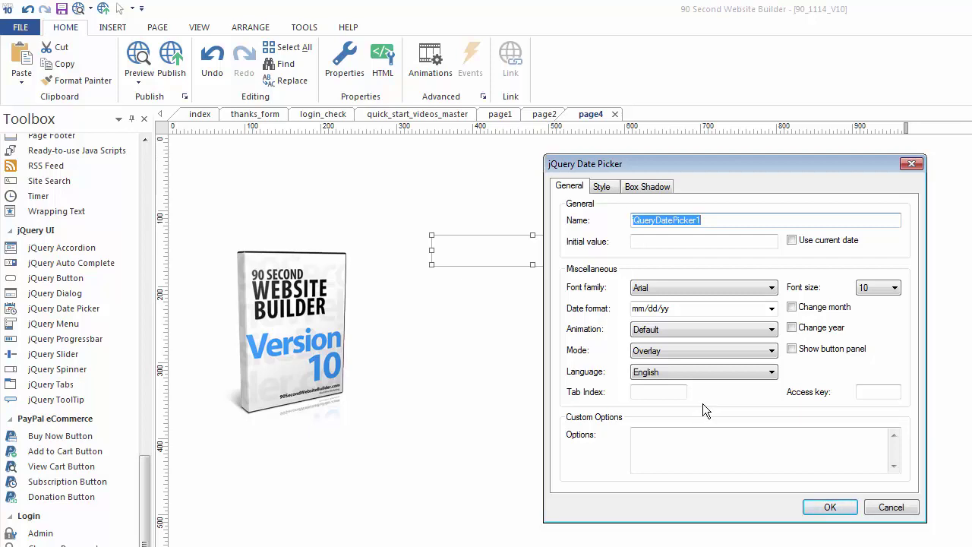
left_click(831, 507)
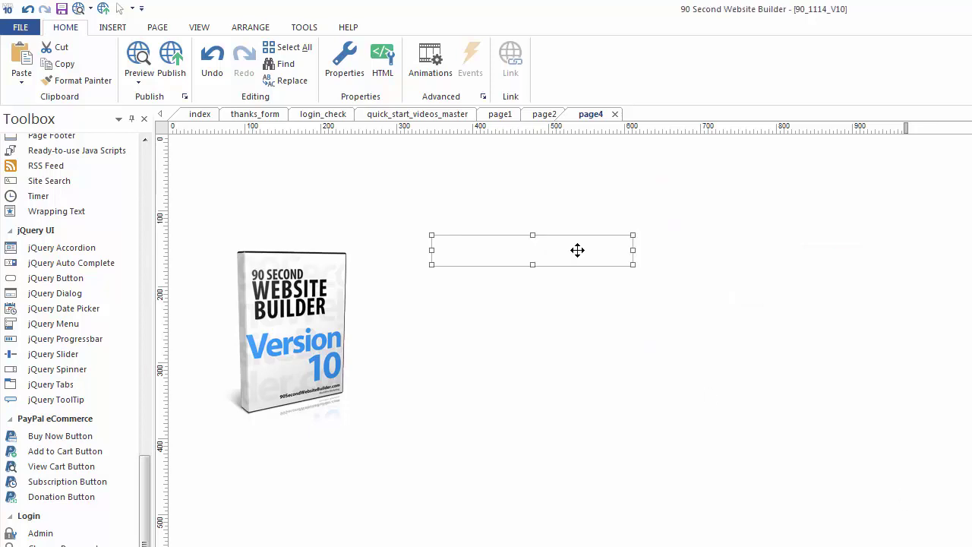
key("Delete")
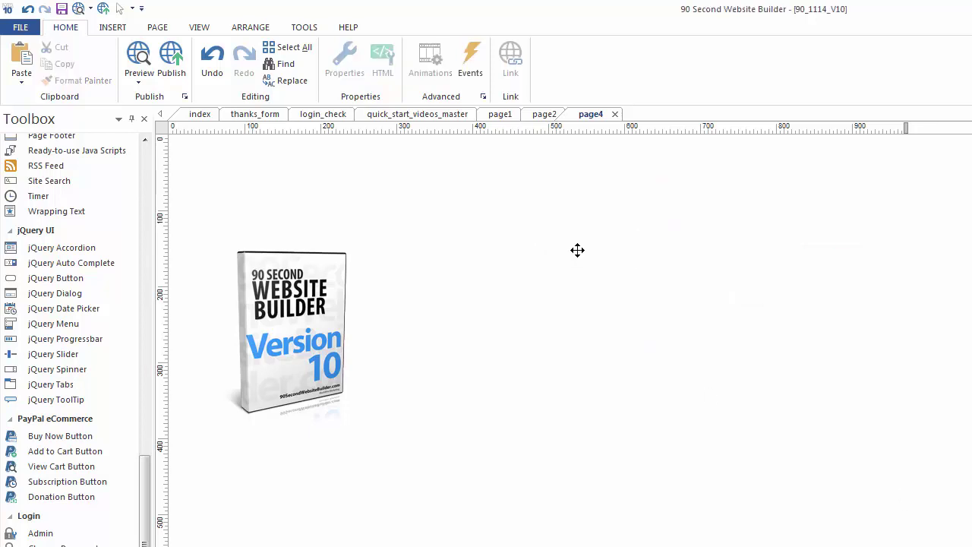
Step: Add a jQuery Menu about 300 px wide and 175 px high beside the product box image, and open its properties
left_click(55, 323)
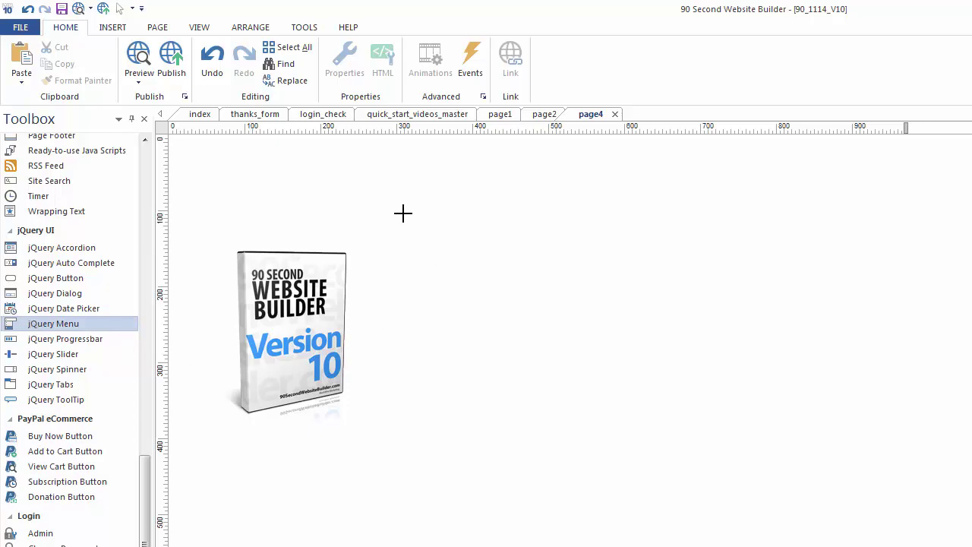
mouse_move(401, 213)
left_mouse_down()
mouse_move(571, 283)
mouse_move(597, 343)
mouse_move(629, 346)
left_mouse_up()
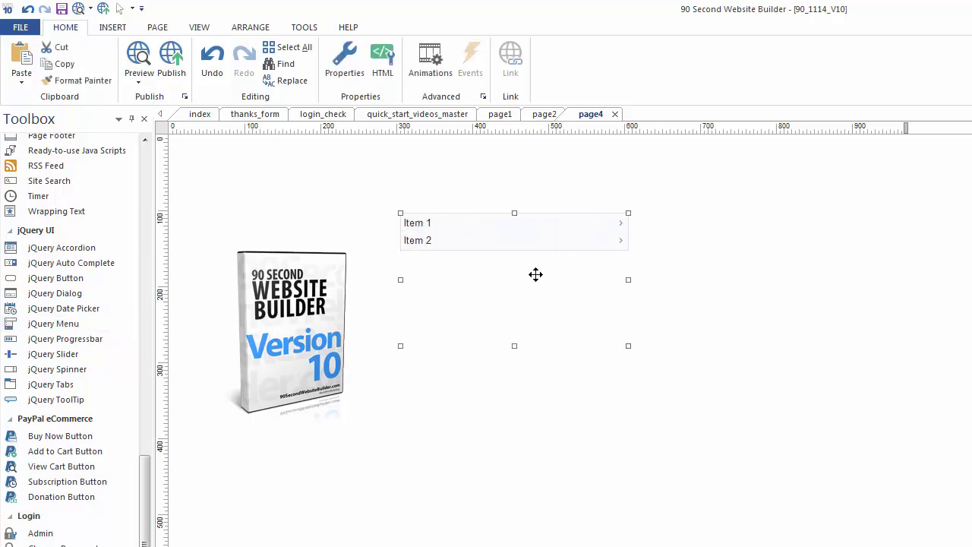
double_click(531, 273)
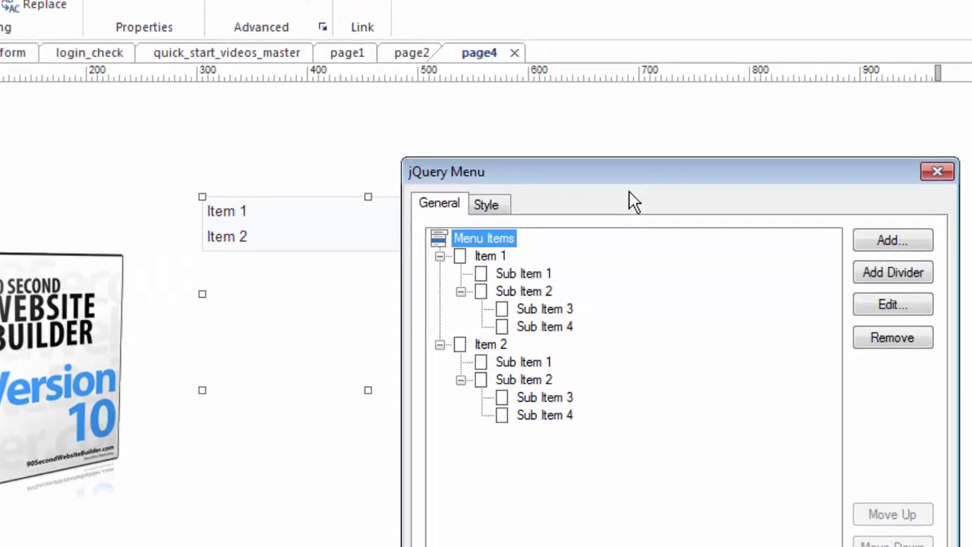
Step: Examine the menu's default item tree, going through the Item 1 and Item 2 branches and their sub items
left_click(491, 256)
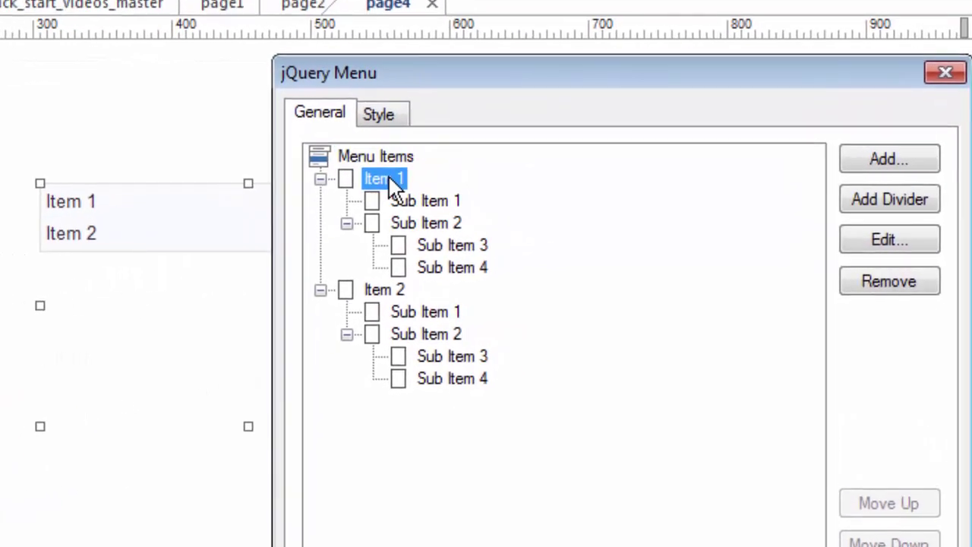
left_click(384, 198)
left_click(384, 219)
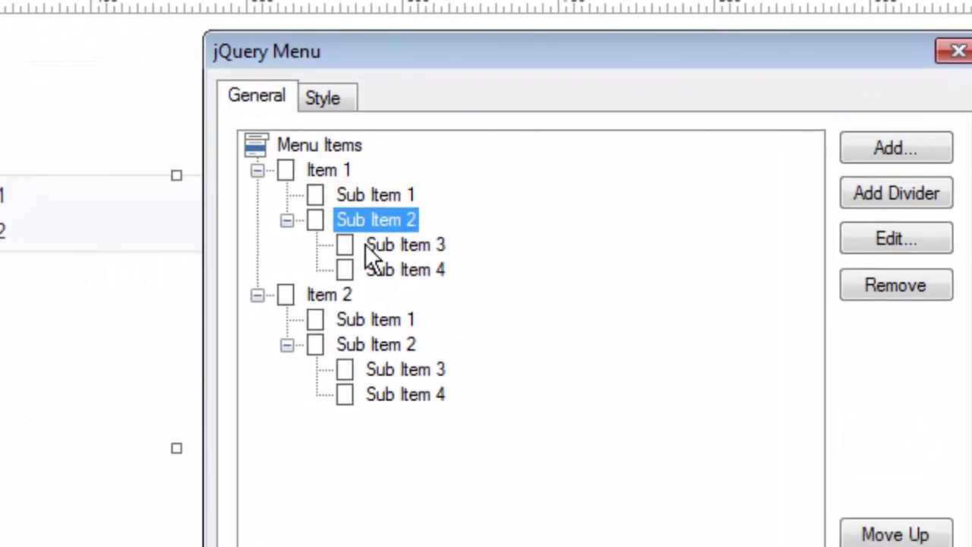
left_click(390, 244)
left_click(376, 267)
left_click(340, 300)
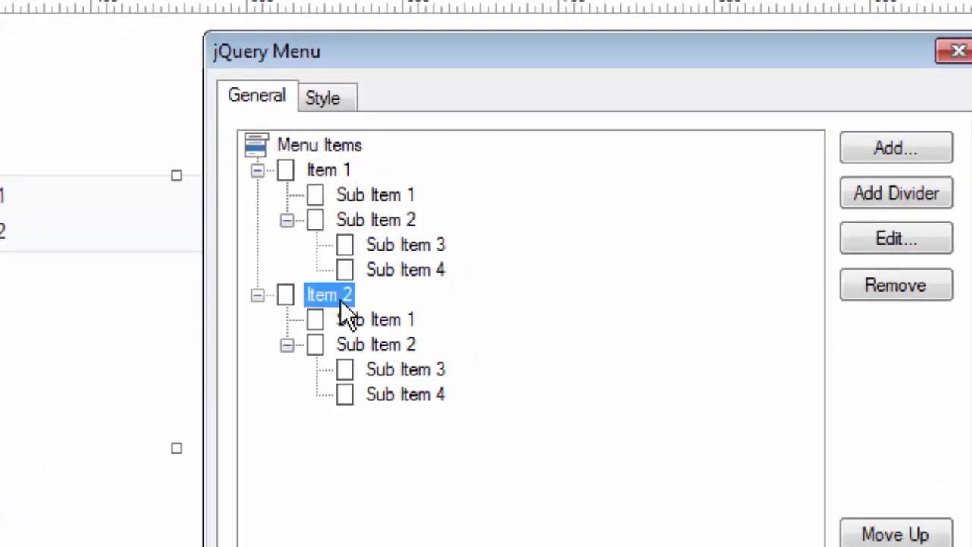
left_click(384, 320)
left_click(385, 345)
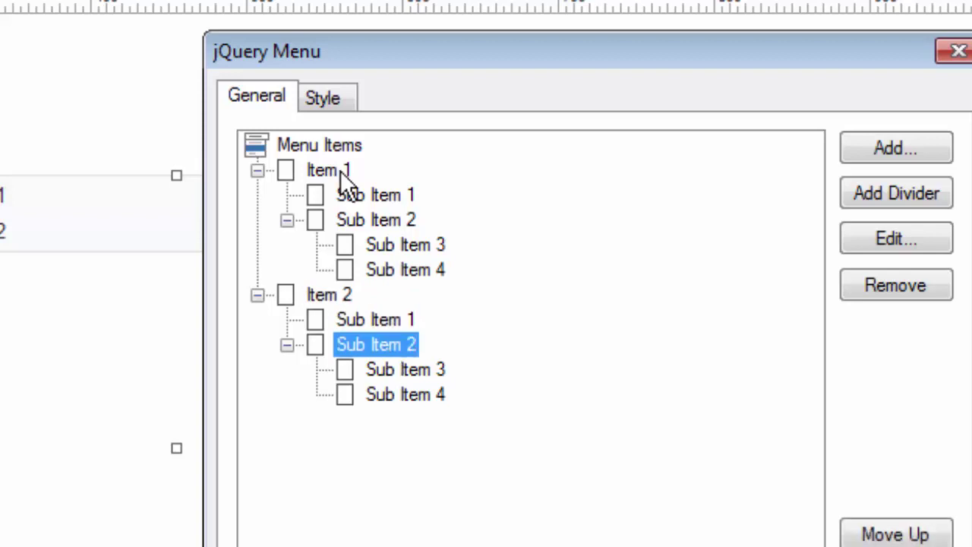
Step: Assign the heart icon to the menu's Item 1 and preview the menu in the browser
left_click(327, 172)
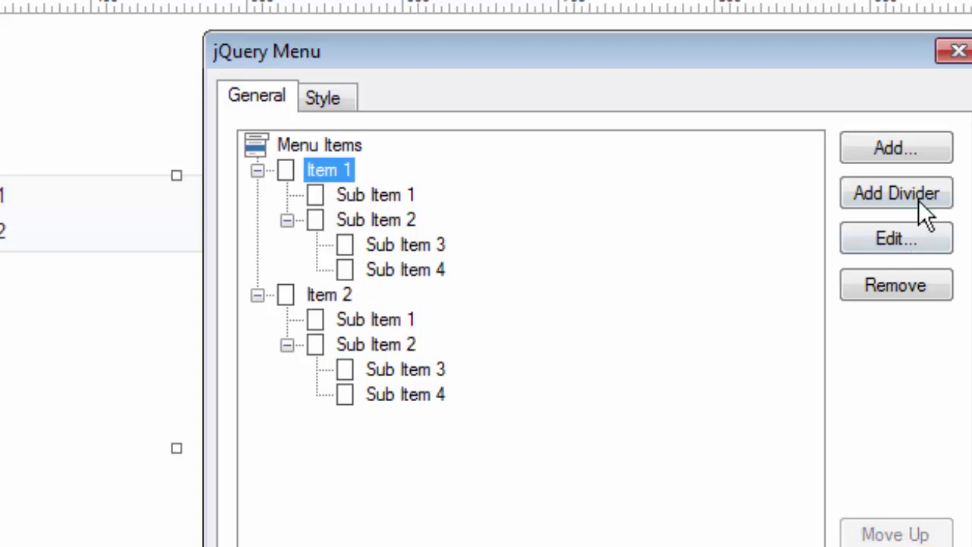
left_click(900, 234)
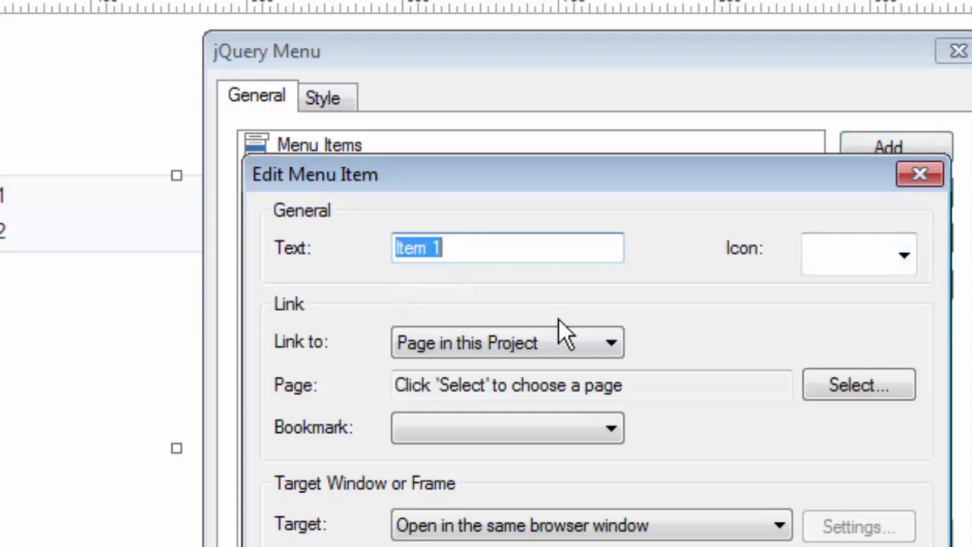
left_click(905, 257)
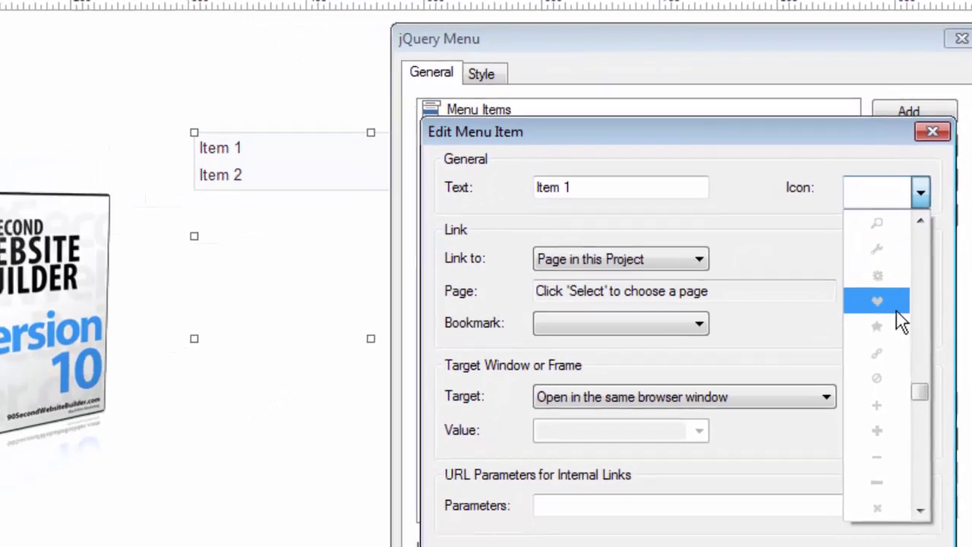
left_click(879, 393)
left_click(826, 487)
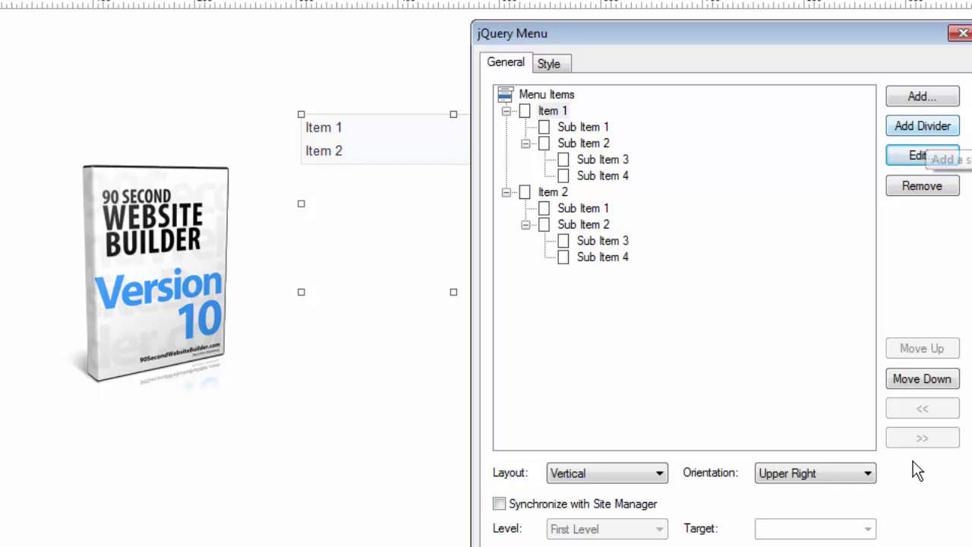
left_click_drag(829, 30, 833, 2)
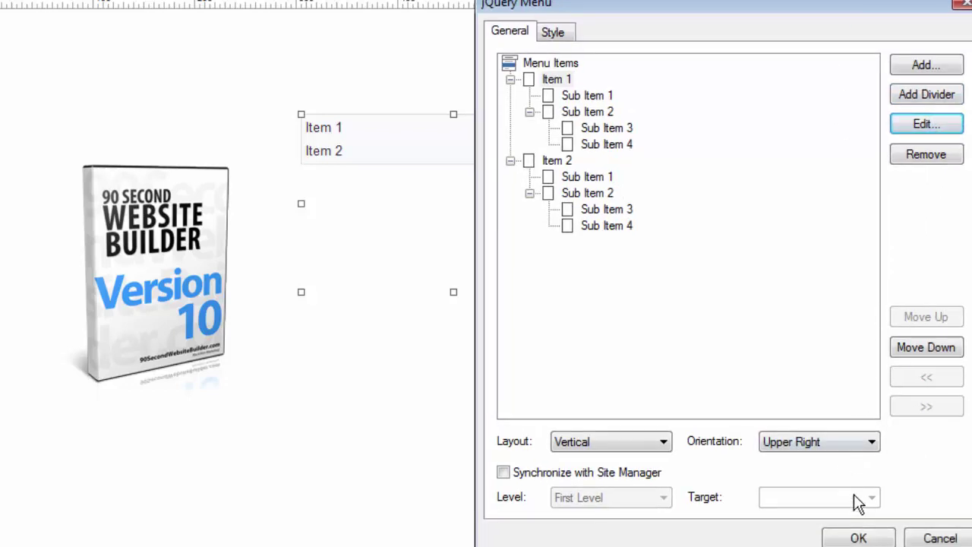
left_click(859, 538)
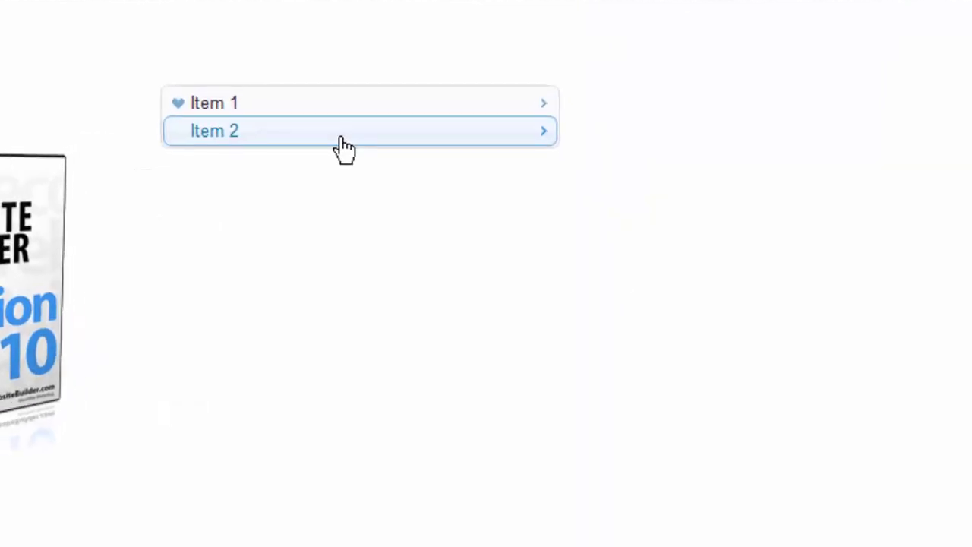
mouse_move(347, 144)
mouse_move(618, 170)
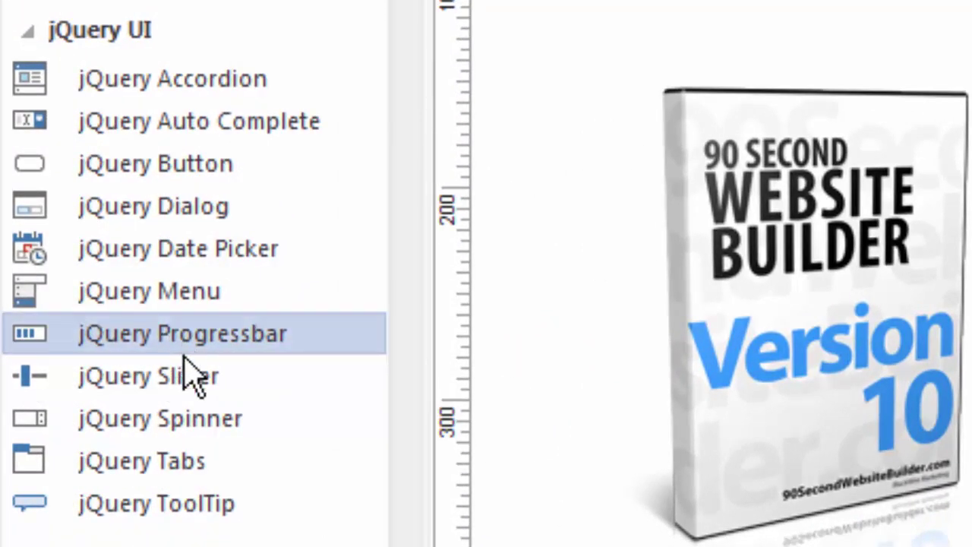
Step: Add a jQuery Tabs object about 535 px wide and 410 px high beside the product box image, and move the image onto its Item 1 tab
left_click(183, 374)
left_click(182, 420)
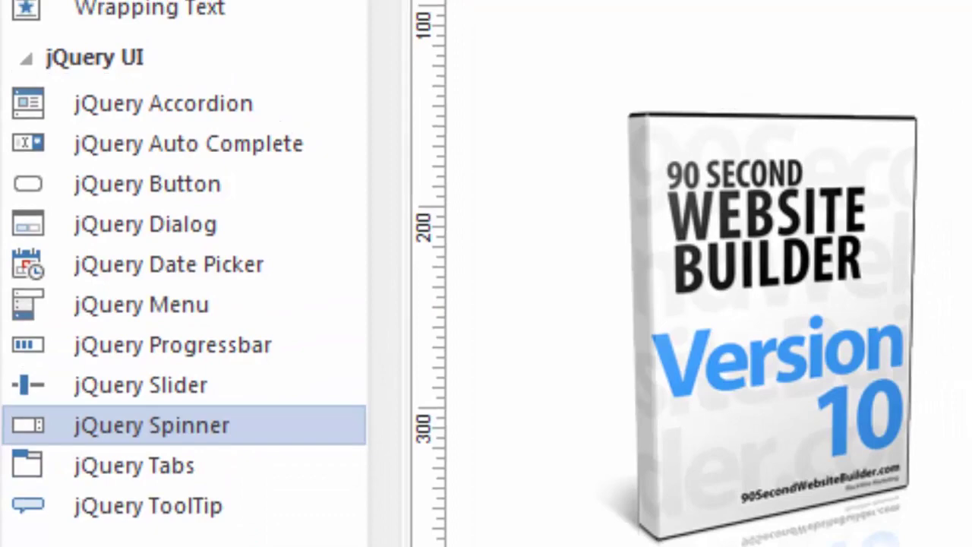
left_click(118, 466)
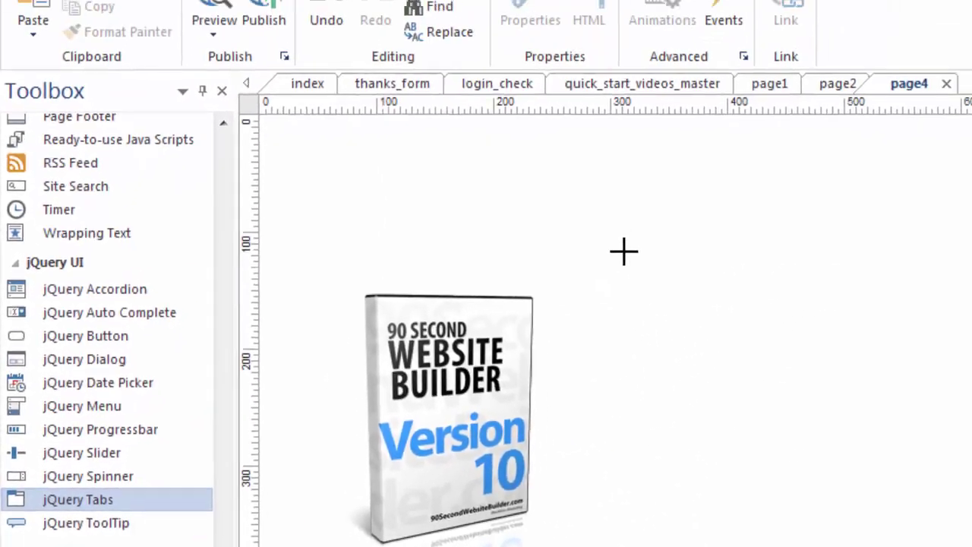
left_click(624, 252)
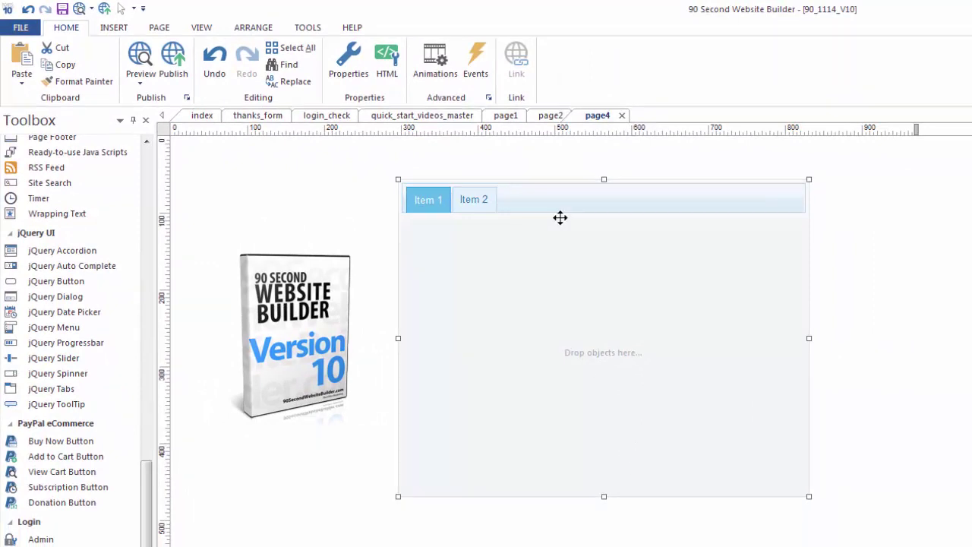
left_click_drag(564, 200, 560, 186)
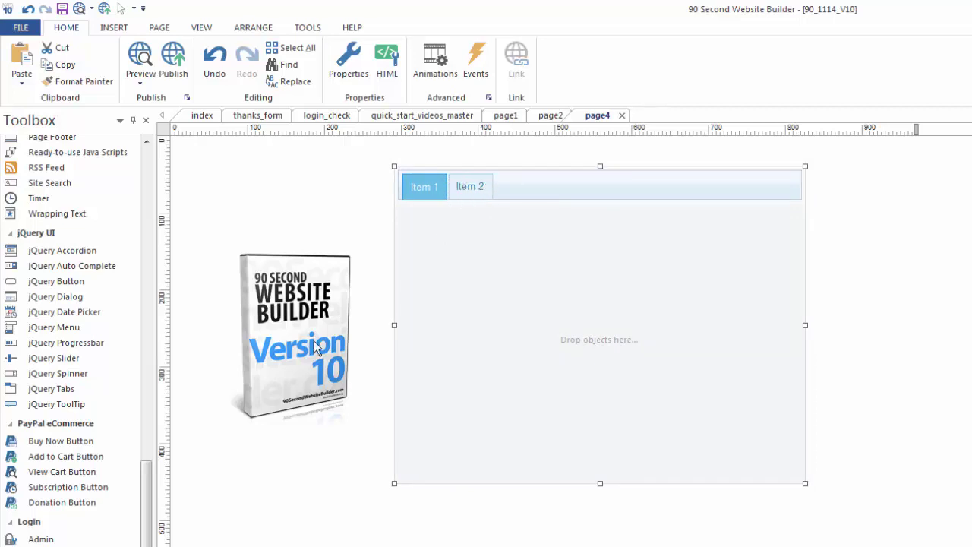
left_click_drag(317, 347, 497, 328)
Step: Preview page4 in the browser, switch repeatedly between the Item 1 and Item 2 tabs, and close the preview
left_click(899, 279)
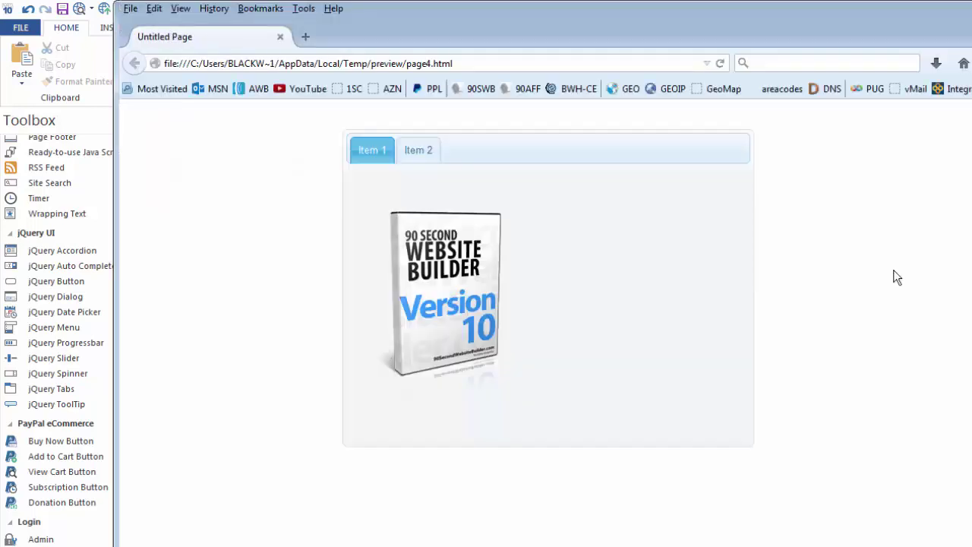
left_click(417, 156)
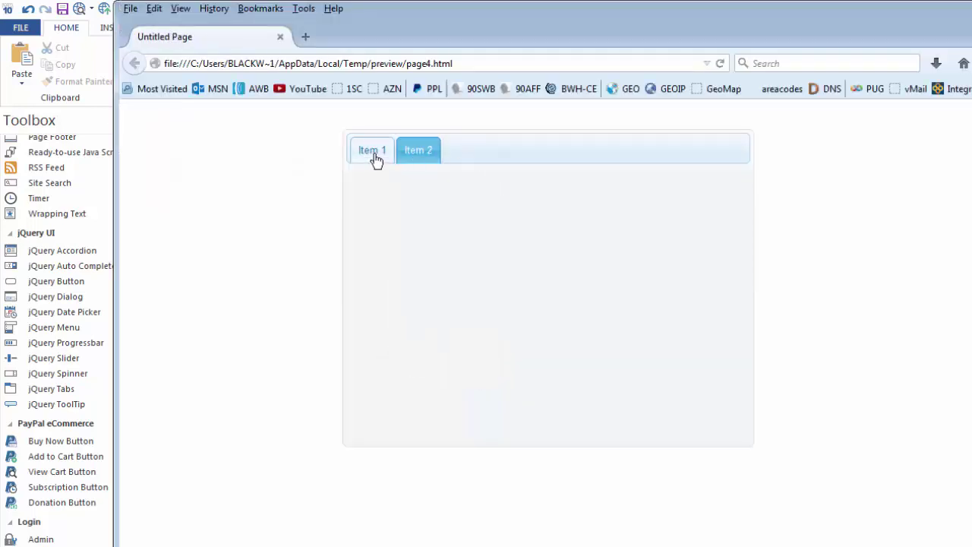
left_click(376, 158)
left_click(427, 158)
left_click(375, 160)
left_click(427, 153)
left_click(371, 159)
left_click(418, 152)
key("alt+F4")
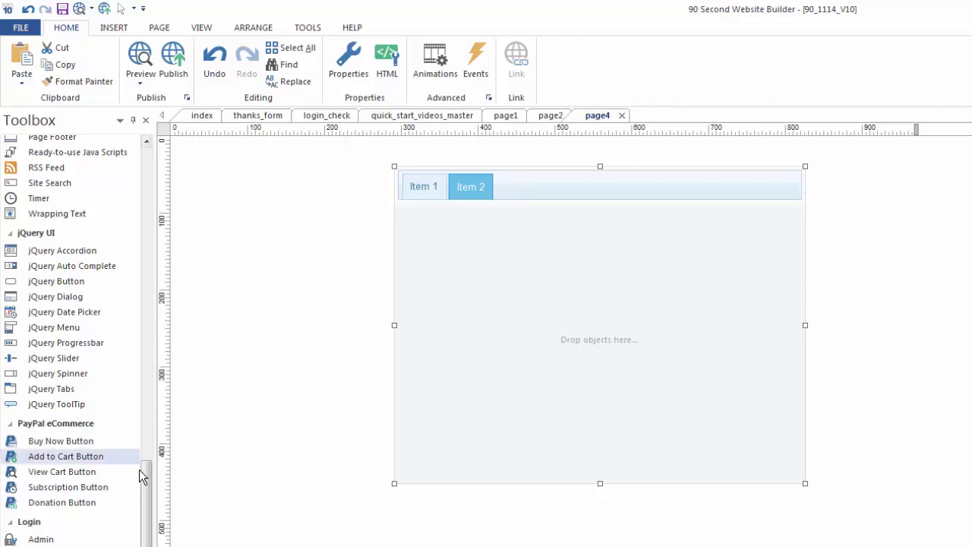
Step: Insert the red PDF image from the 90_1114_V10 folder on the Item 2 tab of the tabs object
left_click_drag(145, 475, 145, 163)
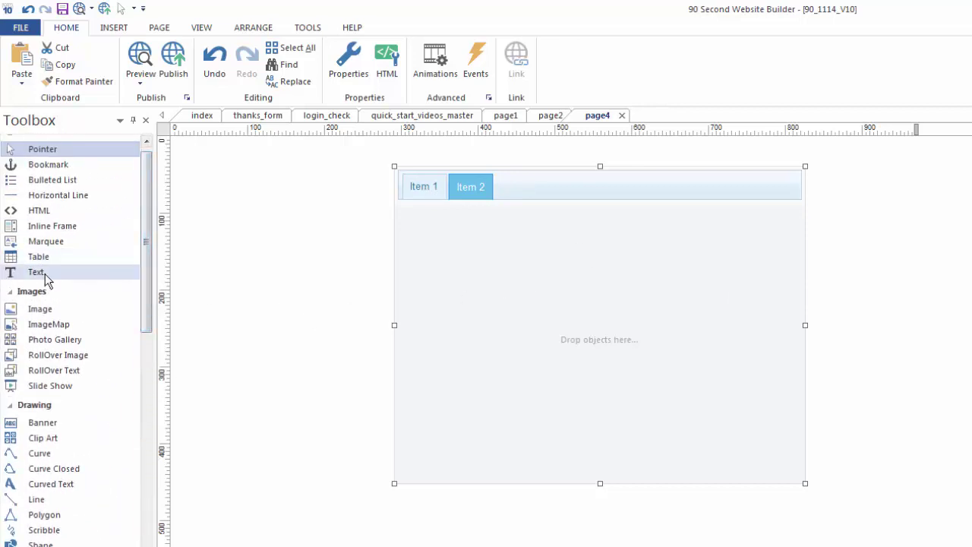
left_click(44, 311)
left_click_drag(447, 249, 697, 382)
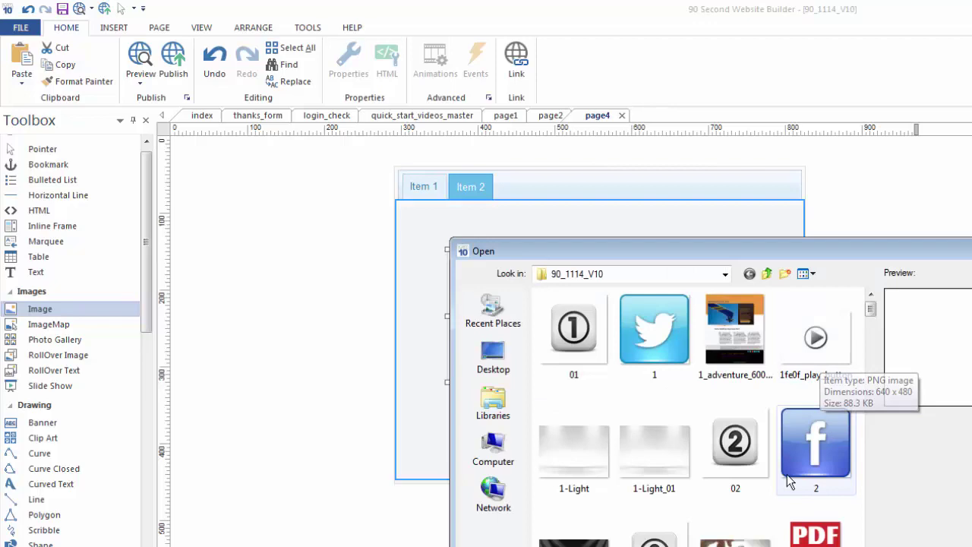
left_click(817, 532)
key("Escape")
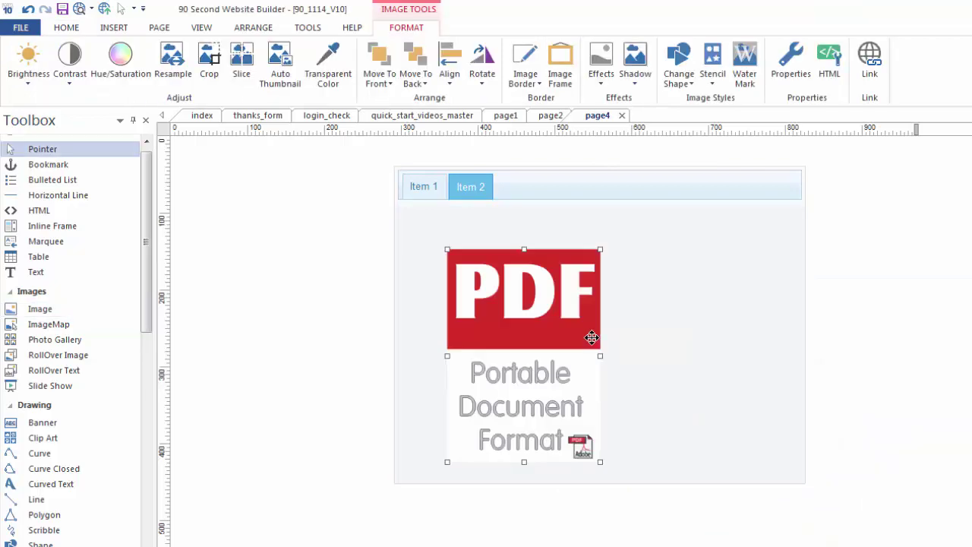
Step: Enable the fade transition effect in the tabs object's style settings and apply the properties
double_click(505, 289)
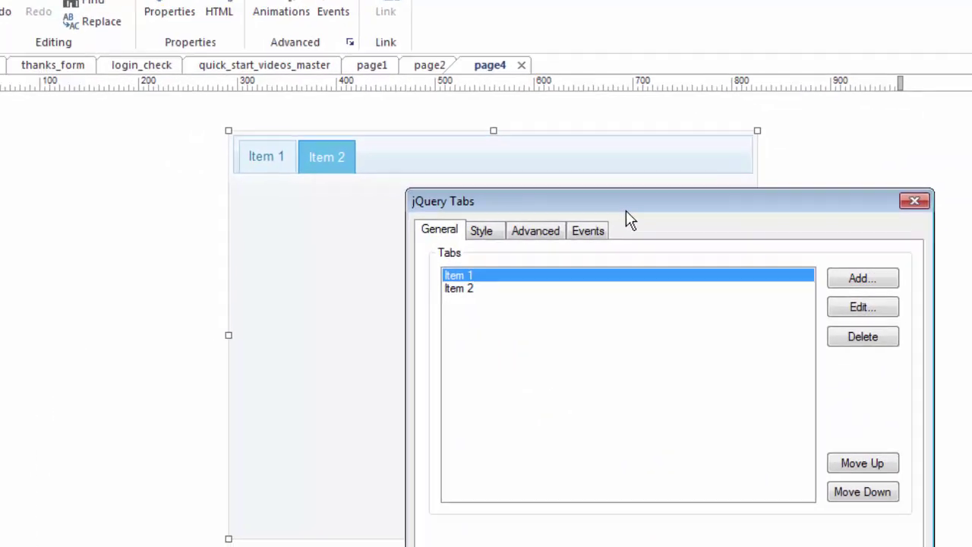
left_click_drag(656, 215, 715, 145)
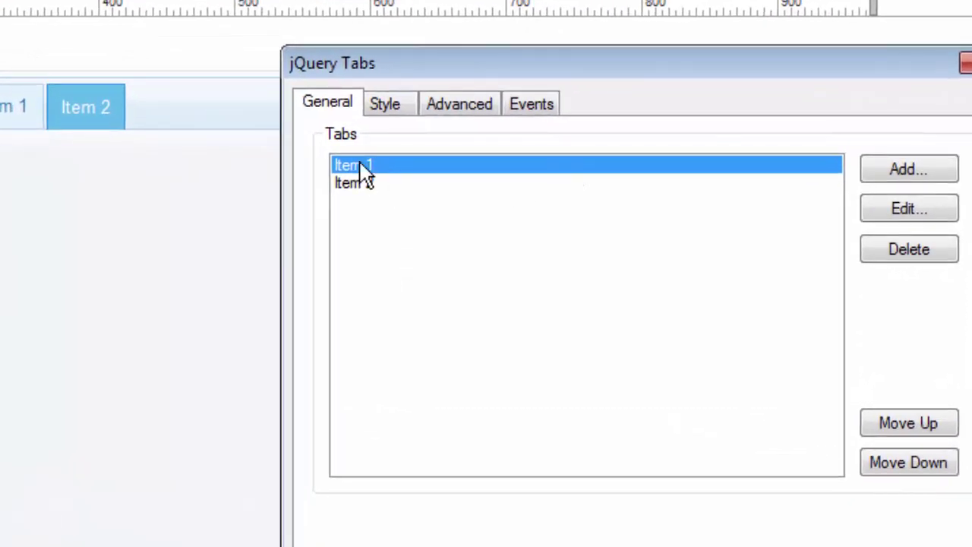
left_click(389, 111)
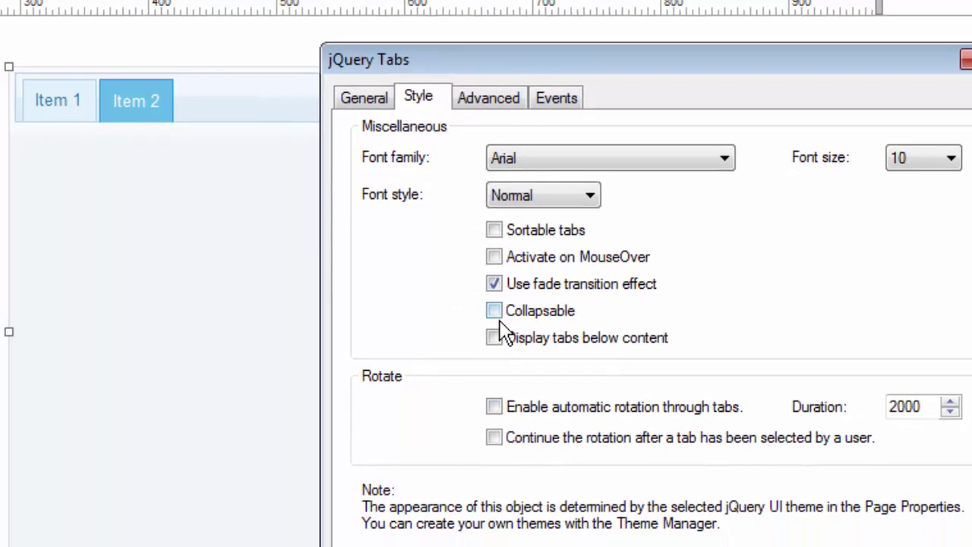
left_click(530, 289)
left_click(866, 515)
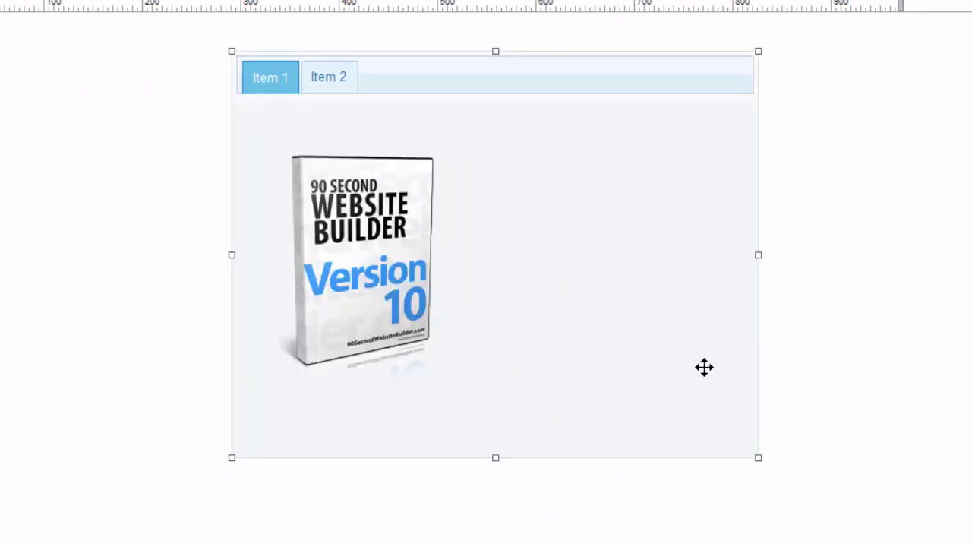
Step: Preview the fade transition between the Item 1 and Item 2 tabs in the browser
left_click(902, 318)
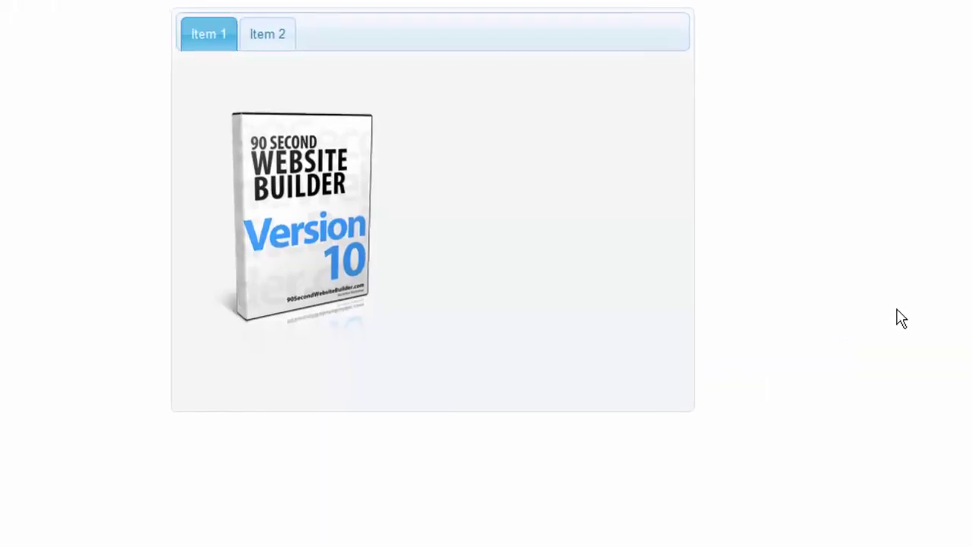
left_click(273, 46)
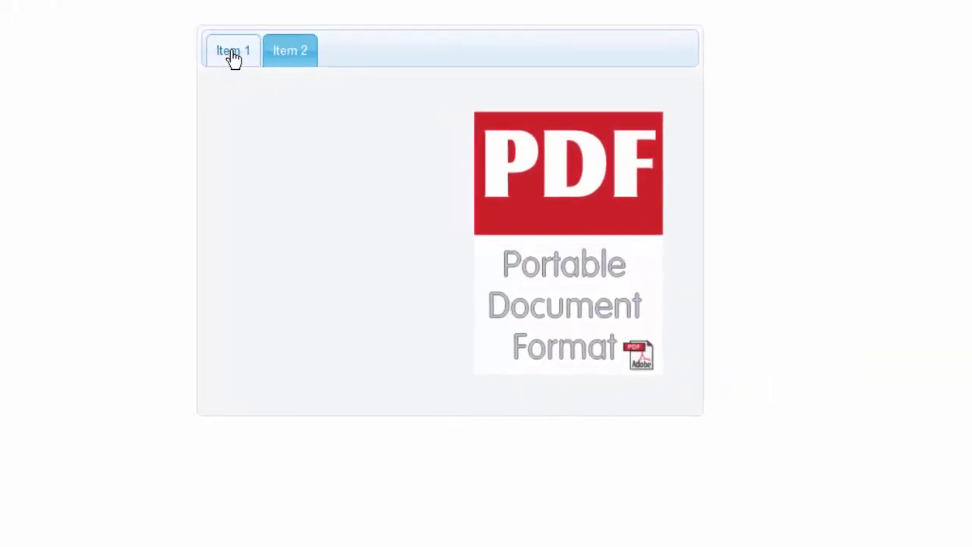
left_click(215, 44)
left_click(295, 61)
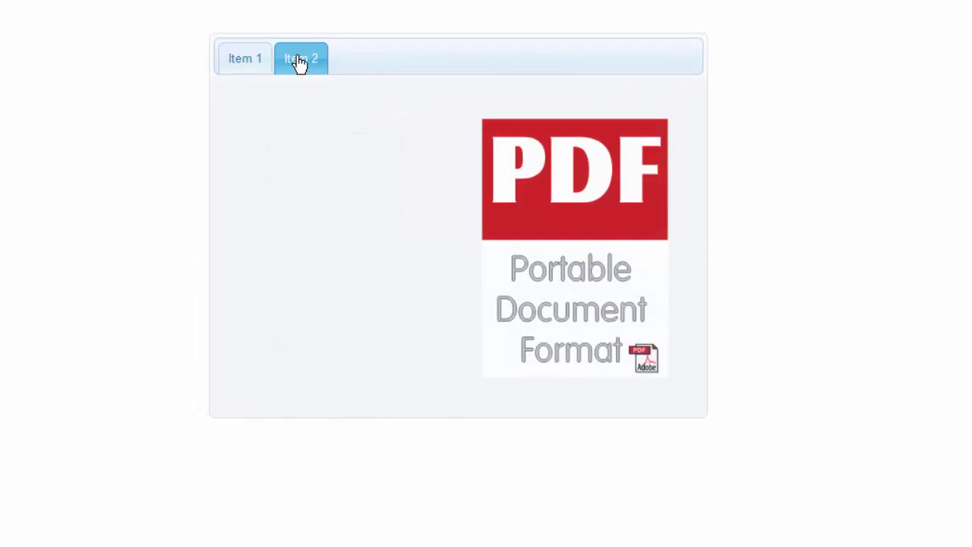
Step: Switch back and forth between Item 1 and Item 2 in the browser preview to check the fade effect again
left_click(250, 68)
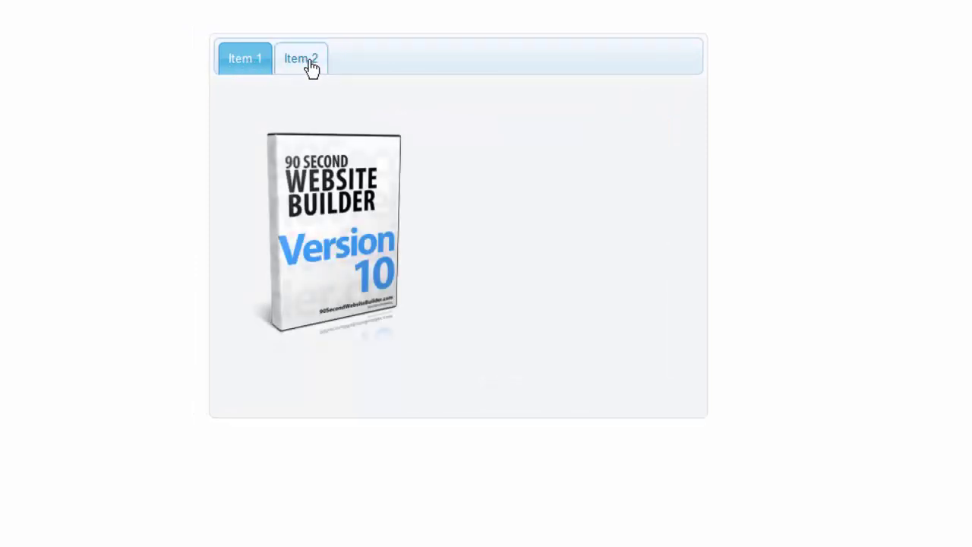
left_click(311, 67)
left_click(250, 67)
left_click(307, 67)
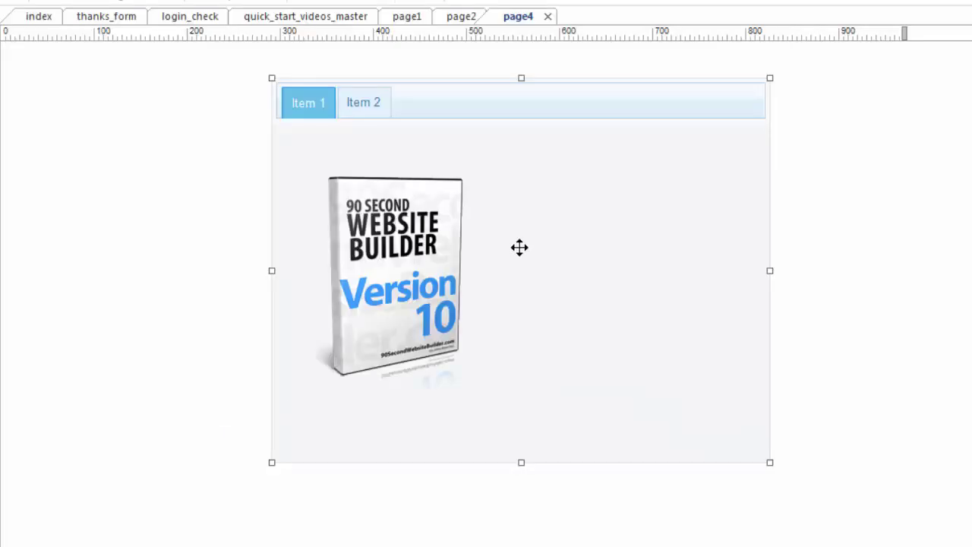
Step: Set the tabs object's style to display the tabs below the content and apply the properties
double_click(519, 247)
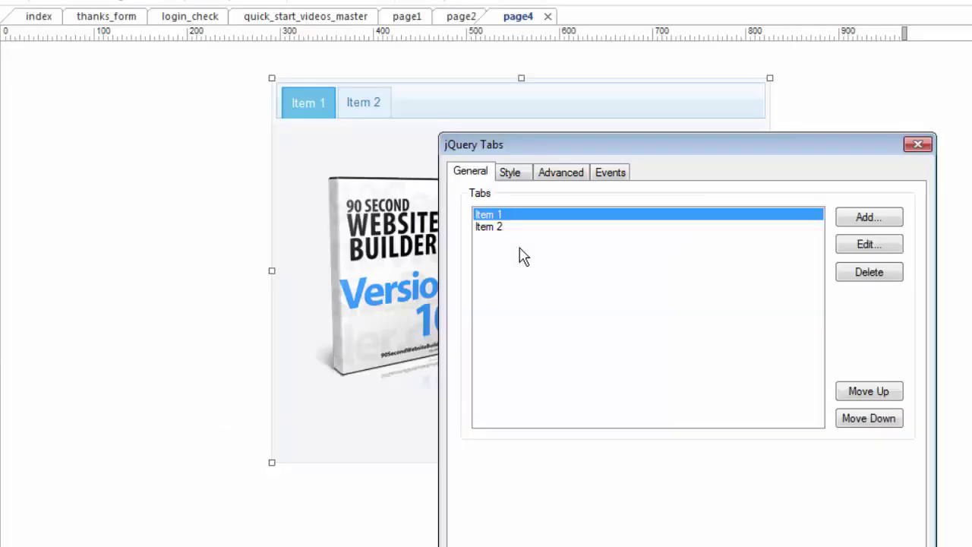
left_click(512, 173)
left_click_drag(588, 148, 593, 57)
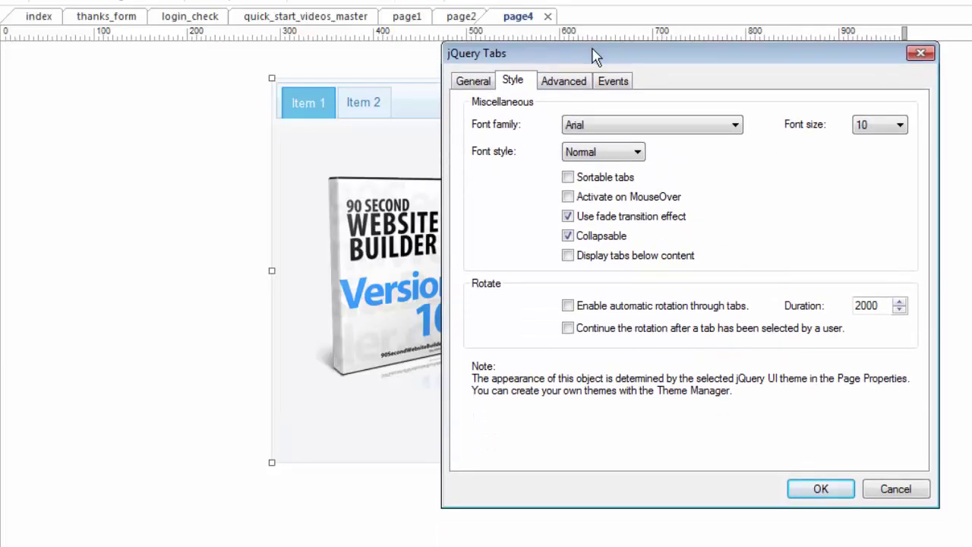
left_click(569, 256)
left_click(821, 490)
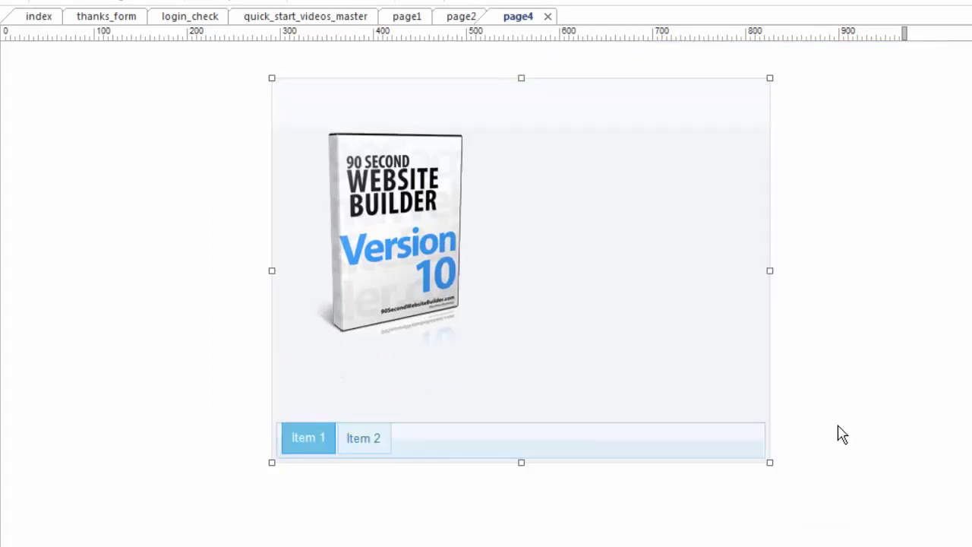
Step: Preview page4 in the browser, switch between the tabs below the content, and close the preview
key("F5")
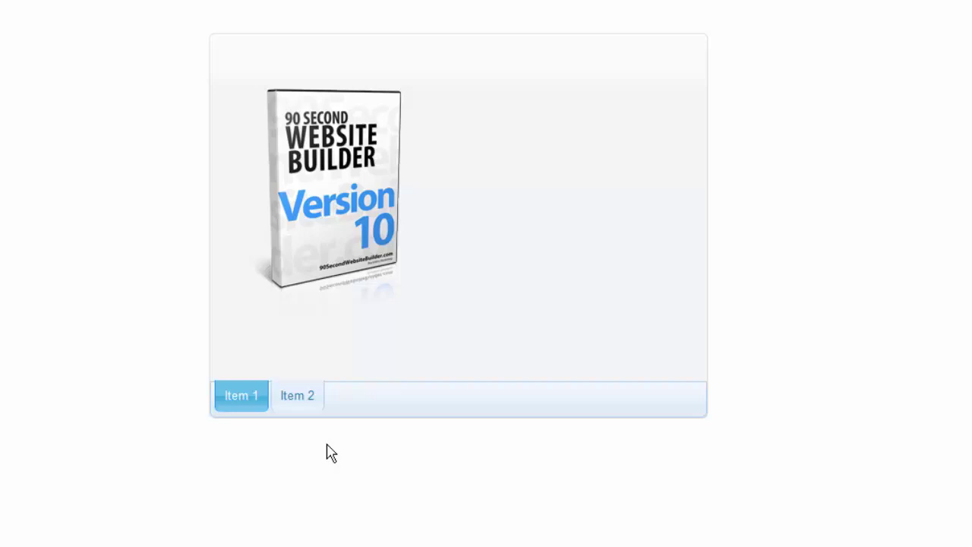
left_click(308, 403)
left_click(236, 402)
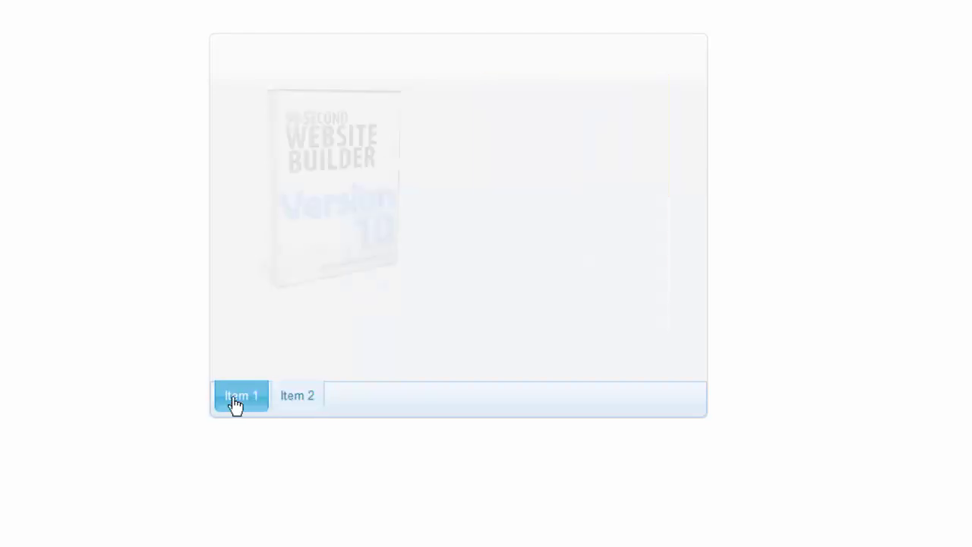
key("Escape")
Step: Move the software box image and the PDF image out of the tabs object and delete the tabs object
left_click_drag(396, 192, 174, 228)
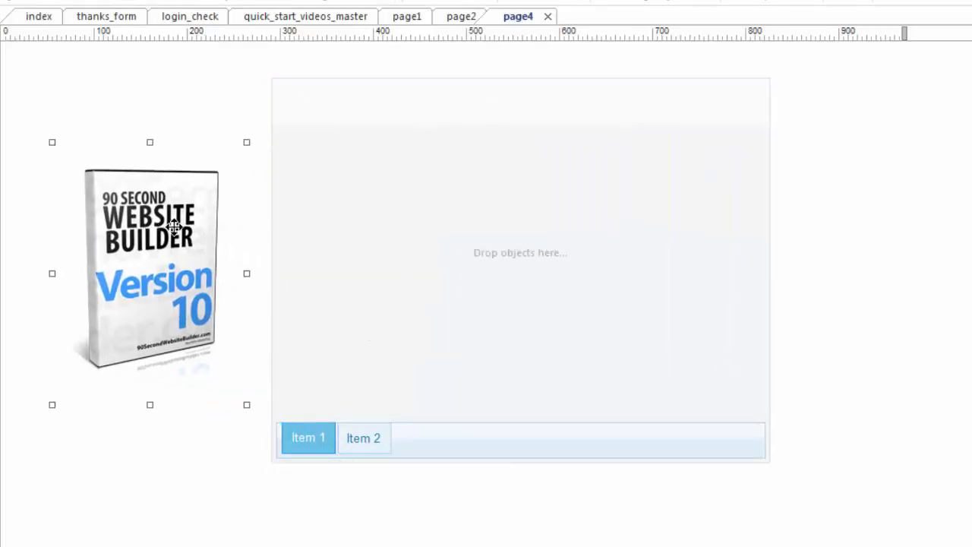
left_click(448, 305)
left_click(378, 435)
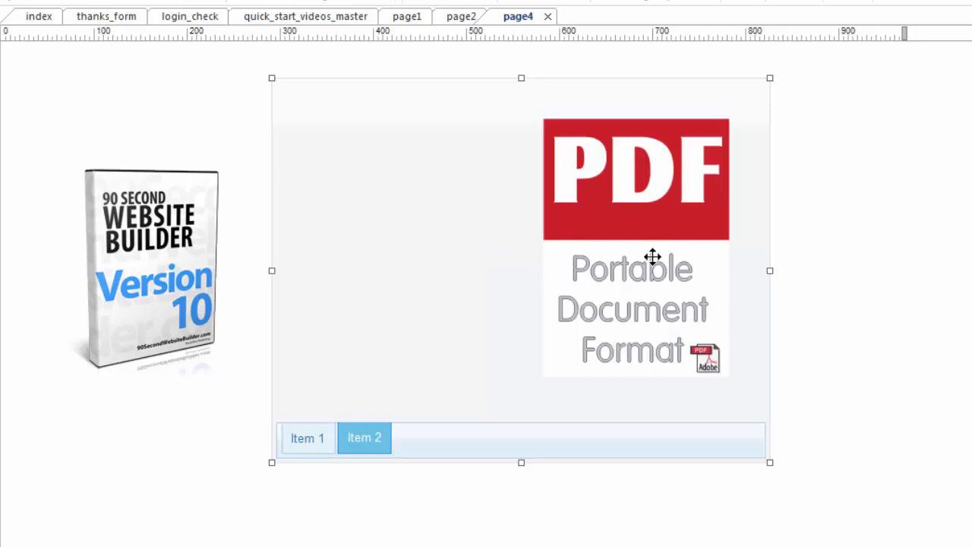
left_click_drag(651, 256, 957, 251)
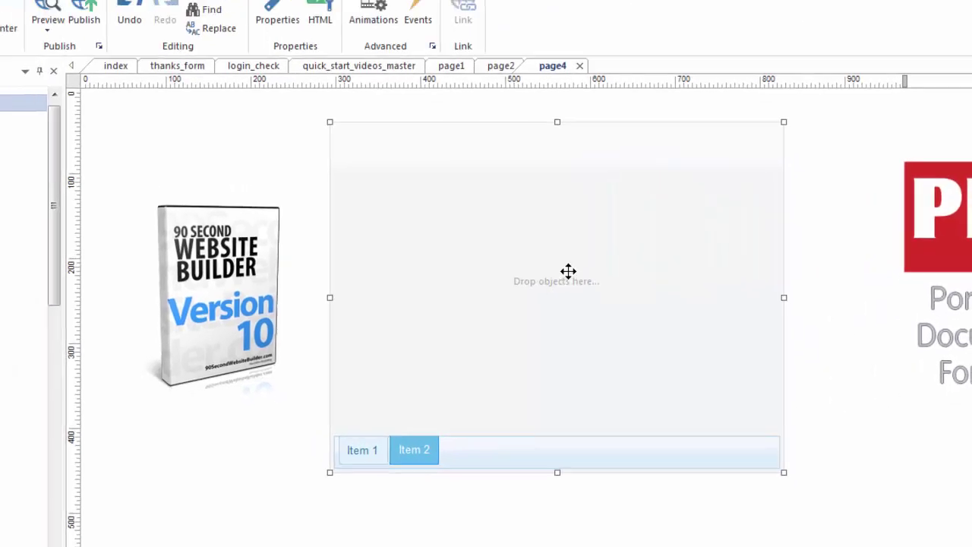
key("Delete")
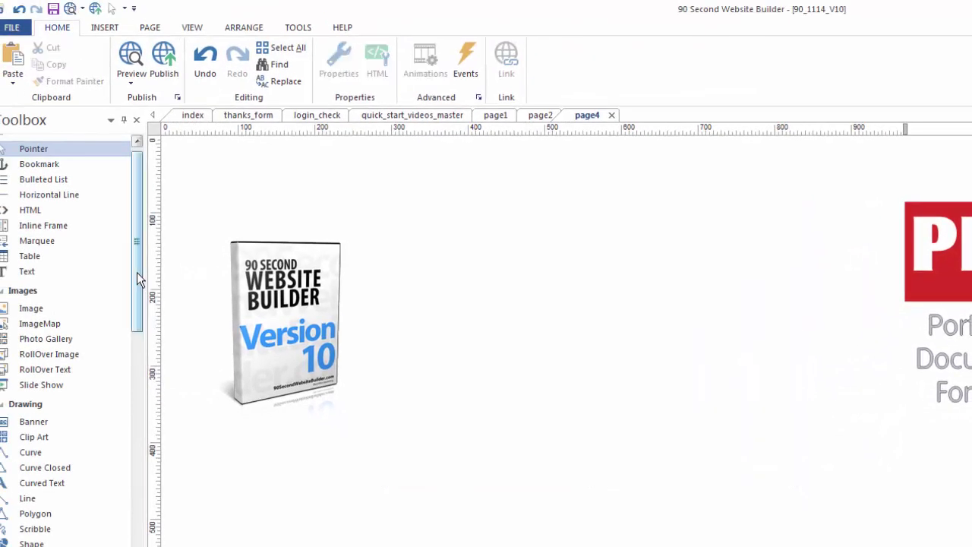
Step: Draw a jQuery ToolTip object on page4 between the software box image and the PDF image
left_click_drag(136, 272, 138, 532)
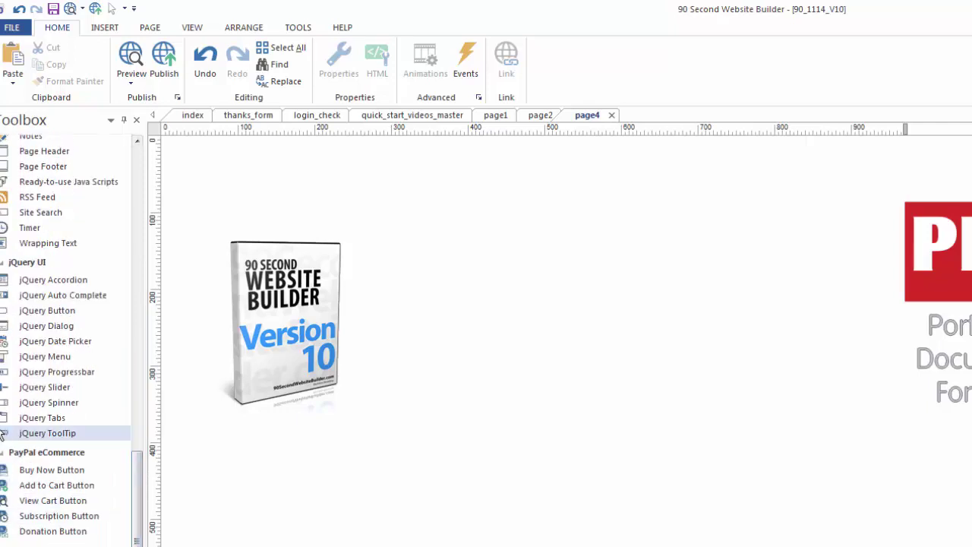
left_click(34, 435)
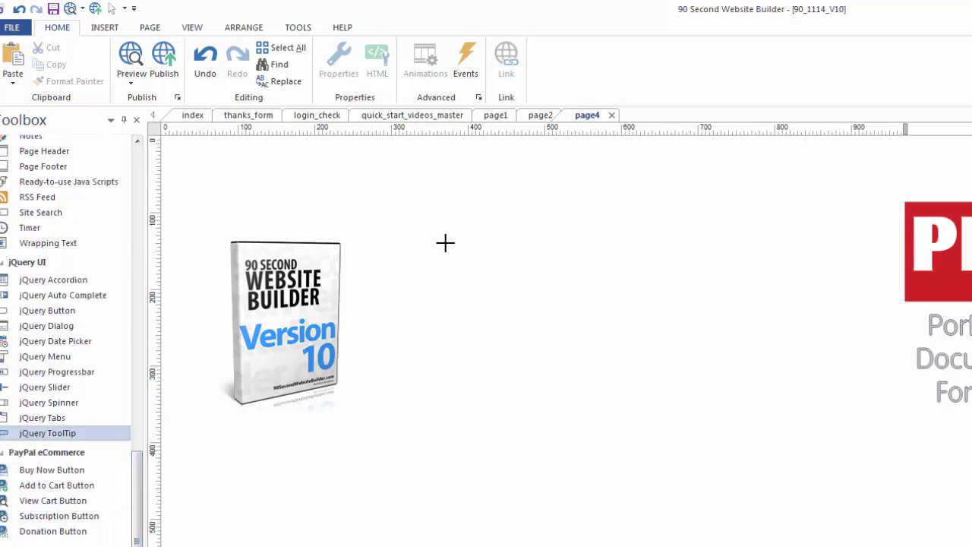
left_click_drag(436, 242, 585, 311)
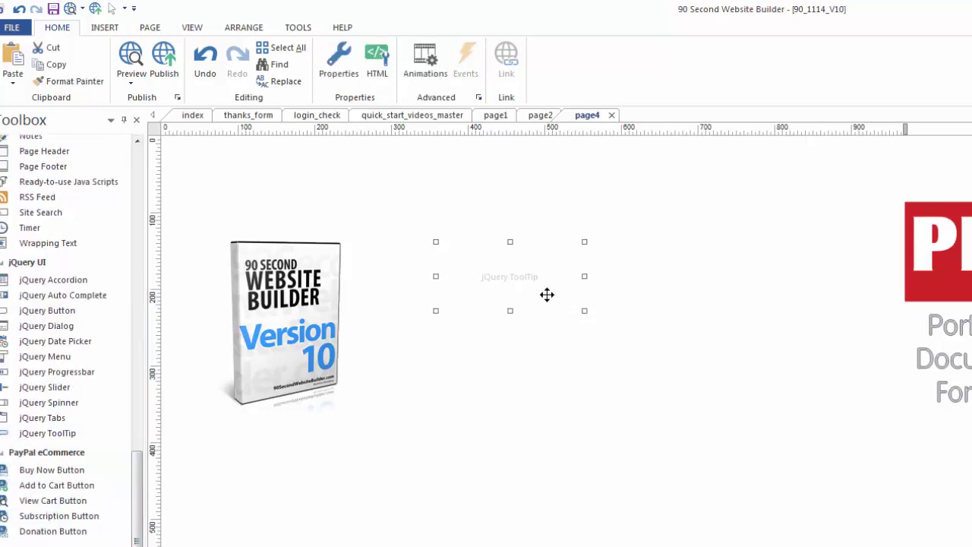
Step: Set the tooltip's content to "This is the information that I want to show when the user hovers over a certain image."
double_click(509, 278)
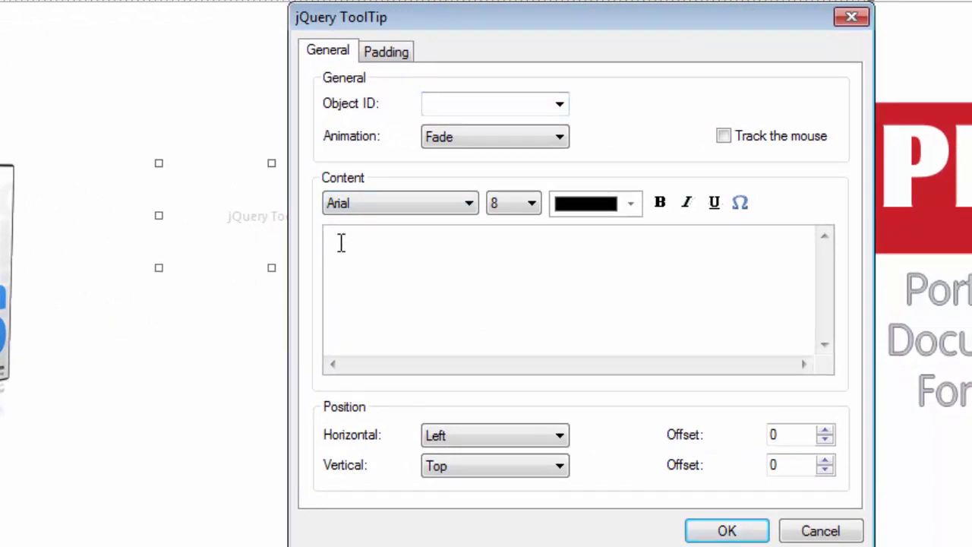
type("is is the information that I want to show when the user hovers over a certain image.")
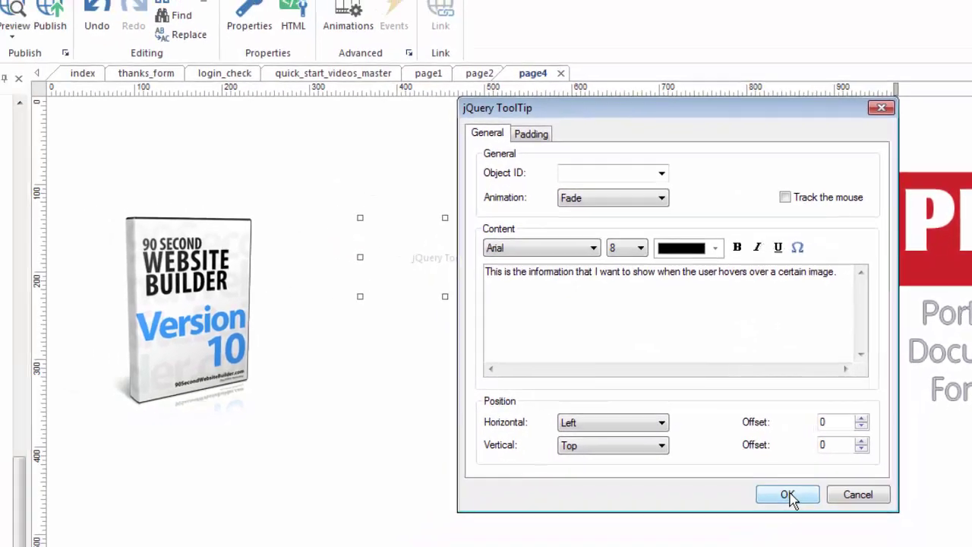
left_click(788, 496)
Step: Move the tooltip object closer to the software box image and bring the PDF image back onto the page beside it
left_click_drag(452, 268, 423, 273)
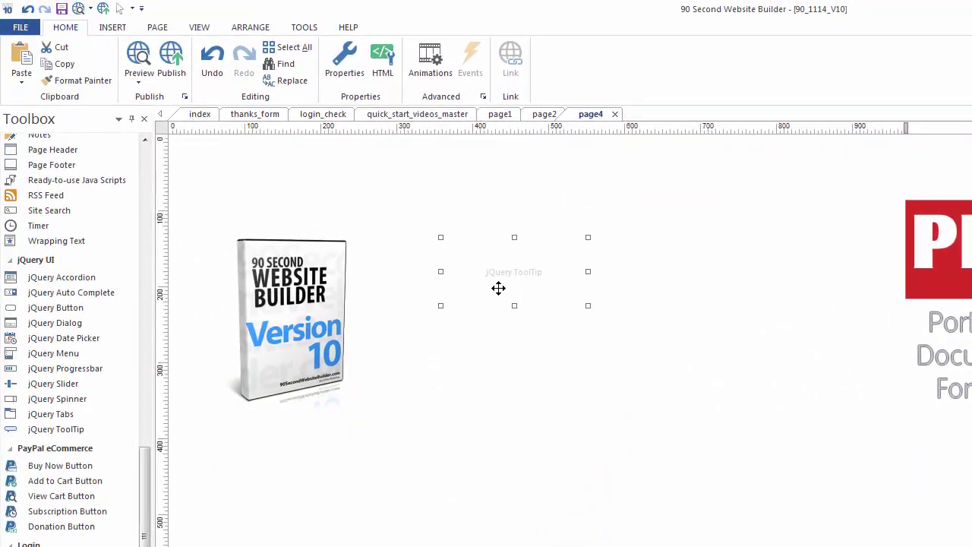
left_click_drag(498, 288, 458, 293)
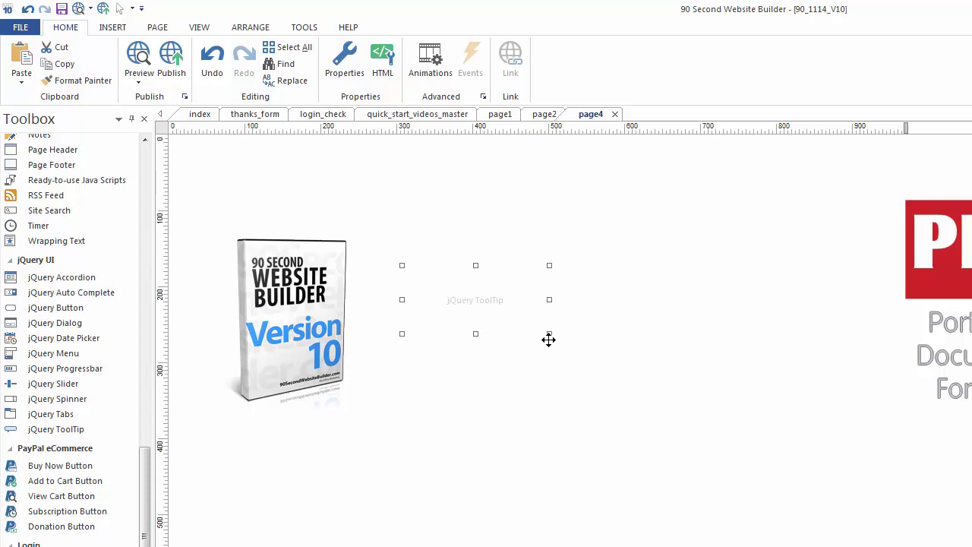
left_click_drag(934, 282, 698, 282)
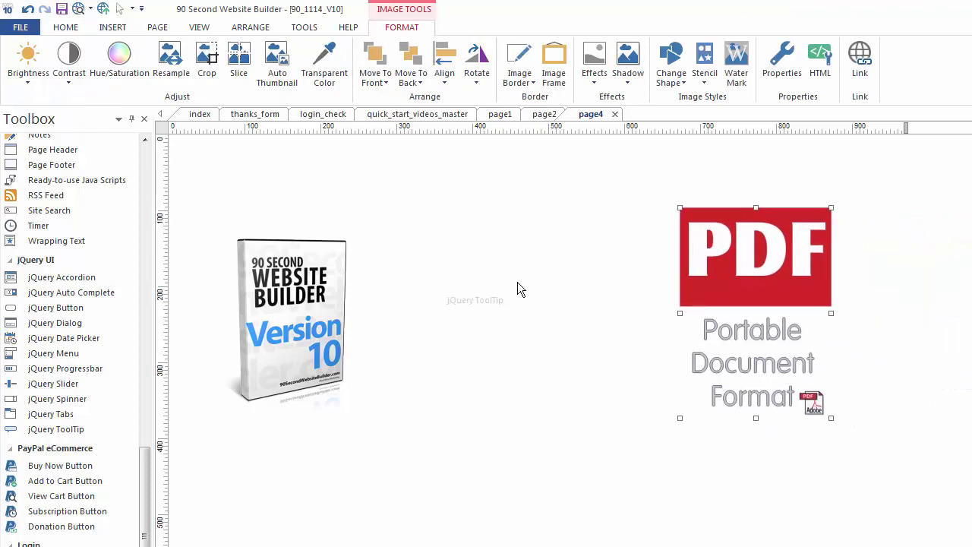
Step: Assign the tooltip to the object ID Image1 and apply the properties
left_click(478, 298)
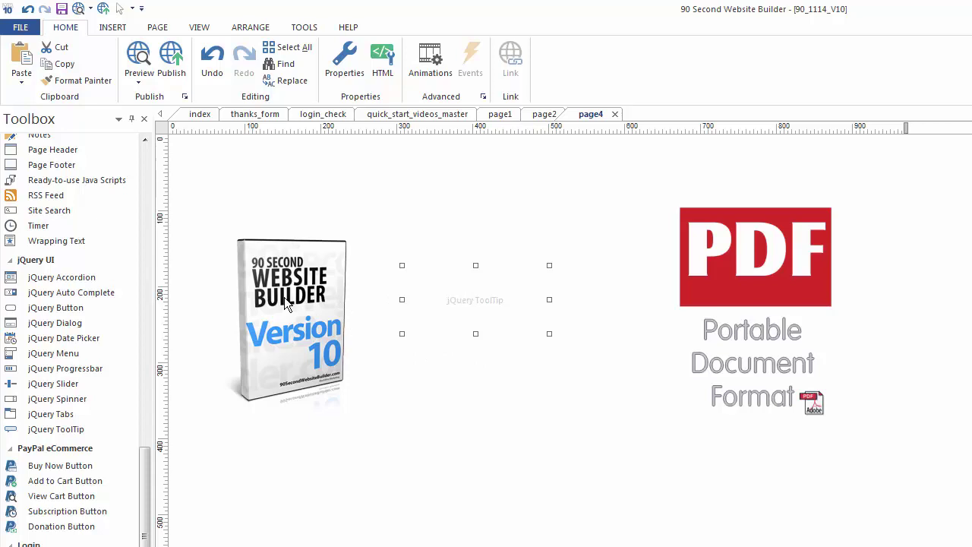
double_click(460, 301)
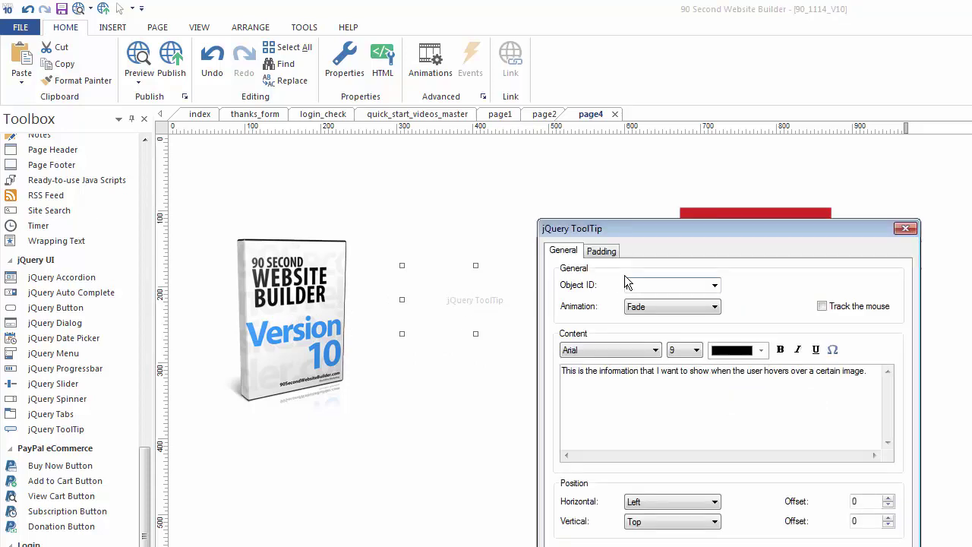
left_click(715, 285)
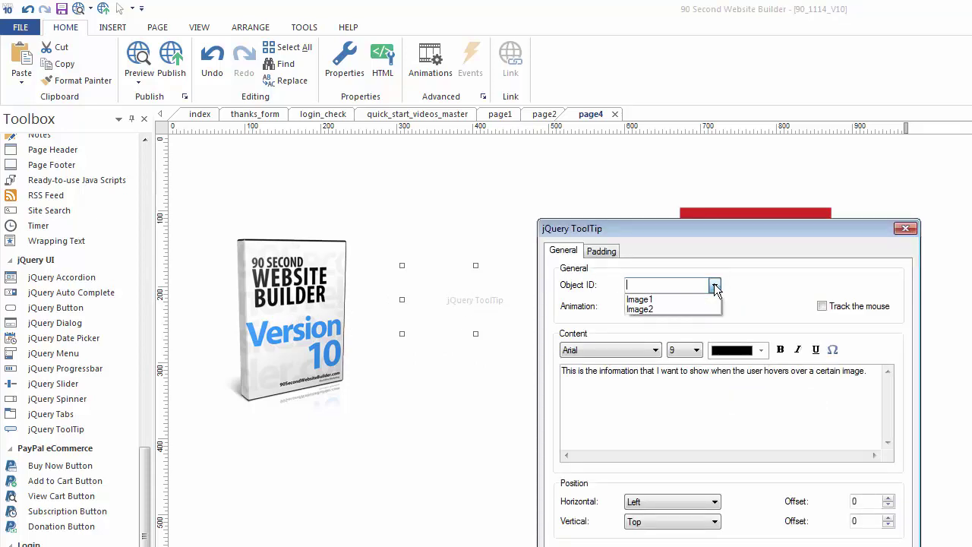
left_click(655, 300)
left_click_drag(806, 233, 808, 149)
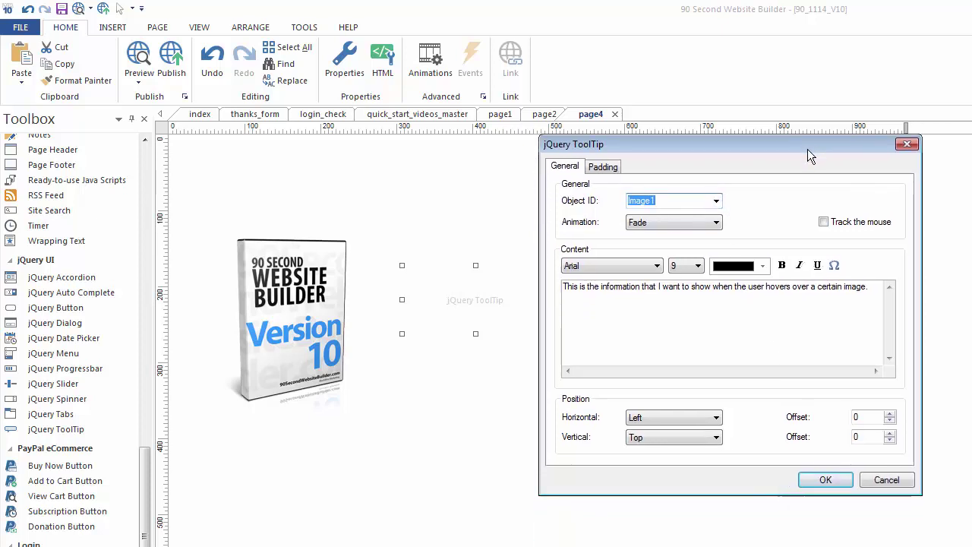
left_click(819, 477)
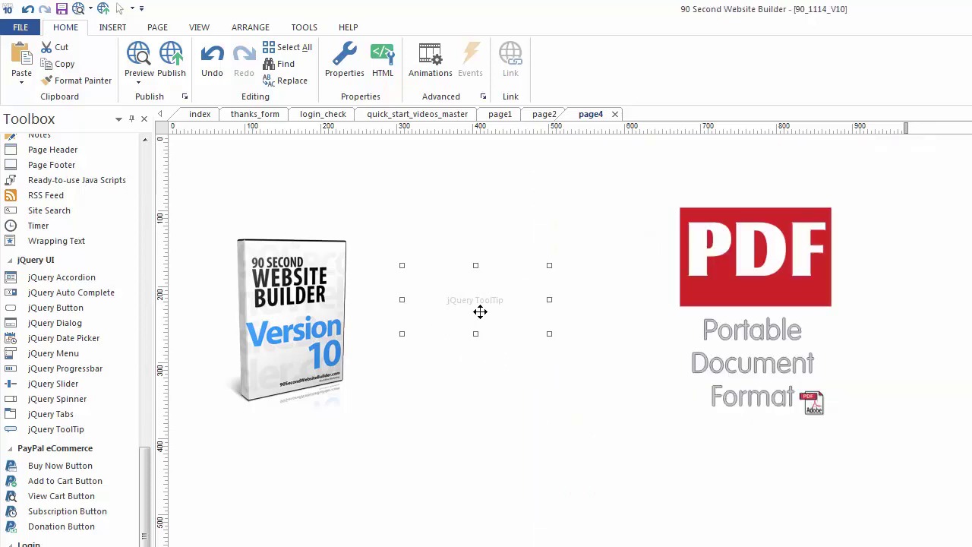
Step: Move the tooltip object to the page's upper-left corner and shrink it to a small box
left_click_drag(480, 312, 277, 196)
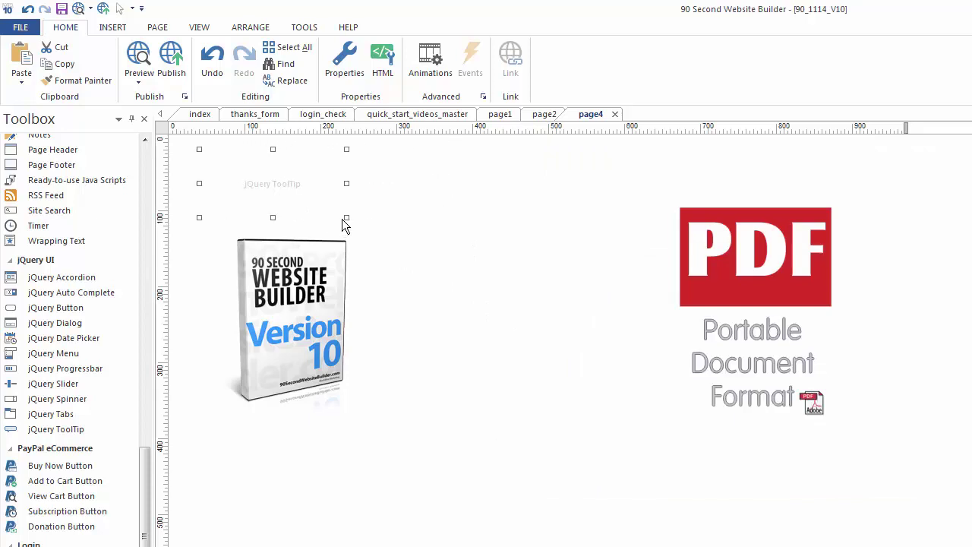
left_click_drag(347, 217, 197, 163)
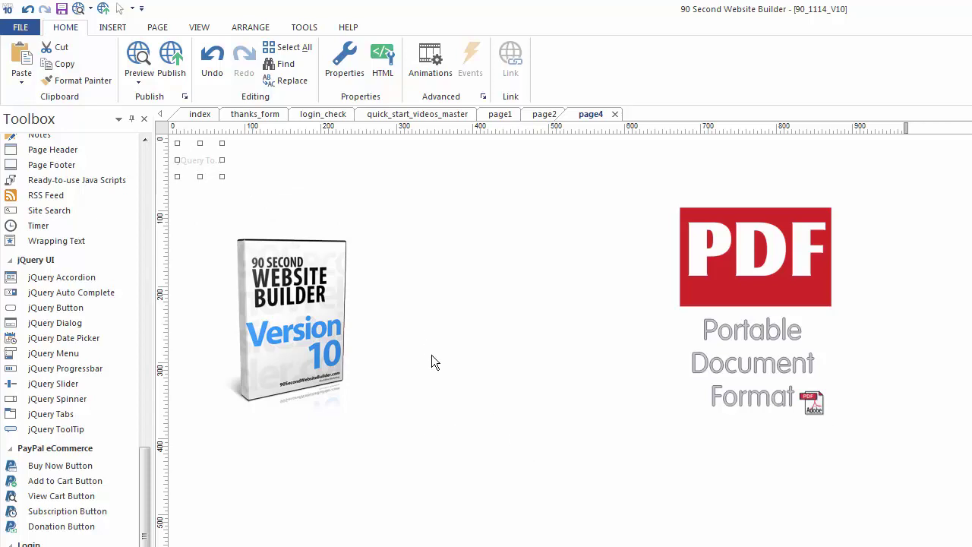
Step: Preview page4 in the browser, check the tooltip on the software box image, and close the preview
key("F5")
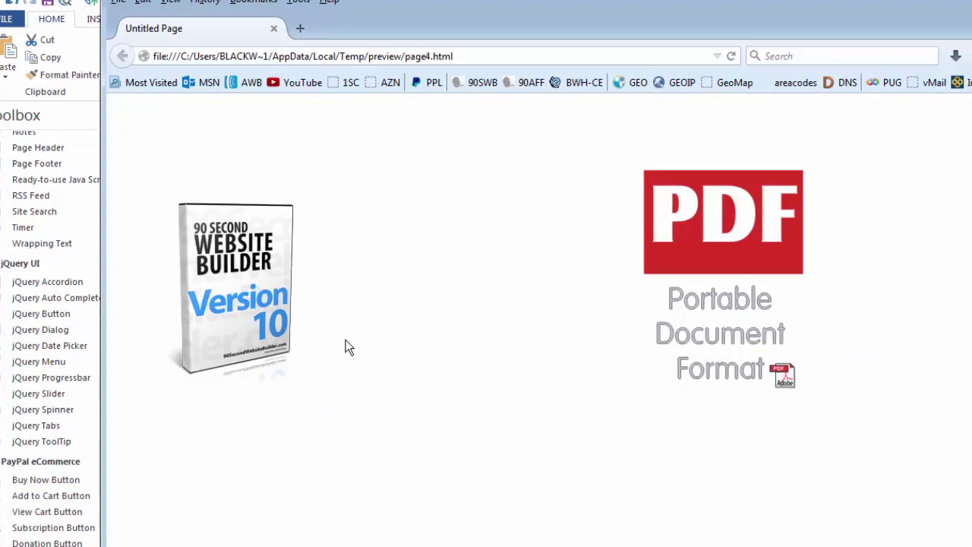
mouse_move(222, 315)
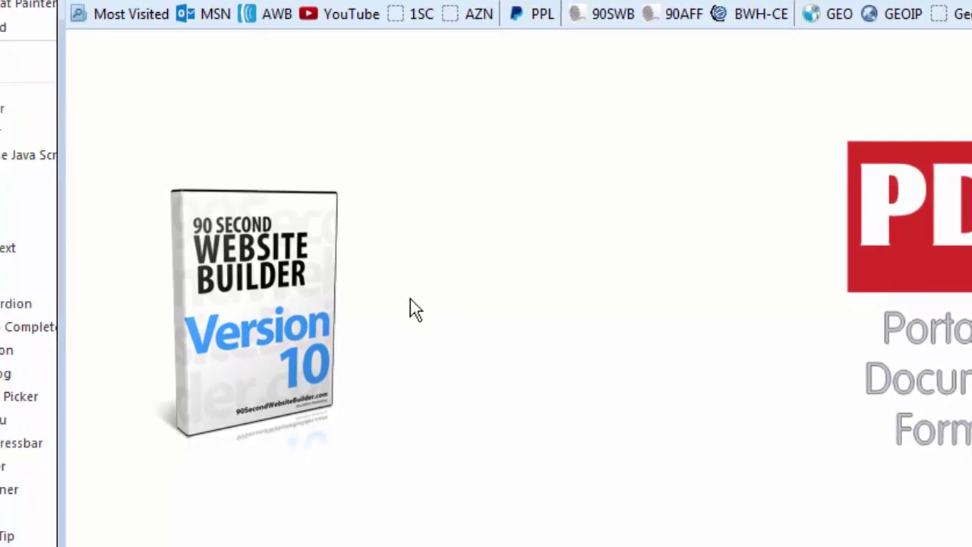
mouse_move(200, 190)
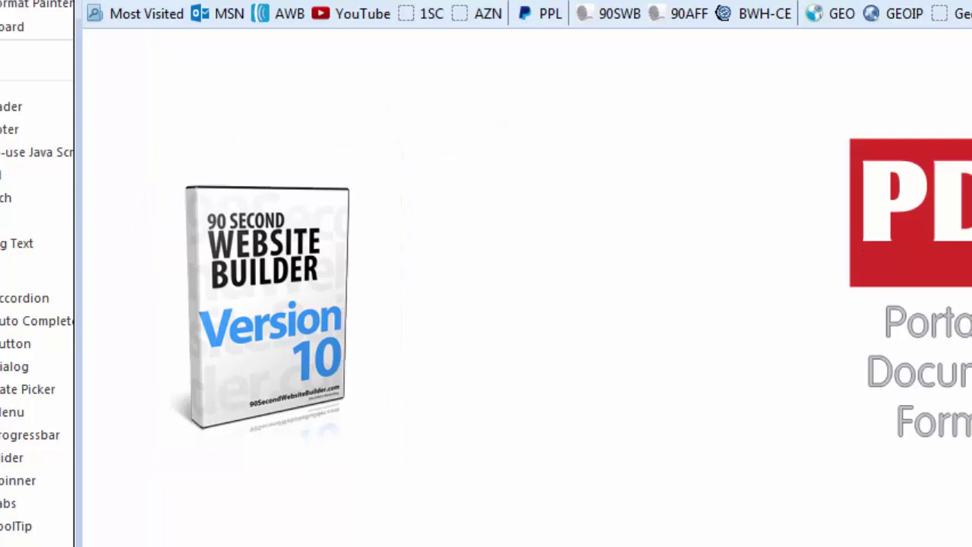
key("alt+F4")
Step: Set the tooltip's horizontal position to Center and its vertical position to Middle, and apply the properties
left_click(372, 420)
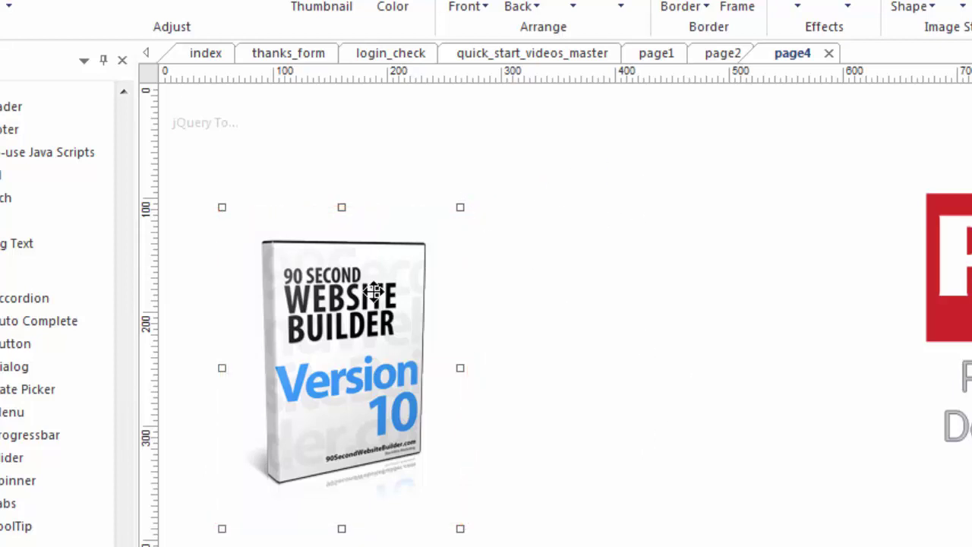
double_click(212, 125)
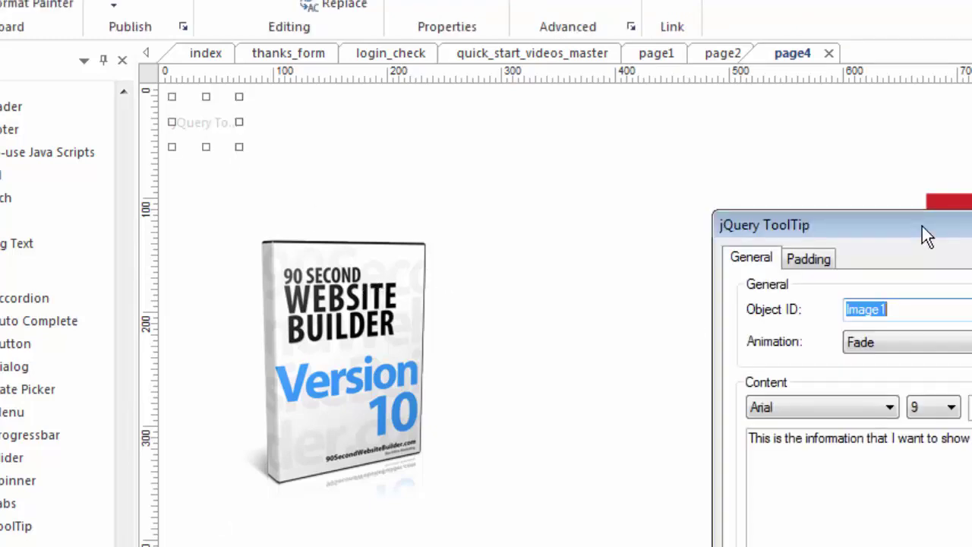
left_click_drag(922, 225, 745, 80)
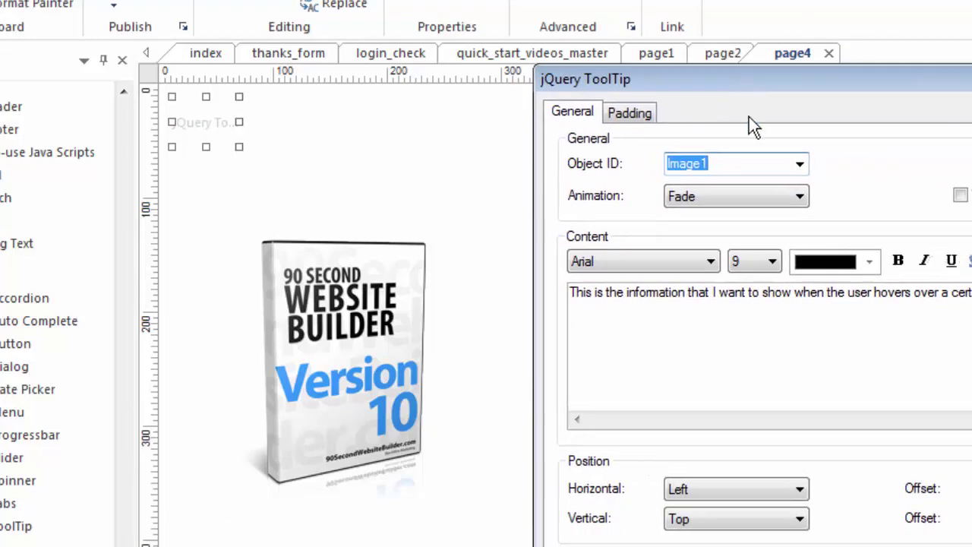
left_click(756, 489)
left_click(702, 530)
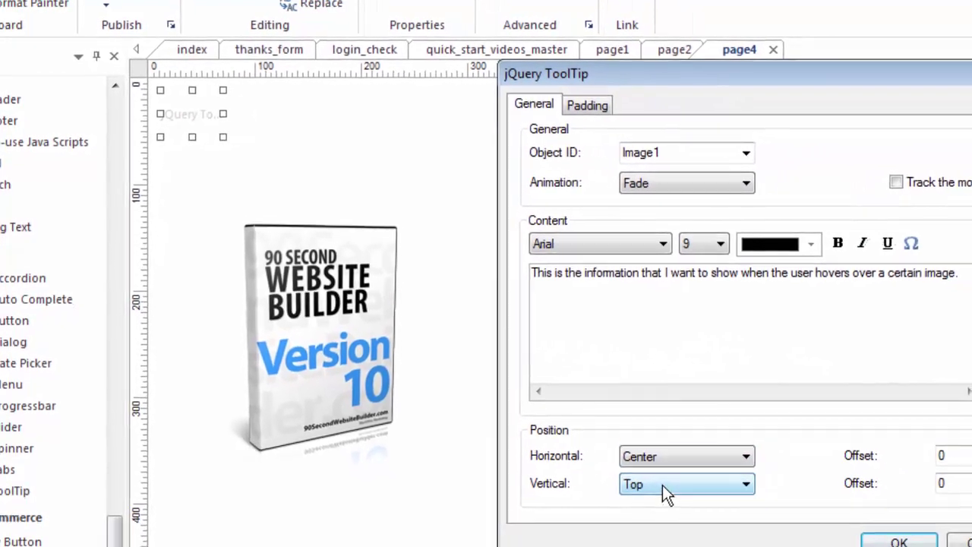
left_click(669, 494)
left_click(665, 521)
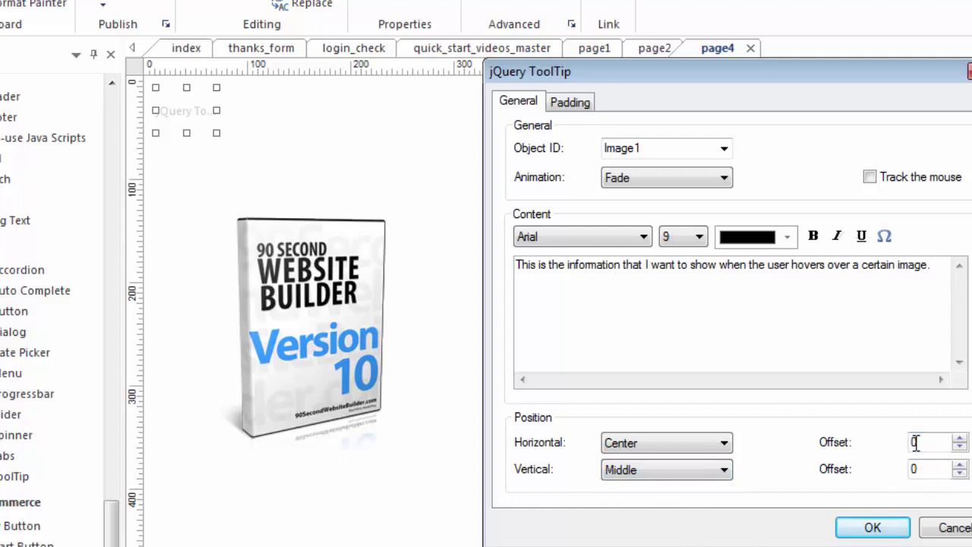
left_click(886, 531)
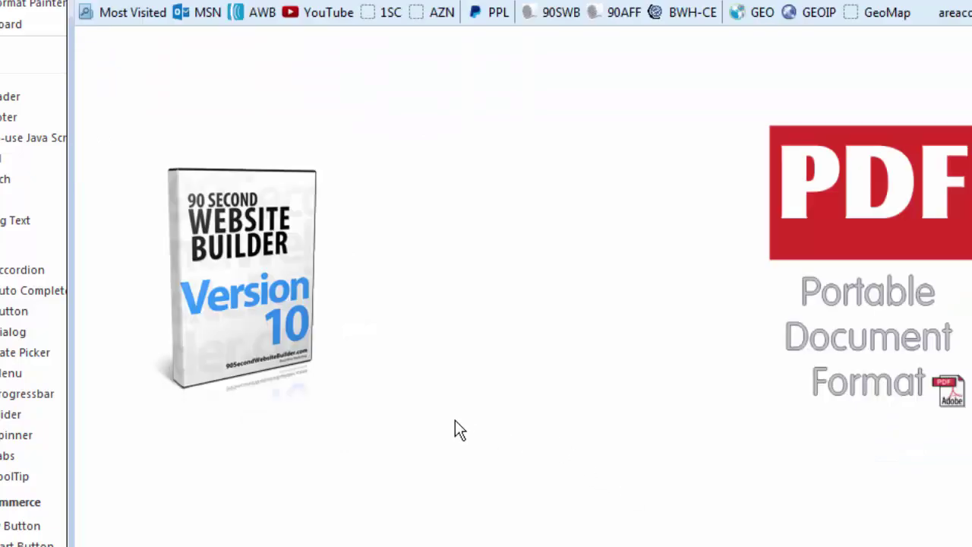
Step: Check the tooltip's centred position over the software box image in the browser preview, and close the preview
mouse_move(315, 343)
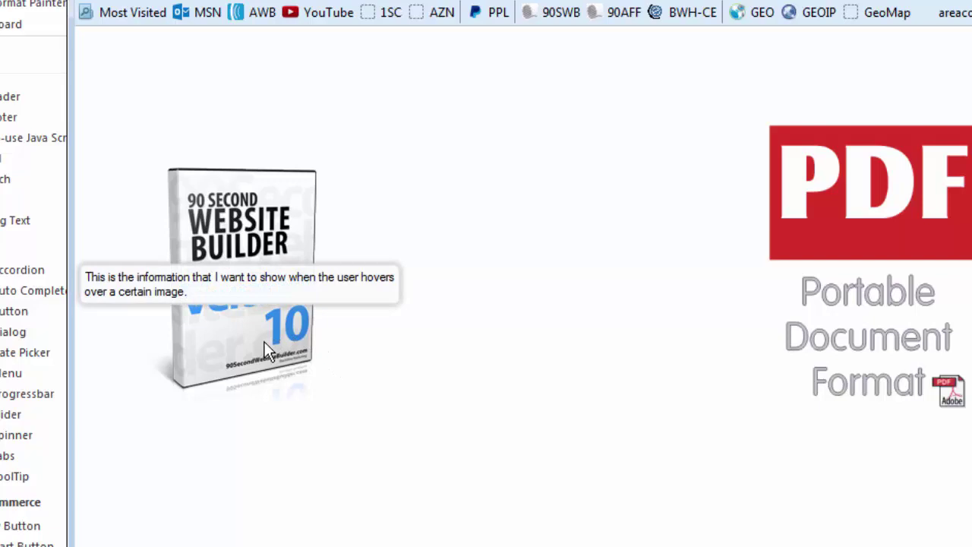
key("alt+F4")
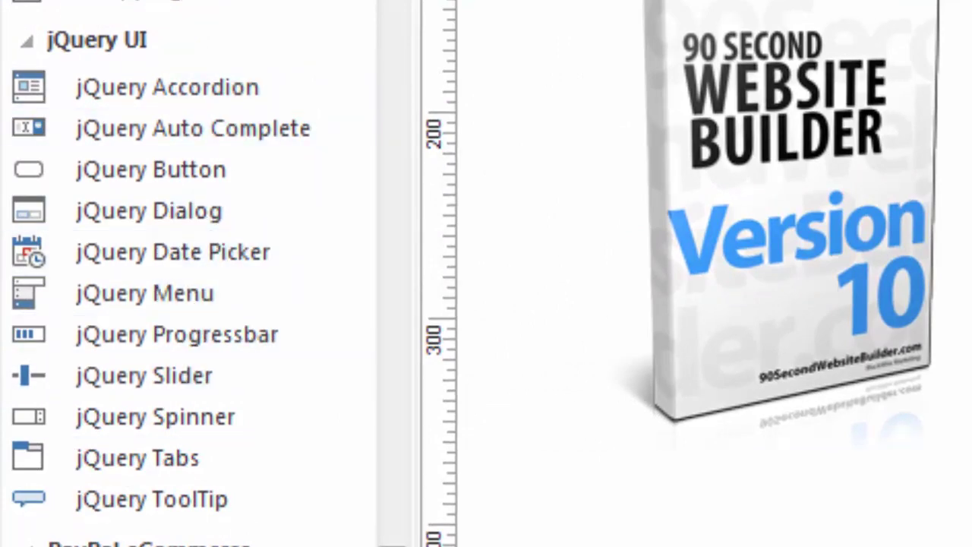
Step: Add a Mega Menu object to page4, placing it to the right of the software box image
left_click_drag(395, 546, 453, 380)
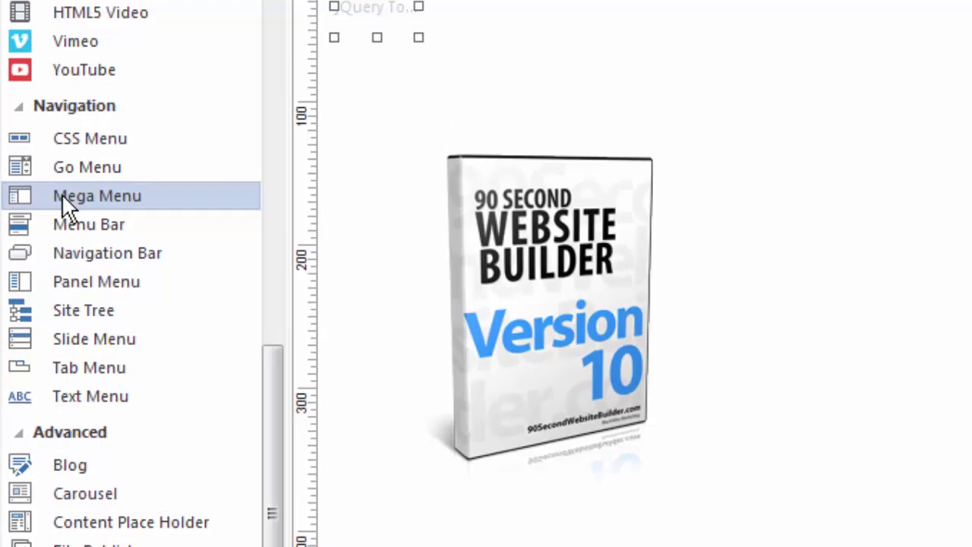
left_click(62, 195)
left_click(726, 144)
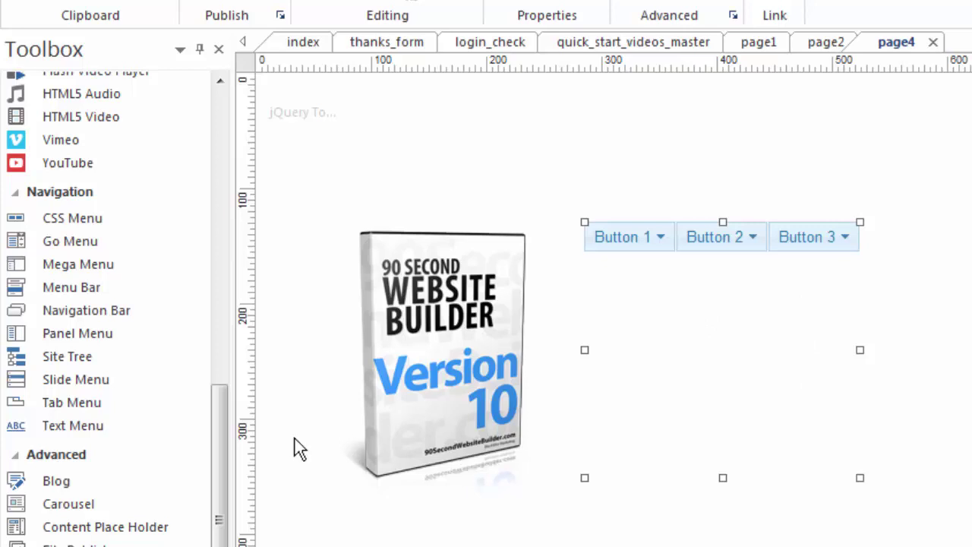
left_click_drag(219, 428, 228, 543)
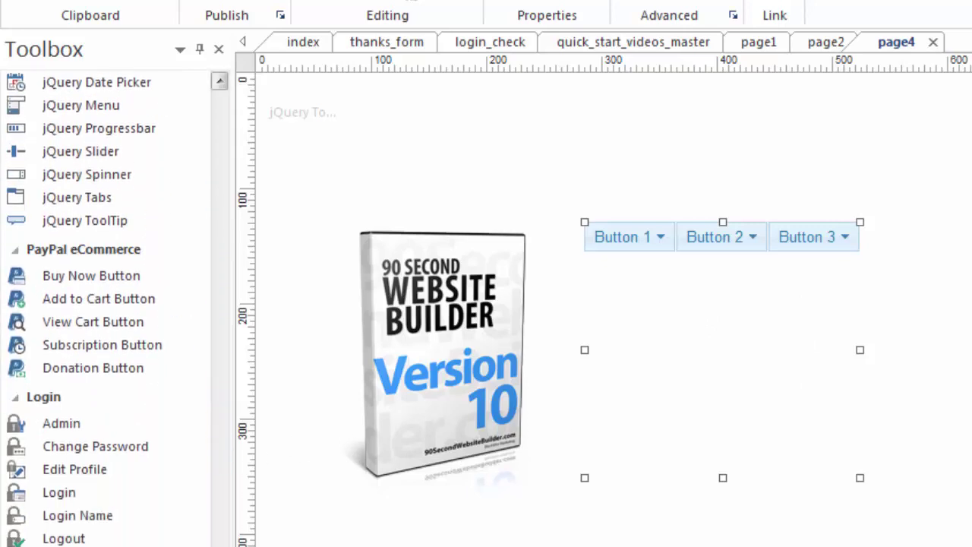
scroll(106, 304, "up", 3)
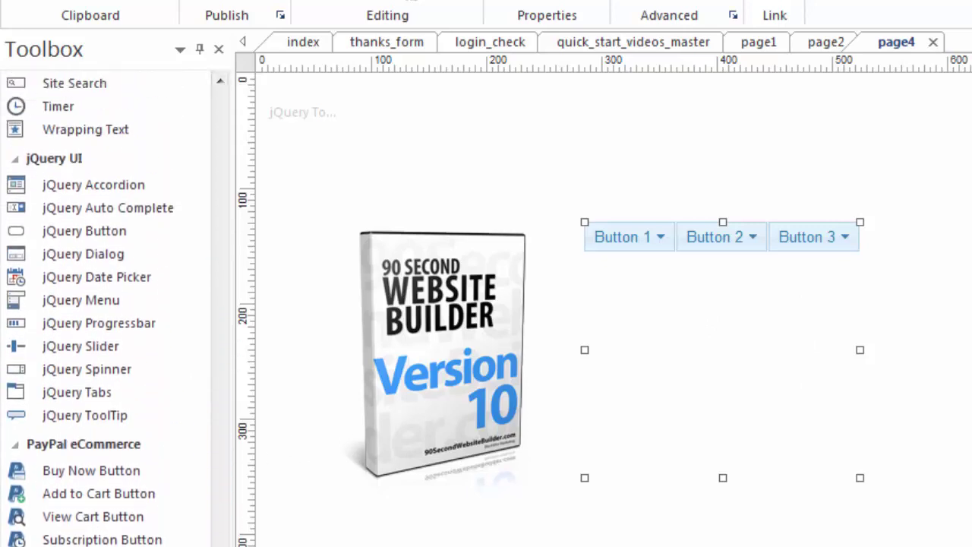